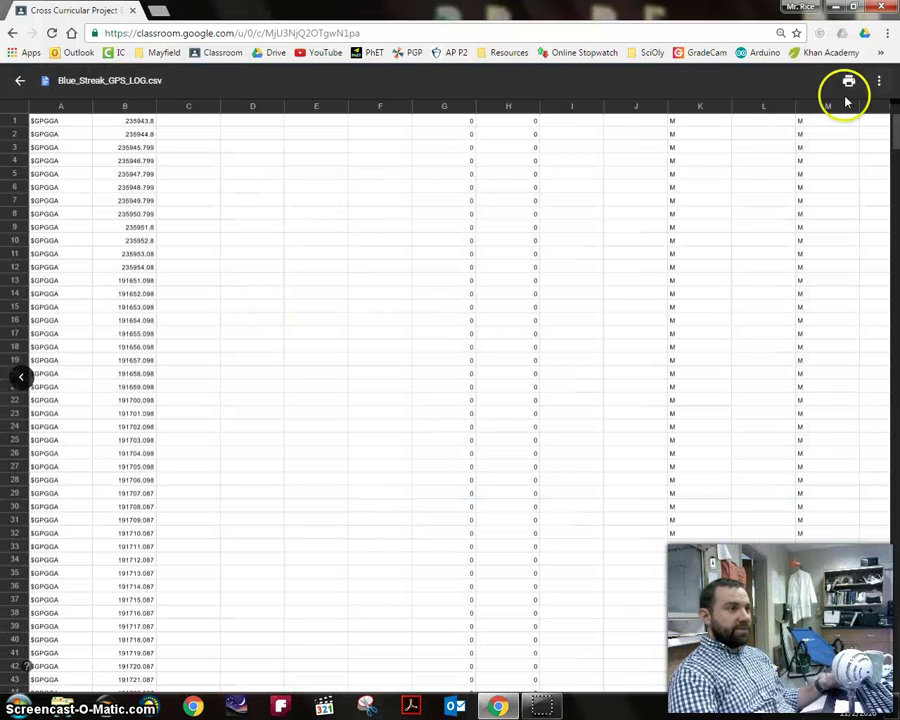
Download Blue_Streak_GPS_LOG.csv from its own Google Drive page and open the downloaded file in Excel
{"action": "left_click", "coordinate": [882, 83]}
{"action": "left_click", "coordinate": [841, 151]}
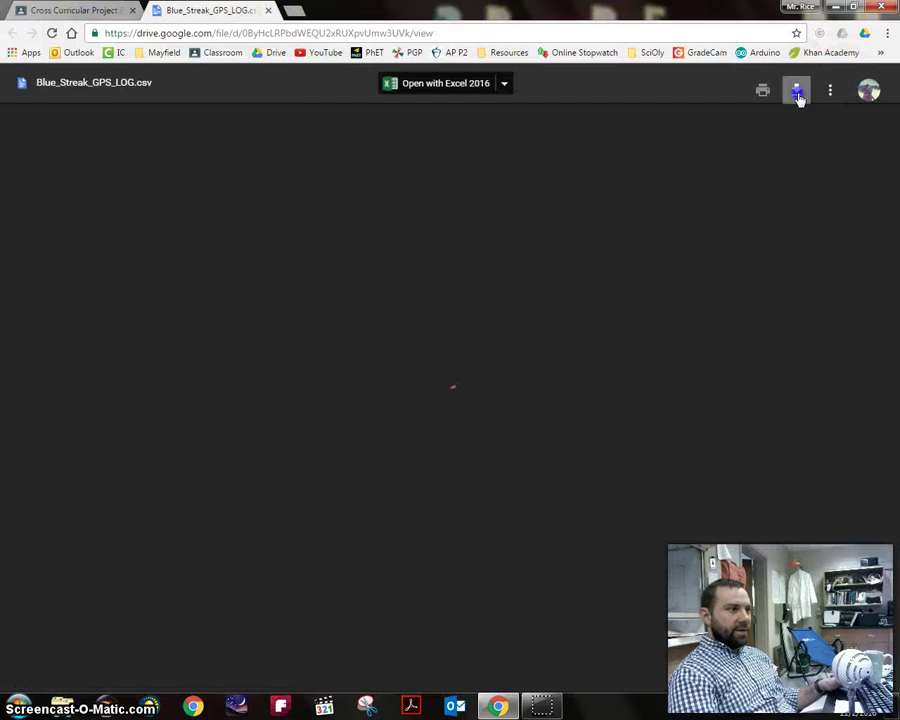
{"action": "left_click", "coordinate": [795, 90]}
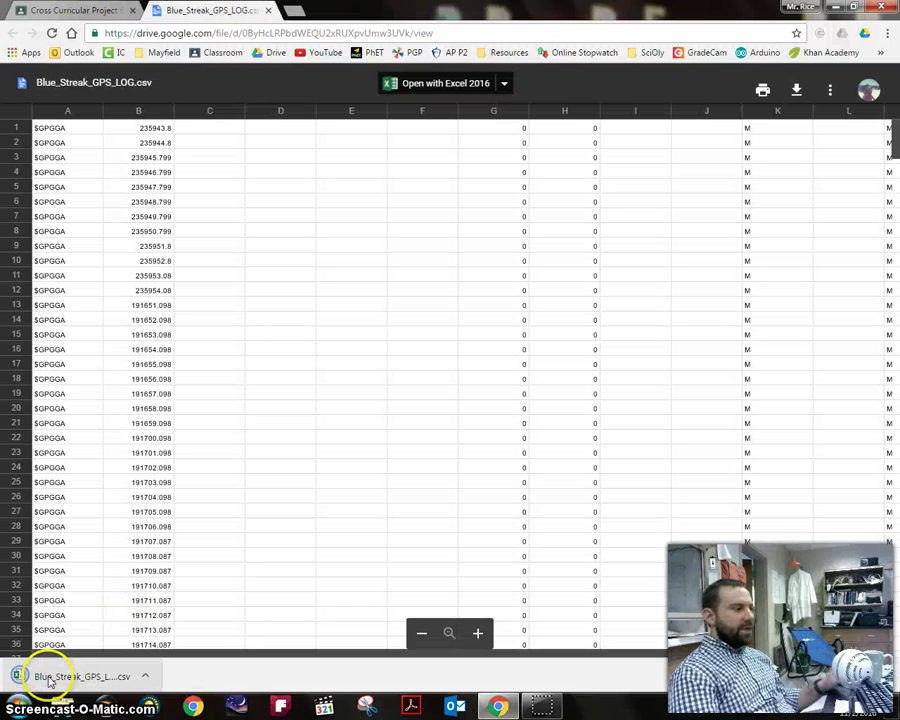
{"action": "left_click", "coordinate": [93, 676]}
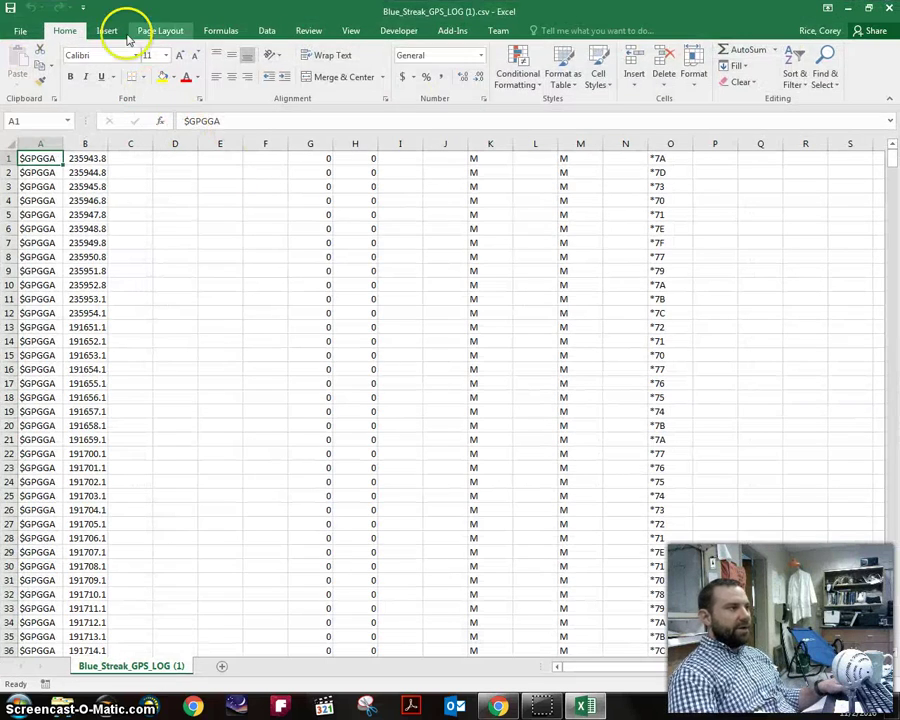
Save the CSV file to the Desktop as an Excel Workbook (*.xlsx) named Blue_Streak_GPS_LOG, without the "(1)" suffix
{"action": "left_click", "coordinate": [20, 31]}
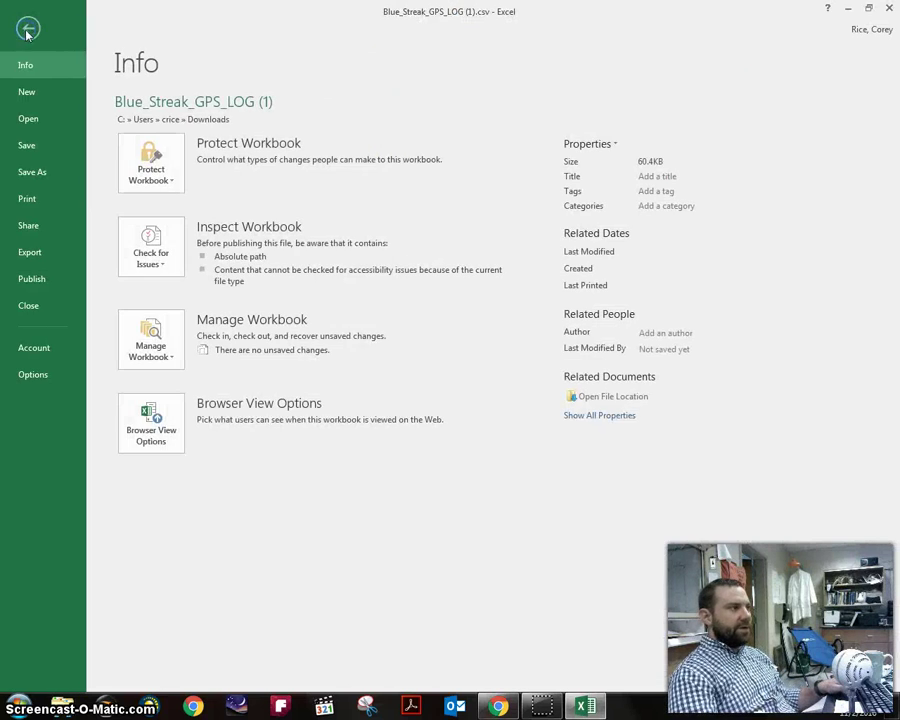
{"action": "left_click", "coordinate": [45, 172]}
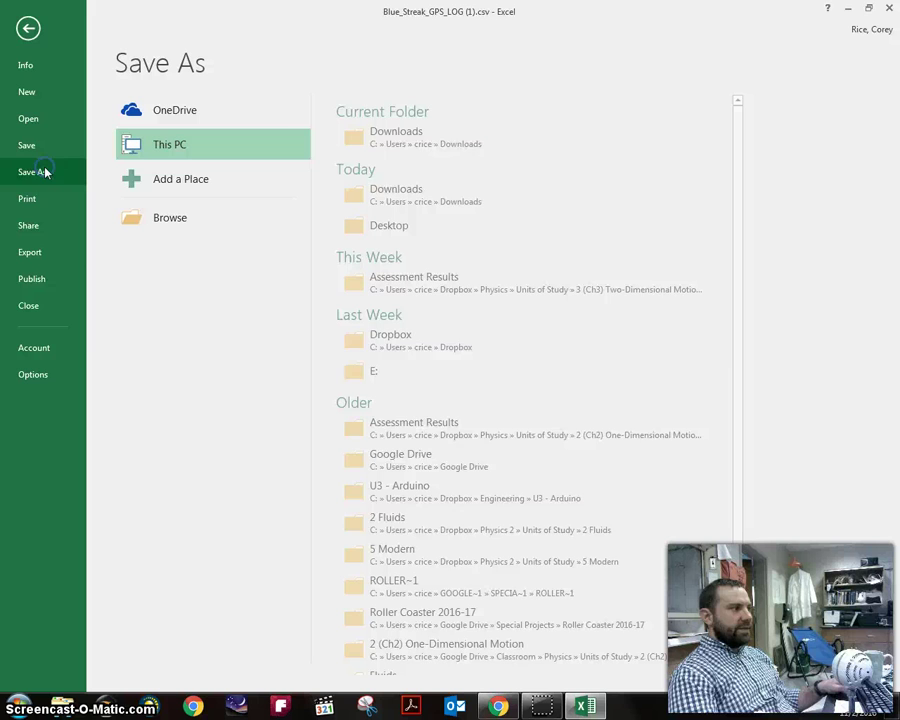
{"action": "left_click", "coordinate": [423, 229]}
{"action": "left_click", "coordinate": [237, 281]}
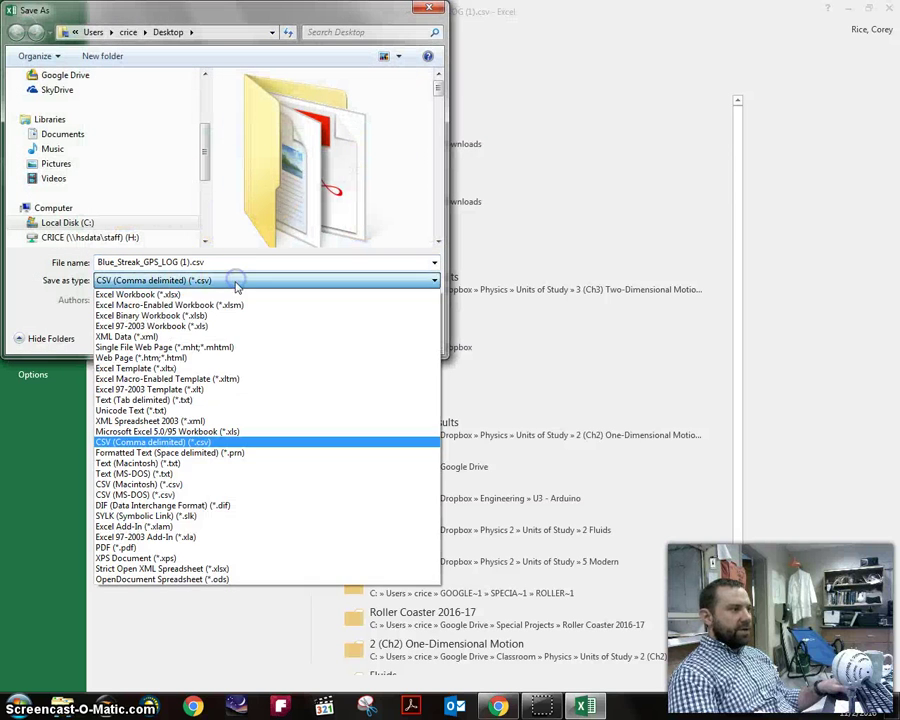
{"action": "left_click", "coordinate": [227, 294]}
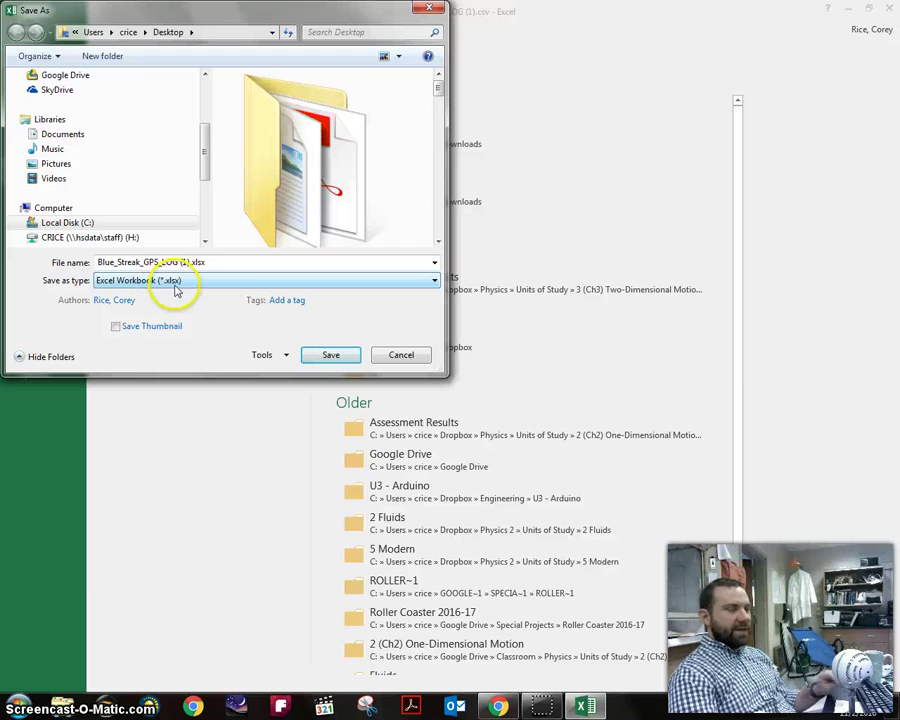
{"action": "left_click", "coordinate": [118, 260]}
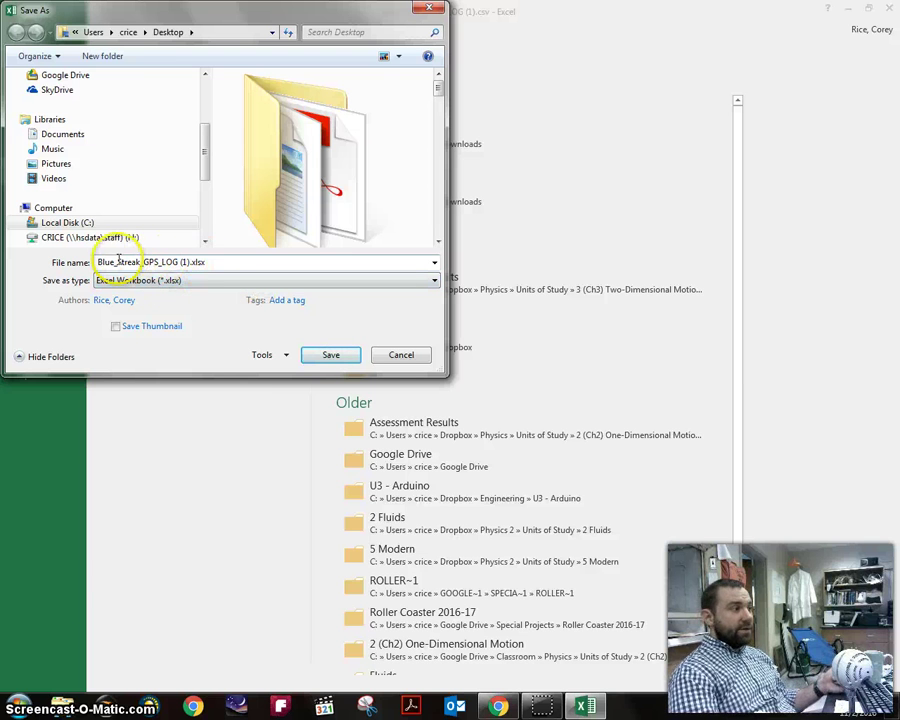
{"action": "left_click", "coordinate": [190, 263]}
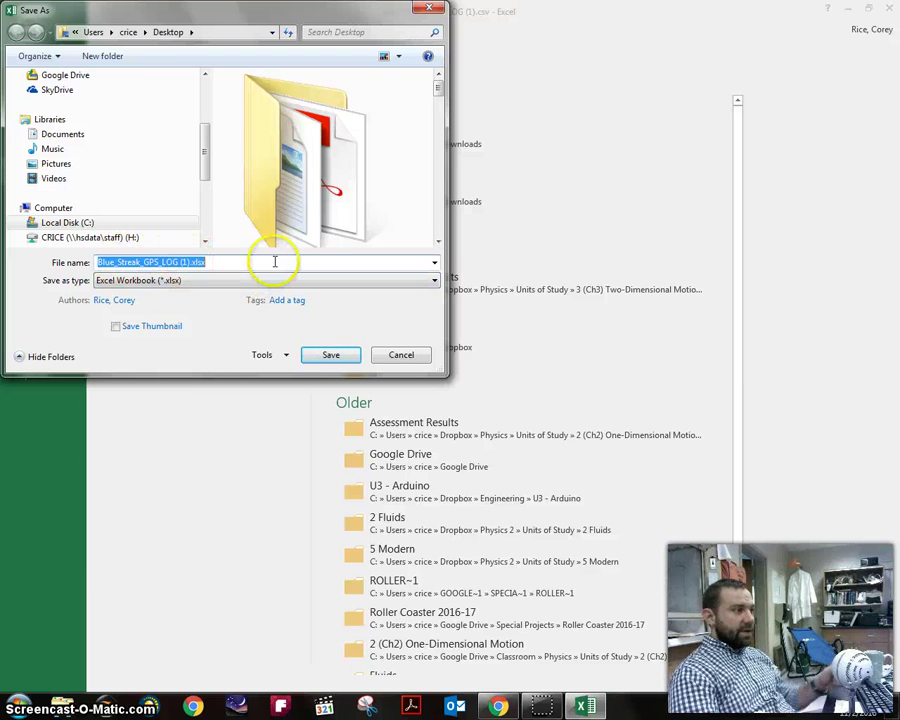
{"action": "left_click", "coordinate": [188, 261]}
{"action": "left_click", "coordinate": [189, 262]}
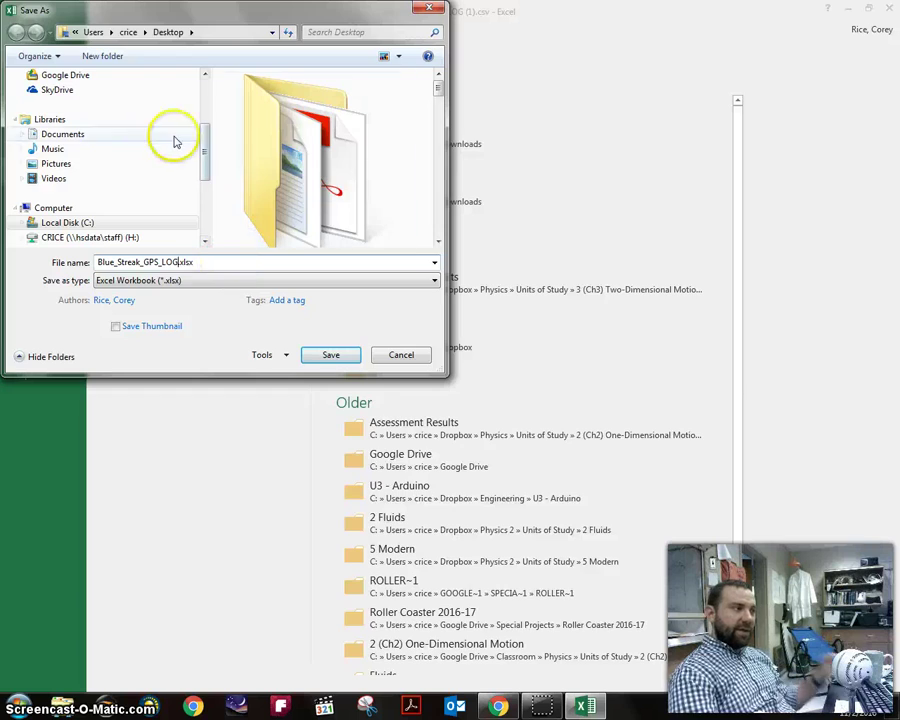
{"action": "left_click", "coordinate": [322, 356]}
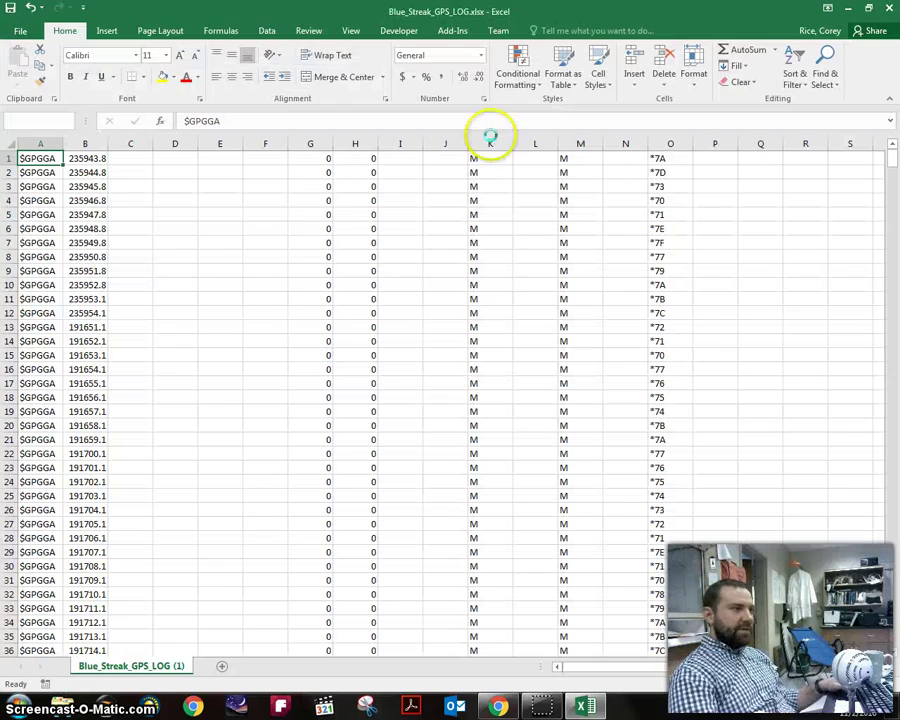
Check the desktop for the saved Blue_Streak_GPS_LOG workbook and return to it in Excel
{"action": "left_click", "coordinate": [847, 8]}
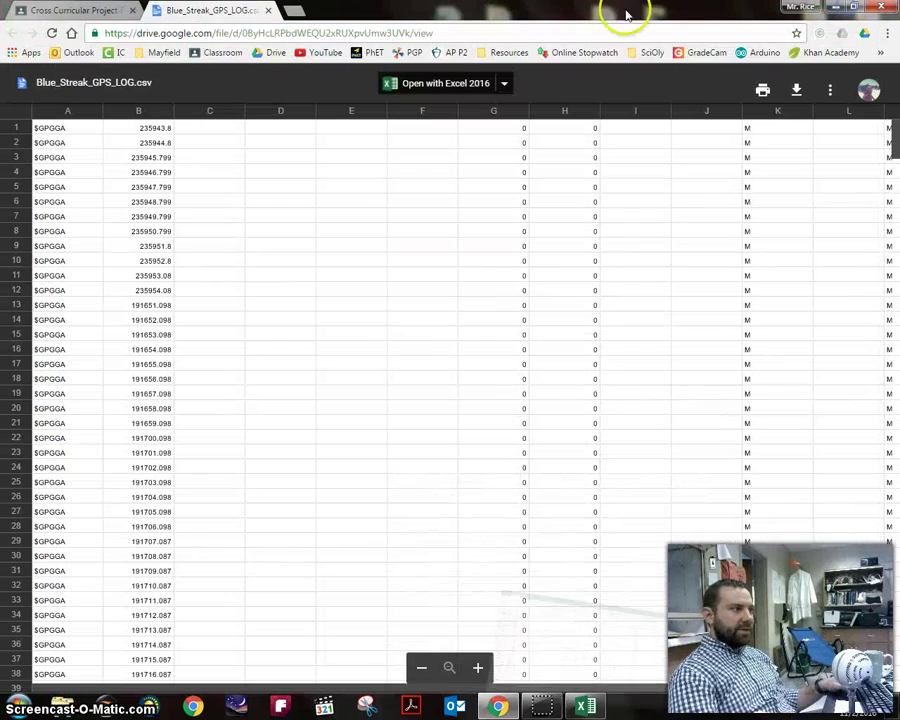
{"action": "left_click", "coordinate": [838, 8]}
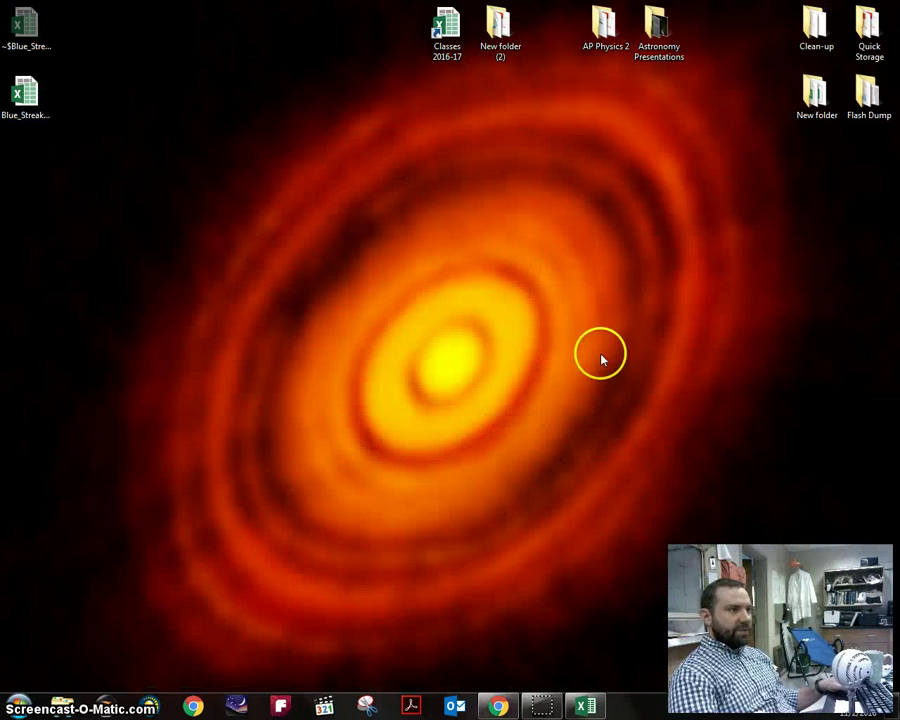
{"action": "left_click", "coordinate": [585, 706]}
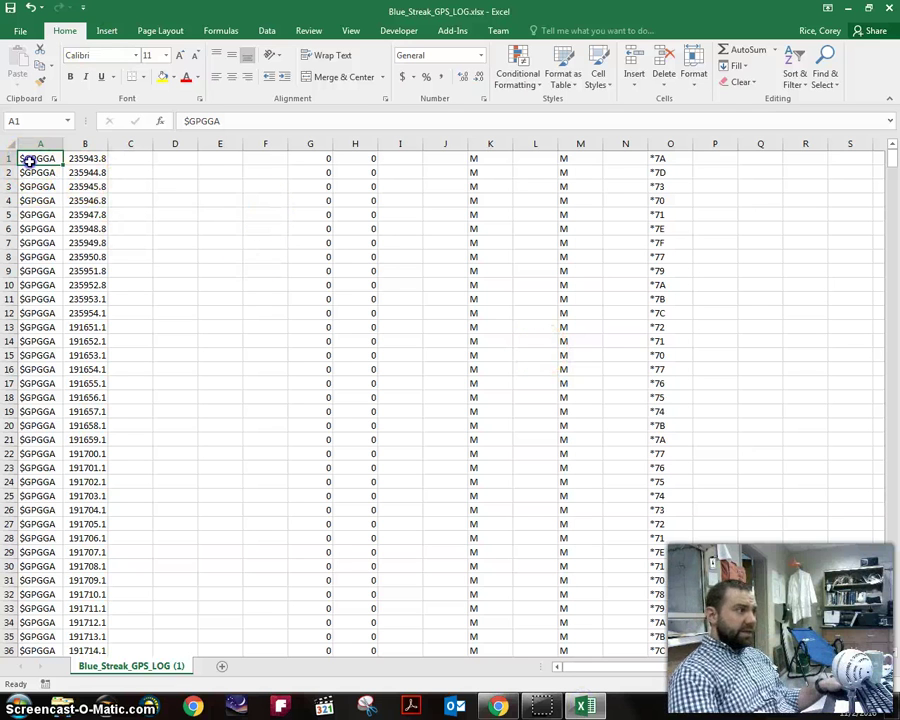
Examine the GPS log's first row and the time, latitude, longitude, altitude and satellite columns from row 172 down
{"action": "left_click_drag", "start_coordinate": [30, 158], "coordinate": [658, 156]}
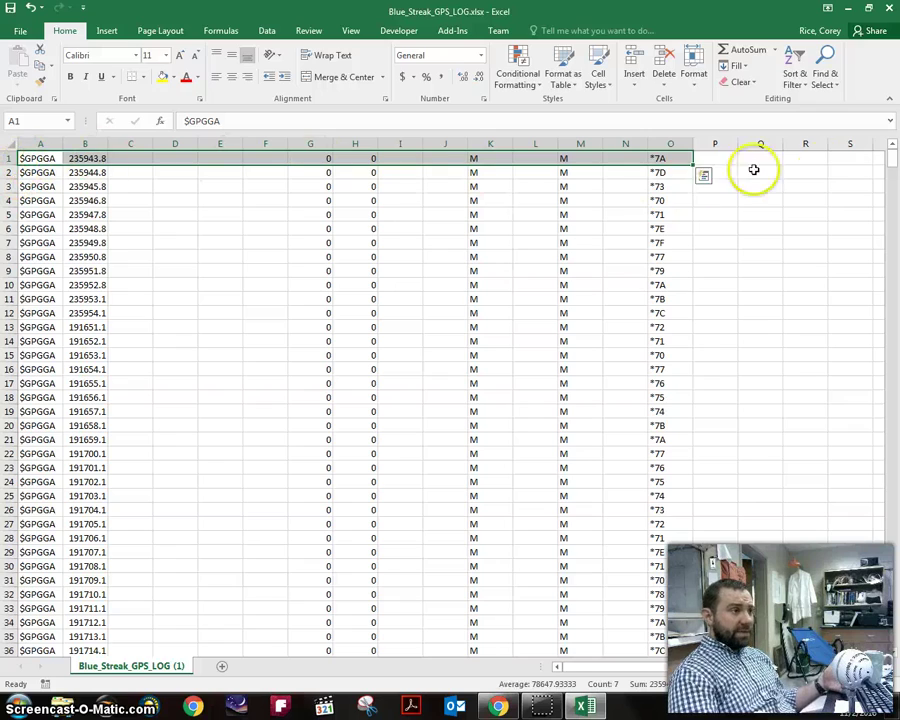
{"action": "left_click_drag", "start_coordinate": [892, 161], "coordinate": [893, 237]}
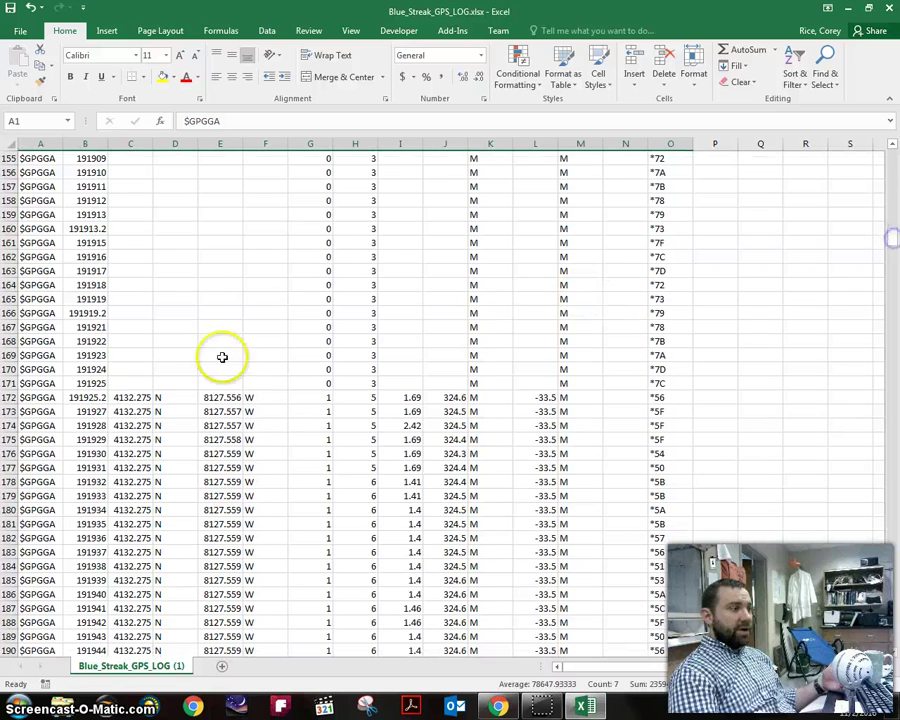
{"action": "left_click_drag", "start_coordinate": [133, 397], "coordinate": [133, 453]}
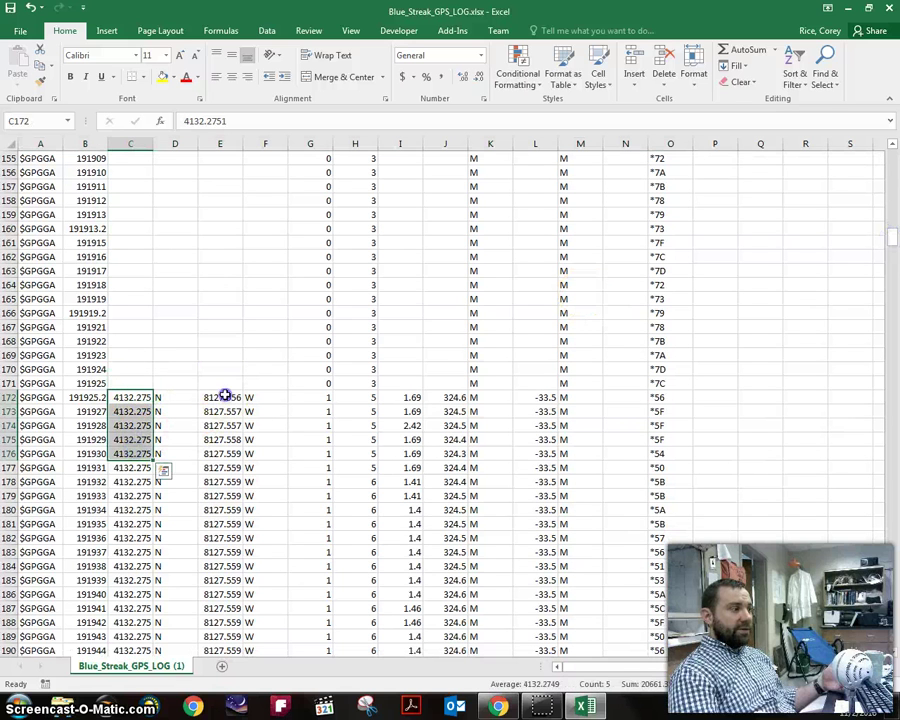
{"action": "left_click_drag", "start_coordinate": [225, 397], "coordinate": [225, 453]}
{"action": "left_click_drag", "start_coordinate": [456, 397], "coordinate": [455, 462]}
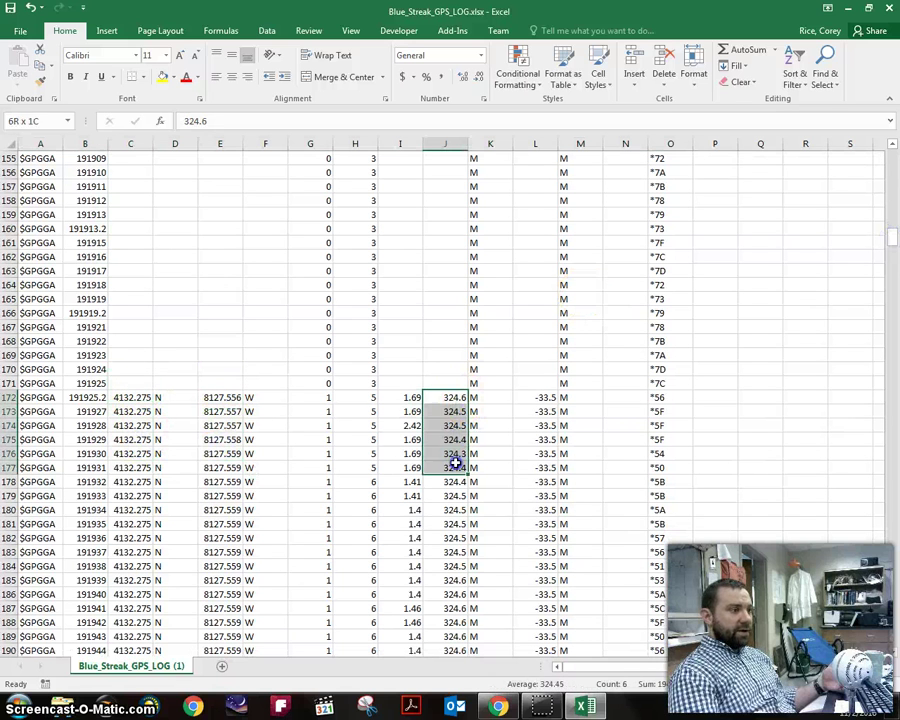
{"action": "left_click_drag", "start_coordinate": [90, 397], "coordinate": [90, 495]}
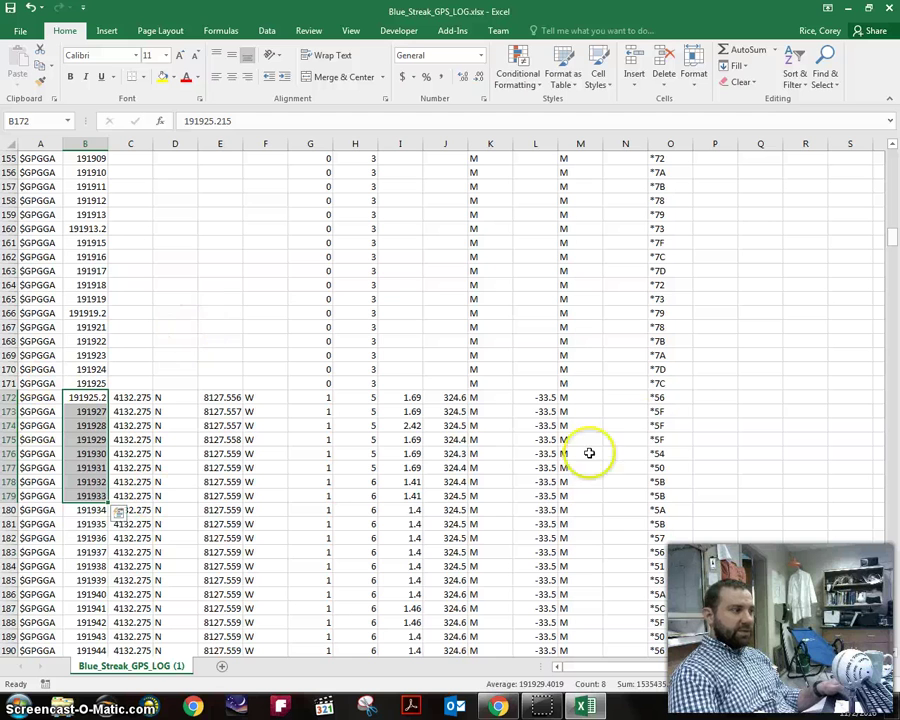
{"action": "left_click_drag", "start_coordinate": [364, 401], "coordinate": [366, 507]}
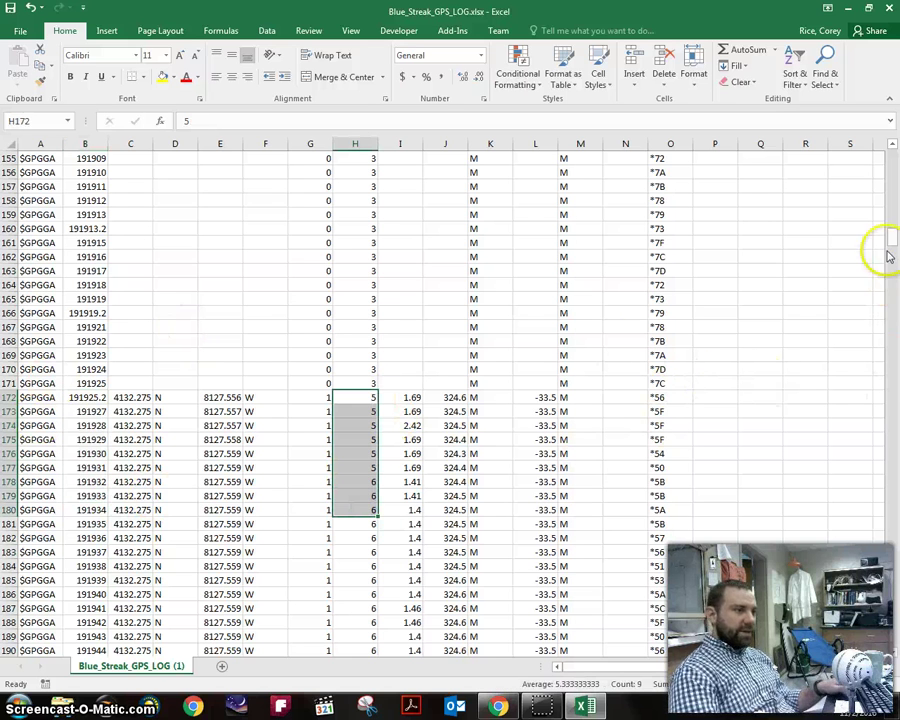
Highlight row 859 of the GPS log from column A to O with the yellow fill colour
{"action": "left_click_drag", "start_coordinate": [893, 238], "coordinate": [890, 424]}
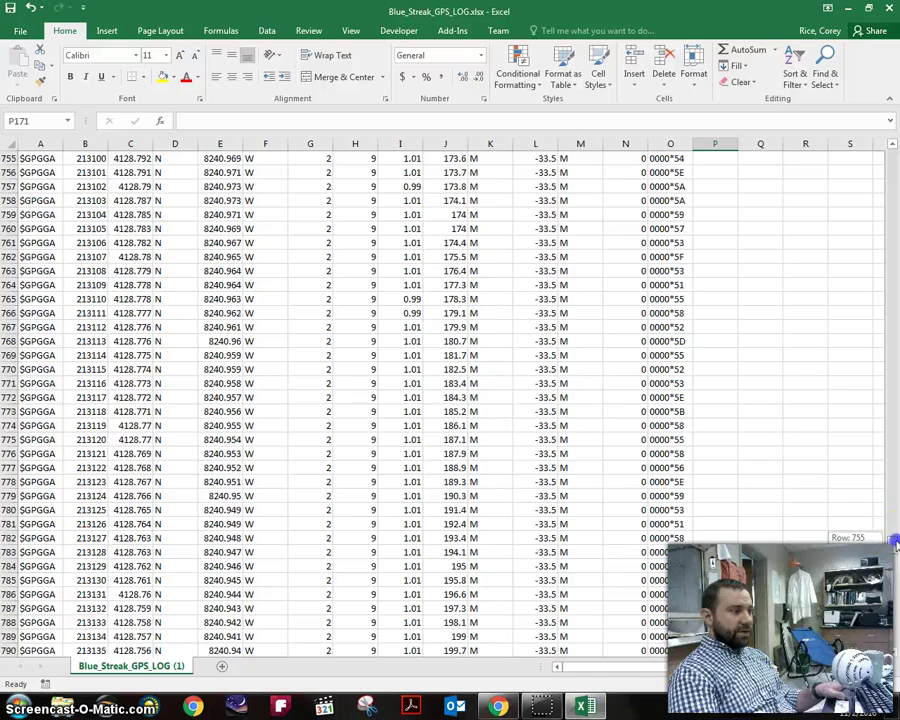
{"action": "left_click_drag", "start_coordinate": [895, 542], "coordinate": [897, 590]}
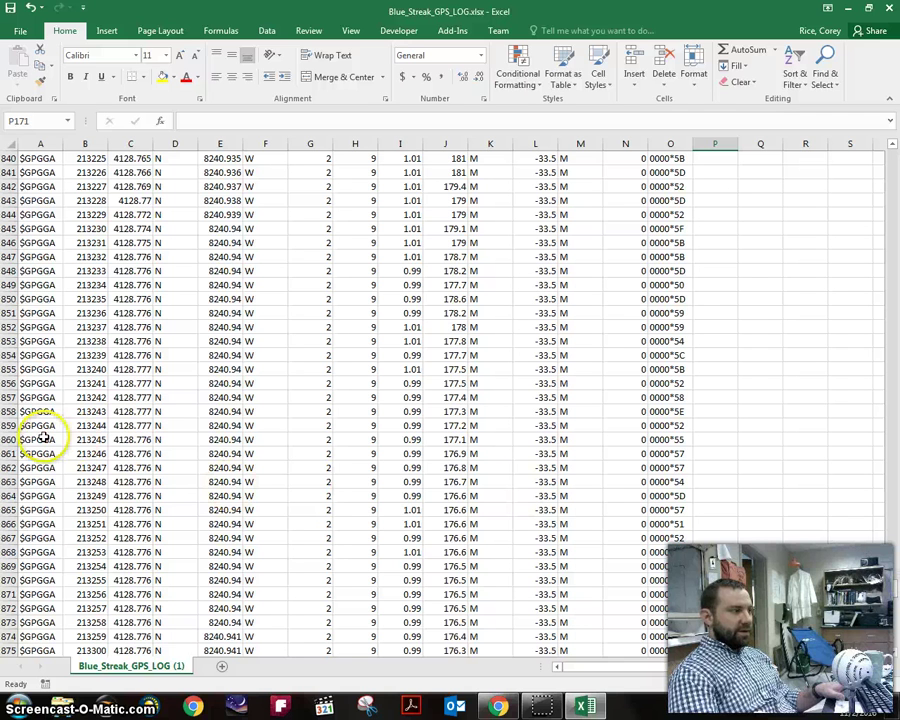
{"action": "left_click_drag", "start_coordinate": [28, 426], "coordinate": [669, 428]}
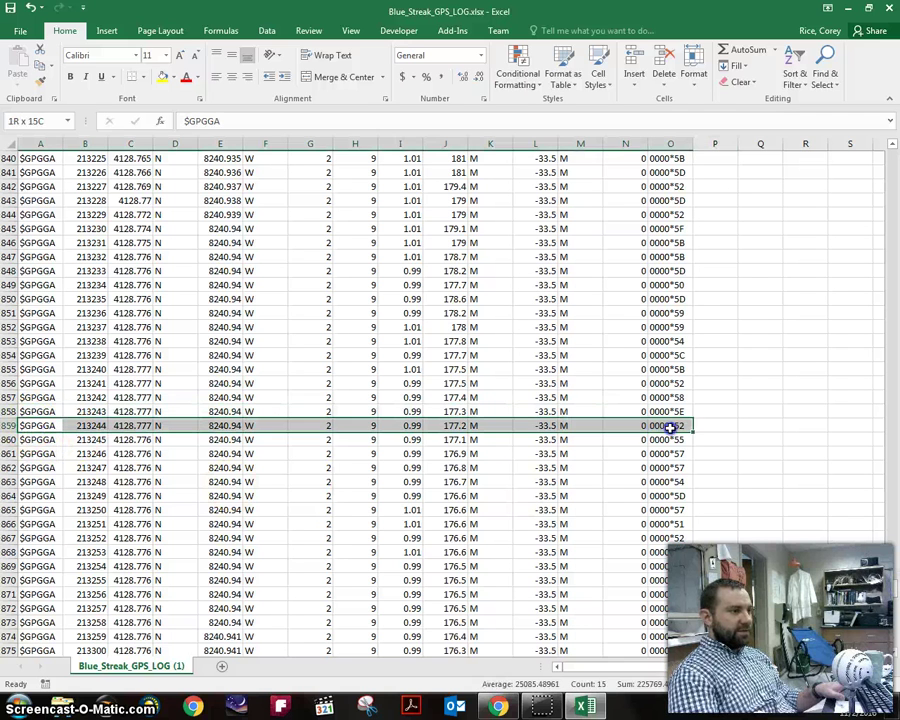
{"action": "left_click", "coordinate": [162, 76]}
Highlight row 740 of the GPS log from column A to O with the yellow fill colour
{"action": "left_click_drag", "start_coordinate": [893, 595], "coordinate": [896, 528]}
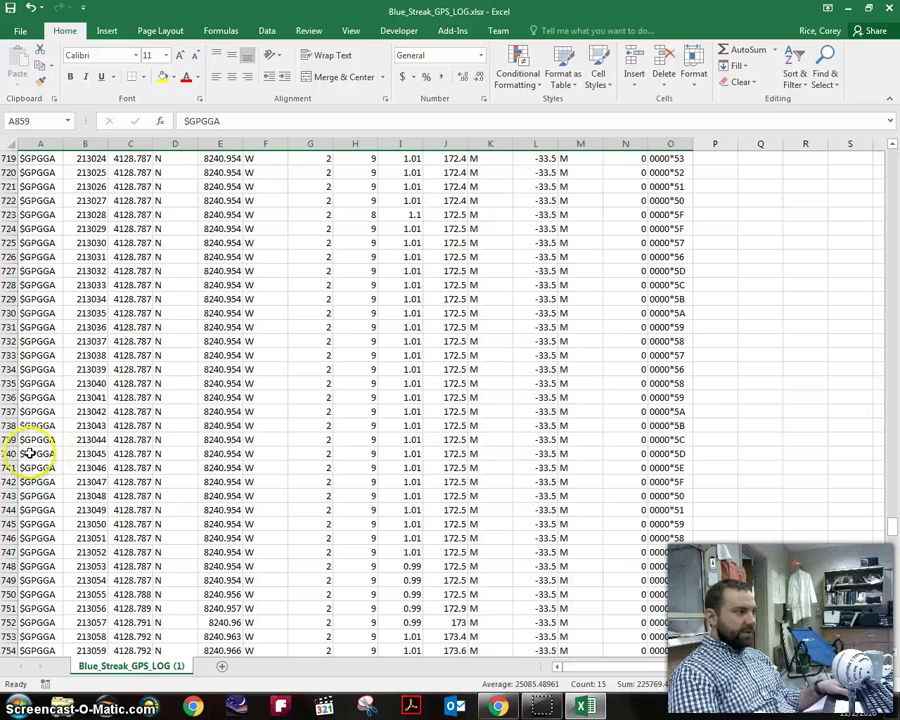
{"action": "left_click_drag", "start_coordinate": [30, 453], "coordinate": [650, 456]}
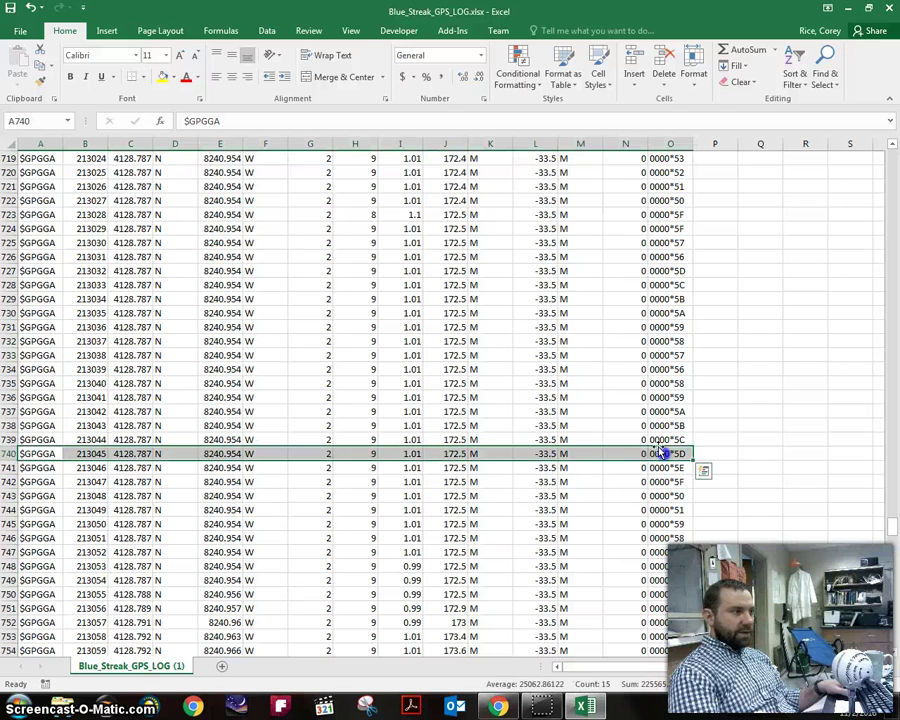
{"action": "left_click", "coordinate": [162, 77]}
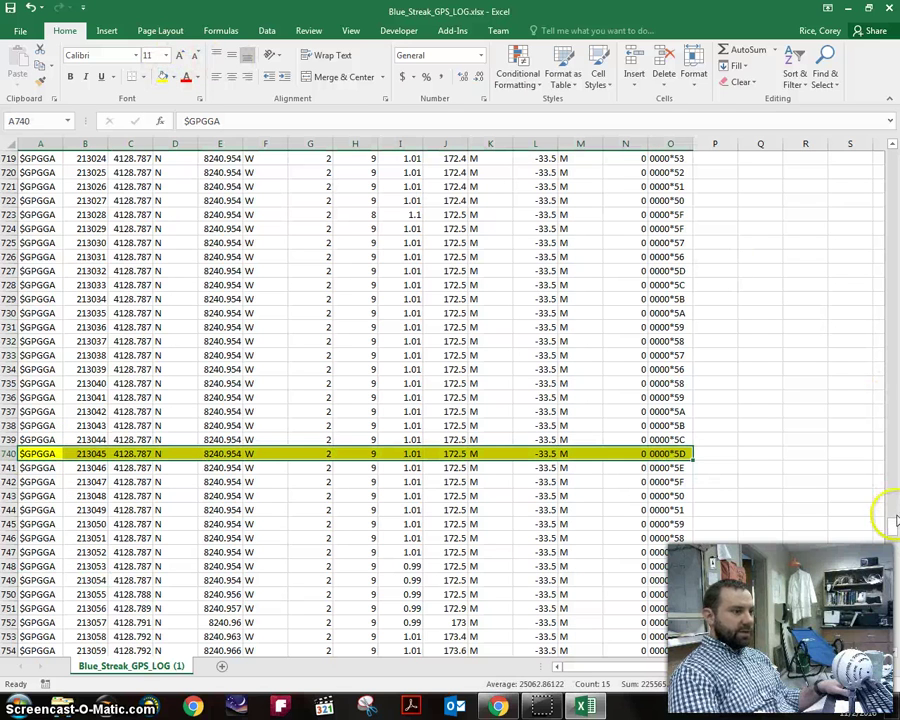
{"action": "mouse_move", "coordinate": [896, 520]}
{"action": "left_mouse_down"}
{"action": "mouse_move", "coordinate": [896, 640]}
{"action": "mouse_move", "coordinate": [896, 535]}
{"action": "left_mouse_up"}
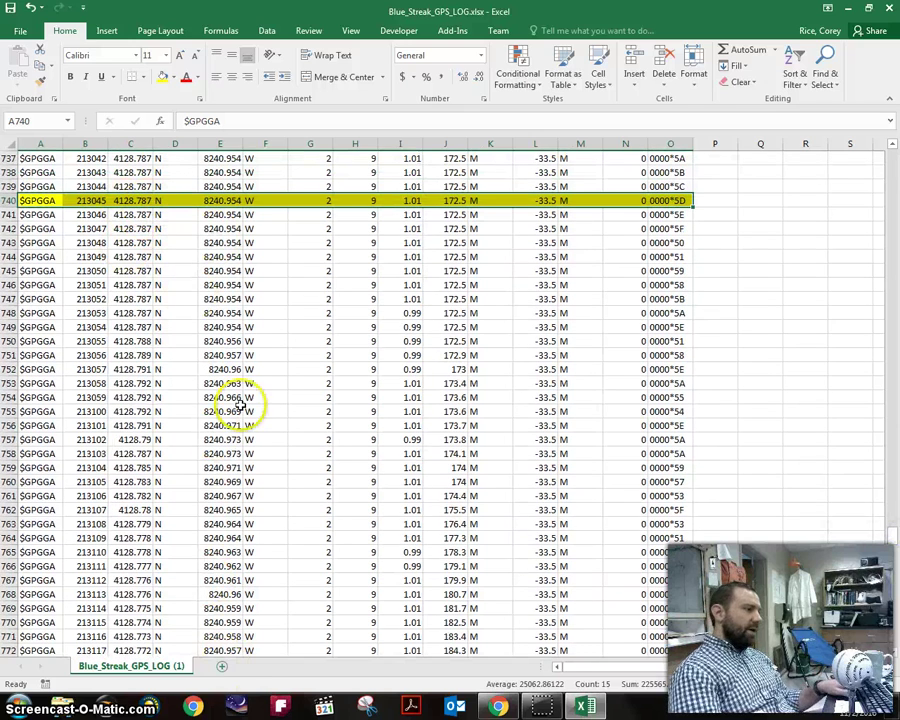
{"action": "left_click", "coordinate": [733, 205]}
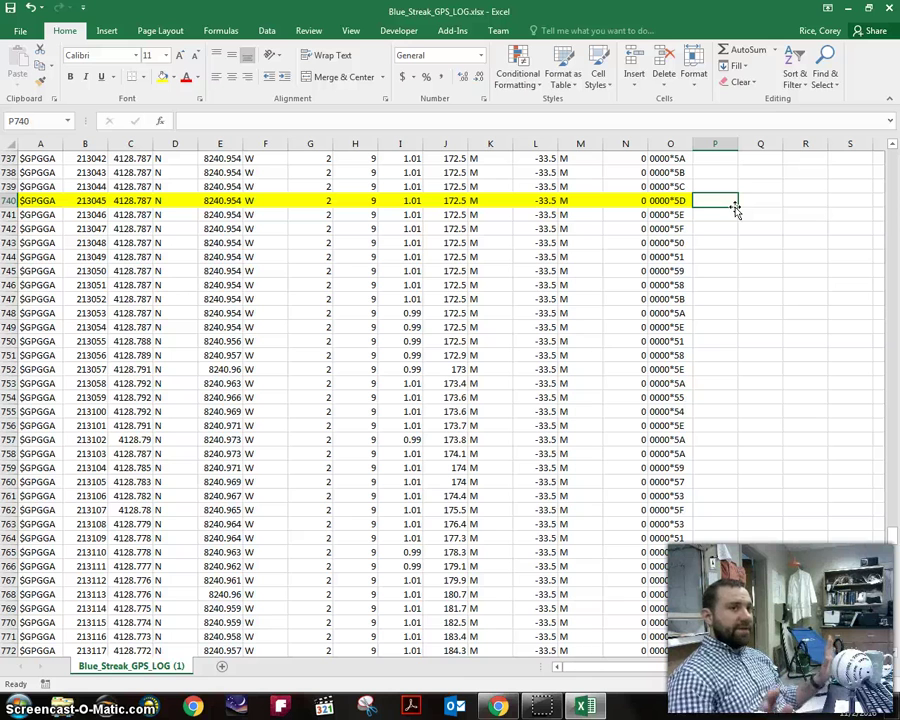
Add a new worksheet and enter the headers Time, Lat, Long and Alt in cells A1 to D1
{"action": "left_click", "coordinate": [224, 669]}
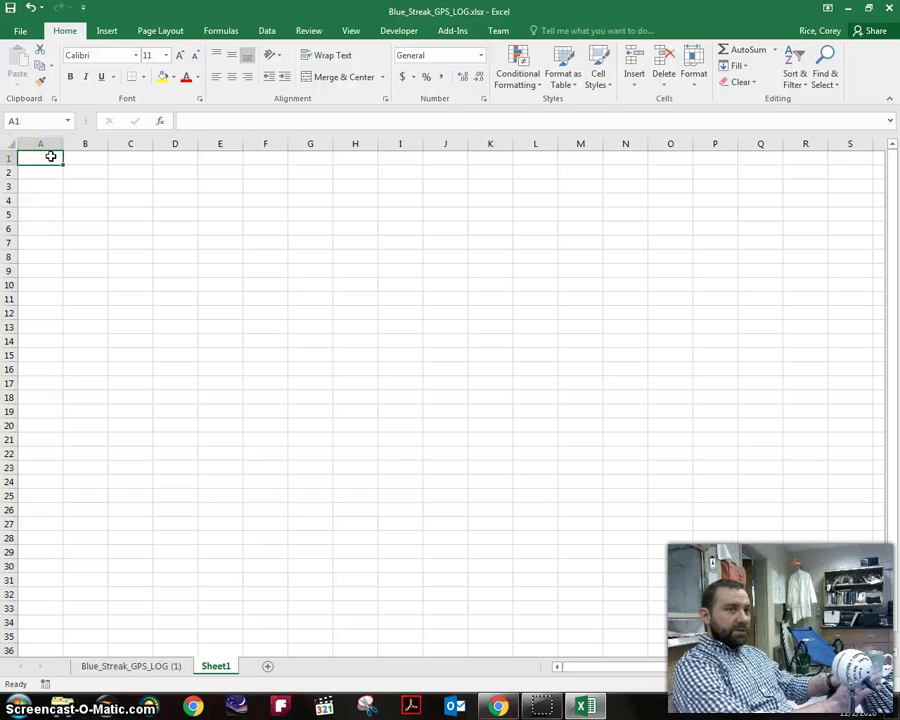
{"action": "type", "text": "Time"}
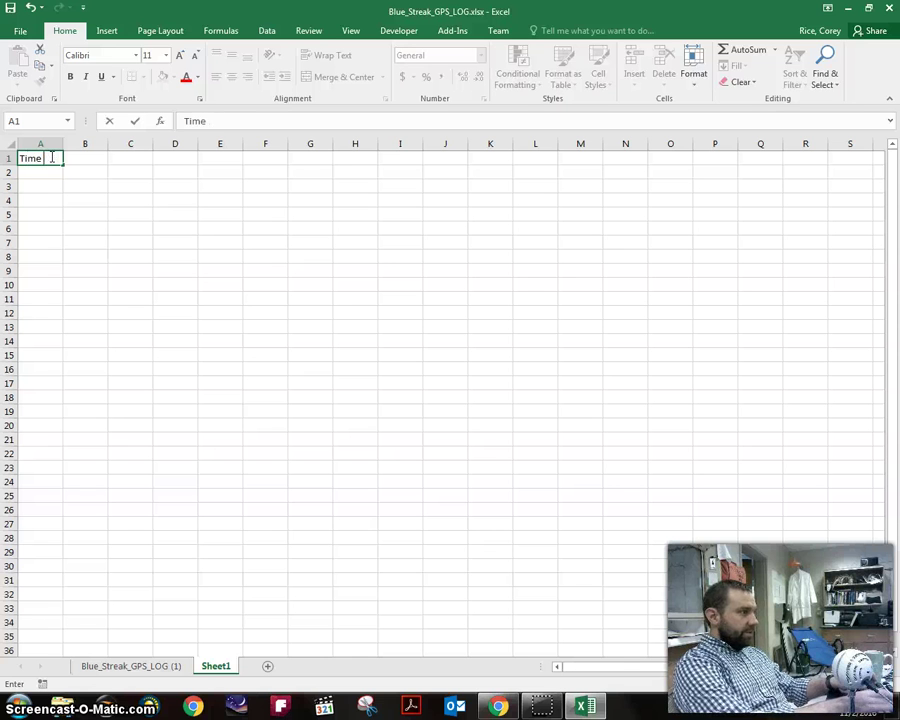
{"action": "key", "text": "Tab"}
{"action": "type", "text": "Lat"}
{"action": "key", "text": "Tab"}
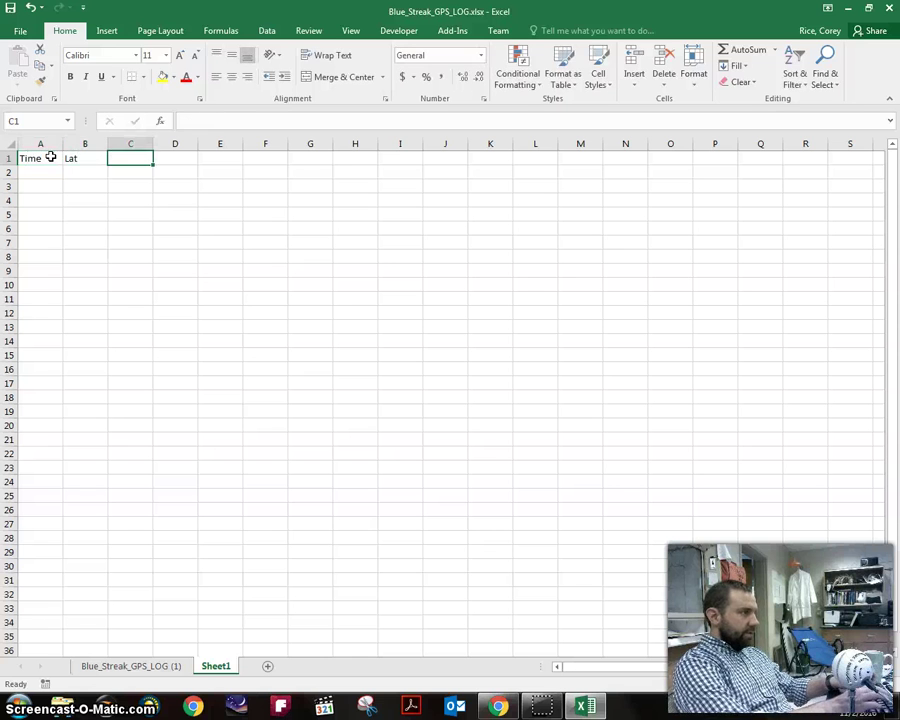
{"action": "type", "text": "Long"}
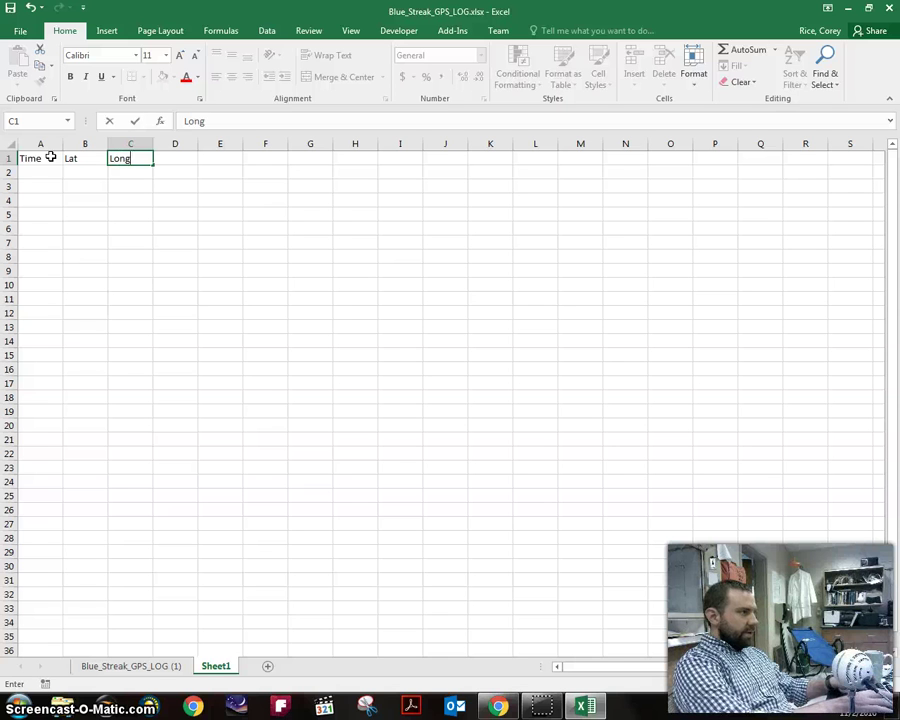
{"action": "key", "text": "Tab"}
{"action": "type", "text": "Alt"}
{"action": "key", "text": "Return"}
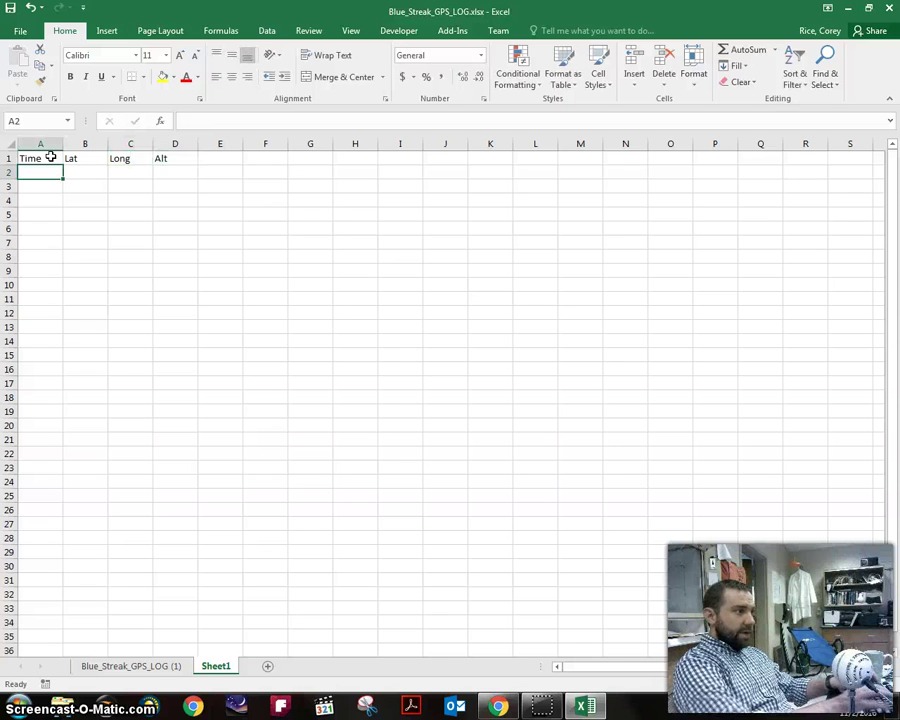
{"action": "left_click_drag", "start_coordinate": [50, 165], "coordinate": [169, 174]}
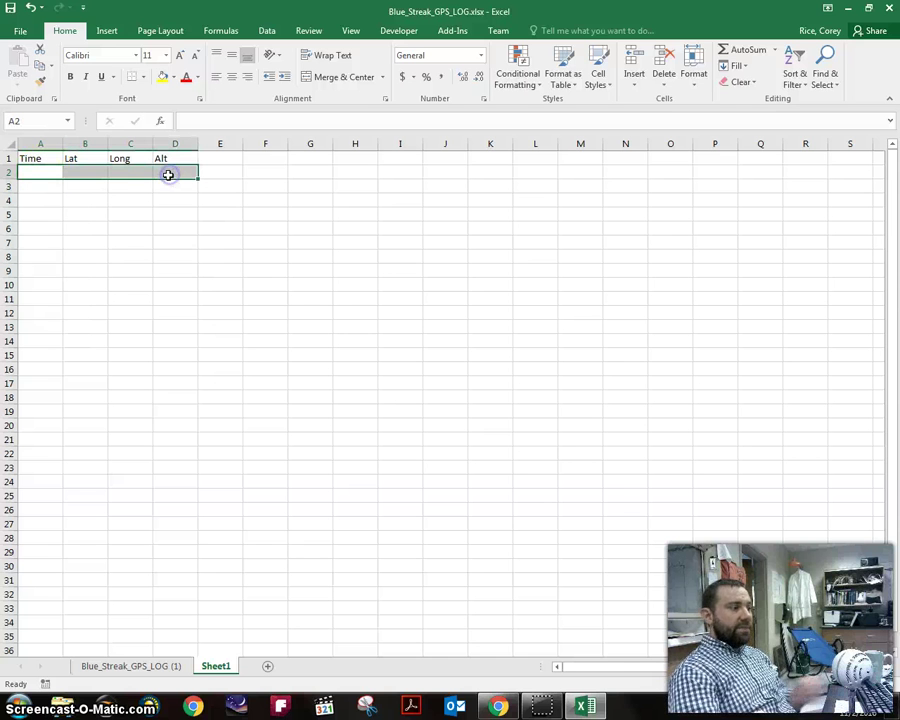
Rename the new worksheet with the headers as Modified Data
{"action": "right_click", "coordinate": [220, 672]}
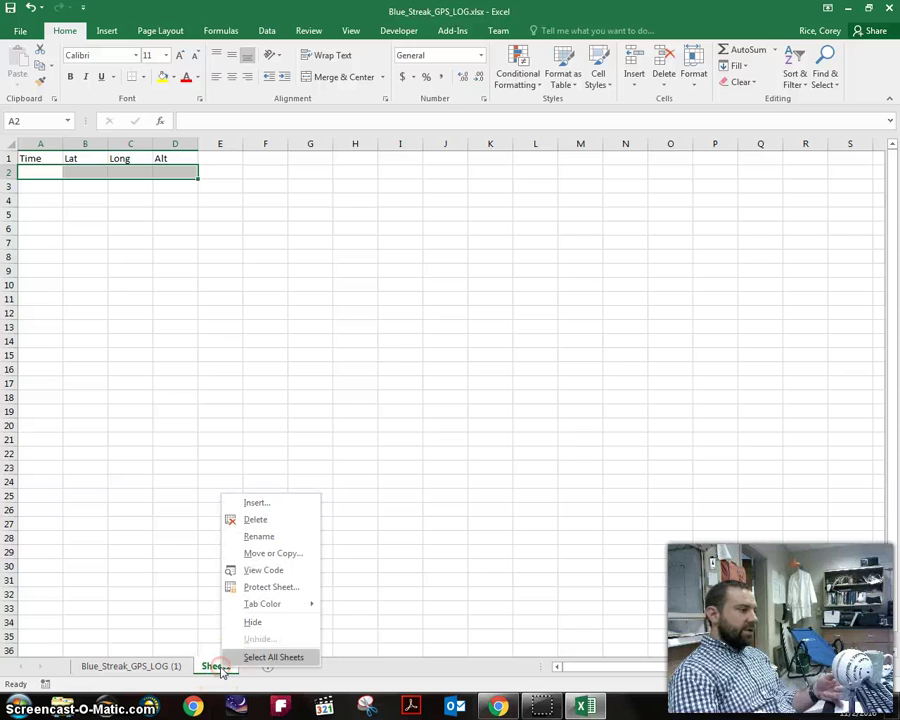
{"action": "left_click", "coordinate": [266, 536]}
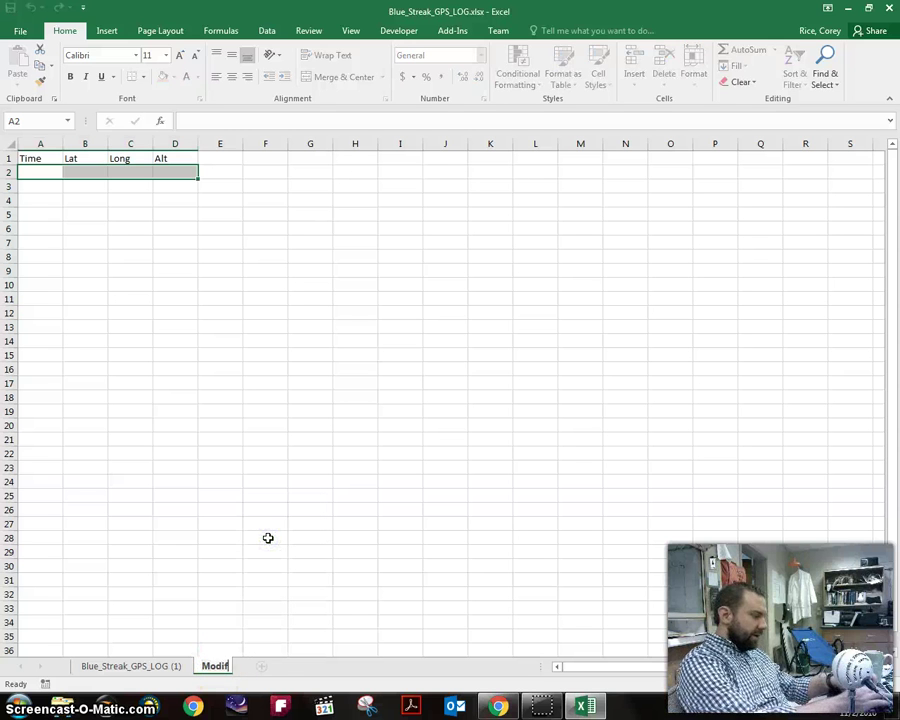
{"action": "key", "text": "Return"}
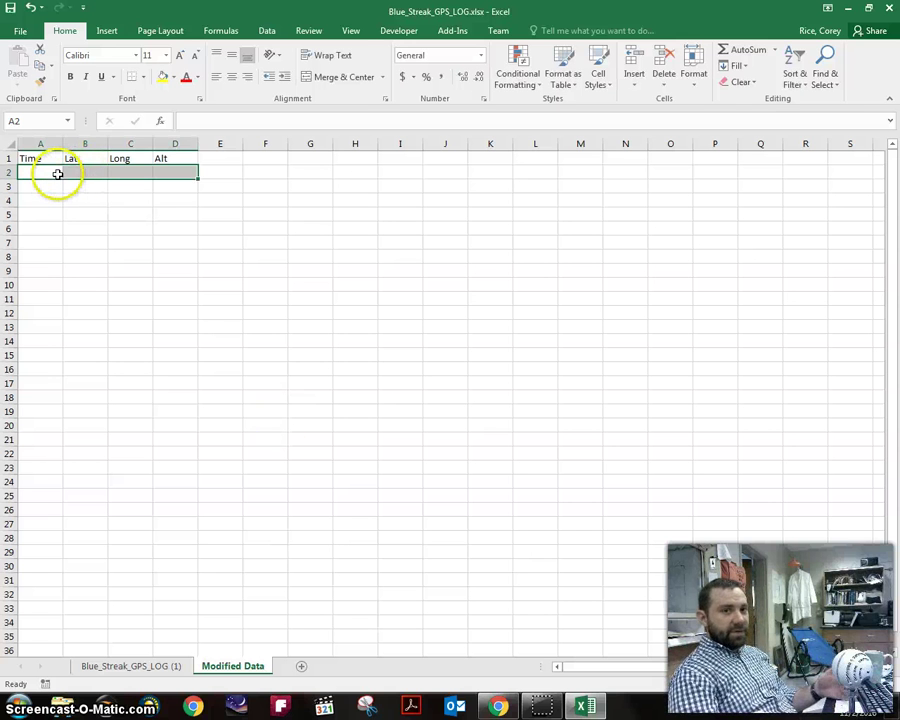
{"action": "left_click", "coordinate": [133, 667]}
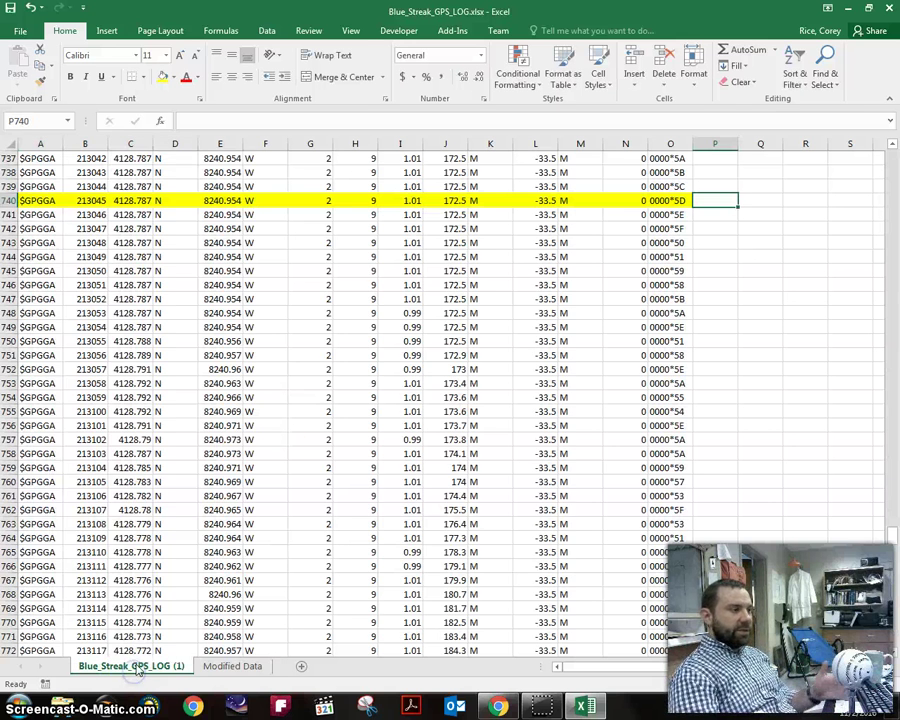
{"action": "left_click", "coordinate": [230, 668]}
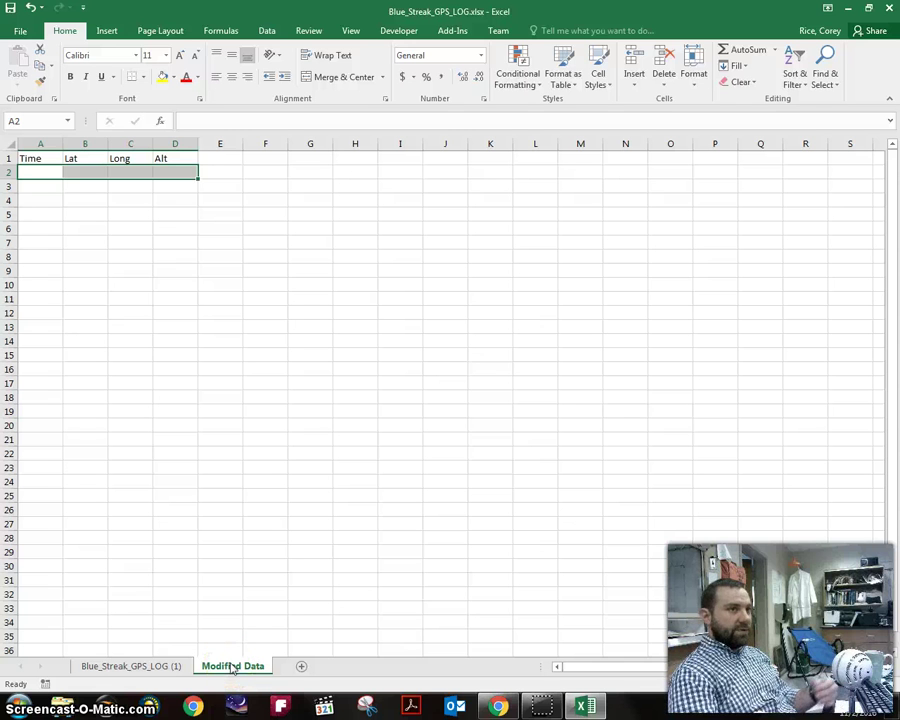
Link cell A2 under Time to cell B740 of the Blue_Streak_GPS_LOG (1) sheet with a formula, and check the reference
{"action": "left_click", "coordinate": [52, 171]}
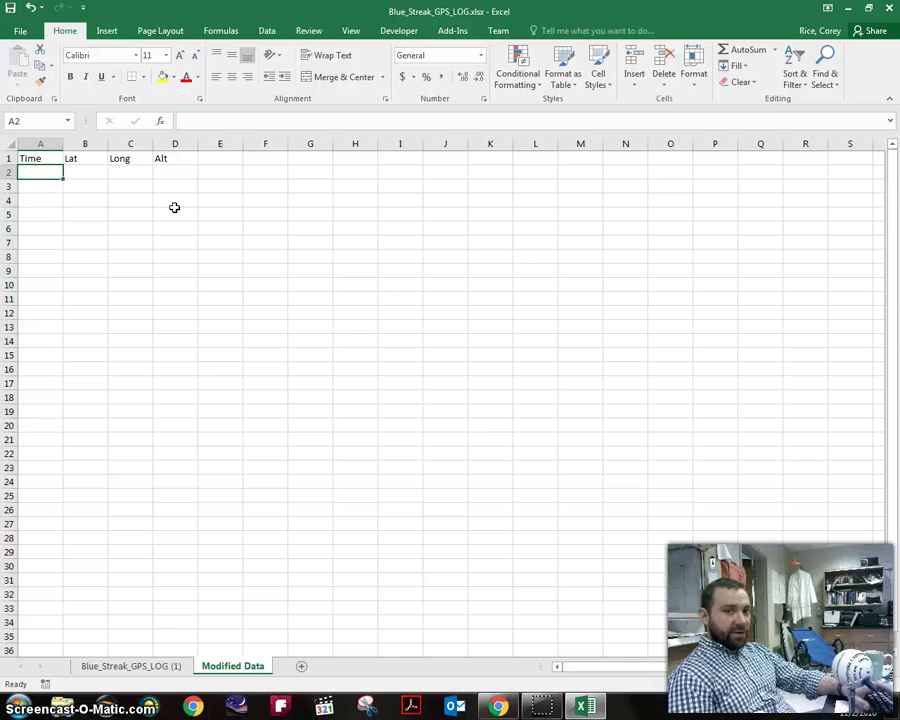
{"action": "type", "text": "="}
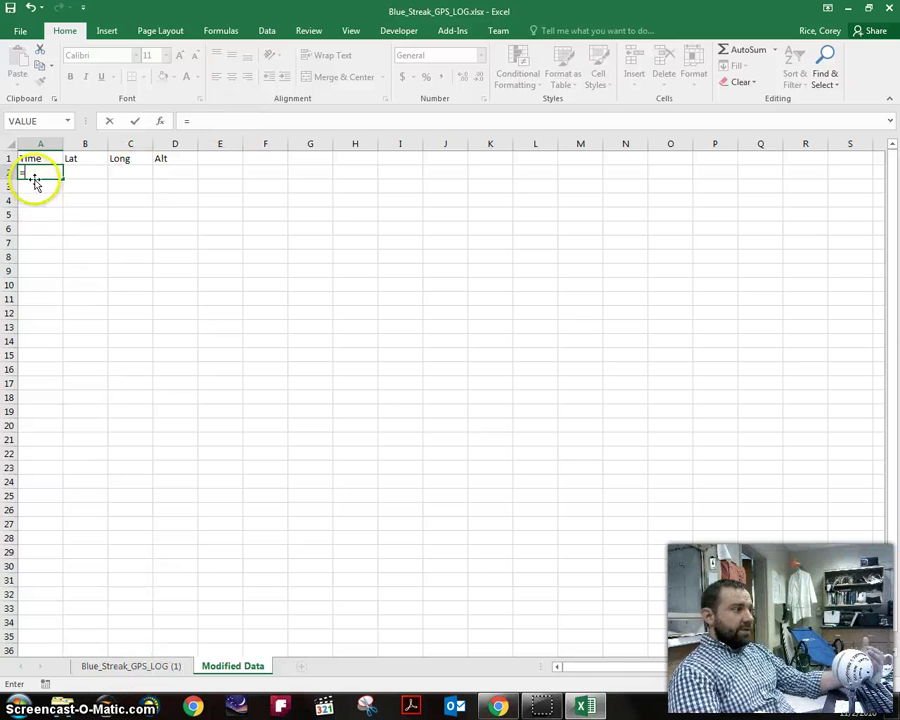
{"action": "left_click", "coordinate": [130, 666]}
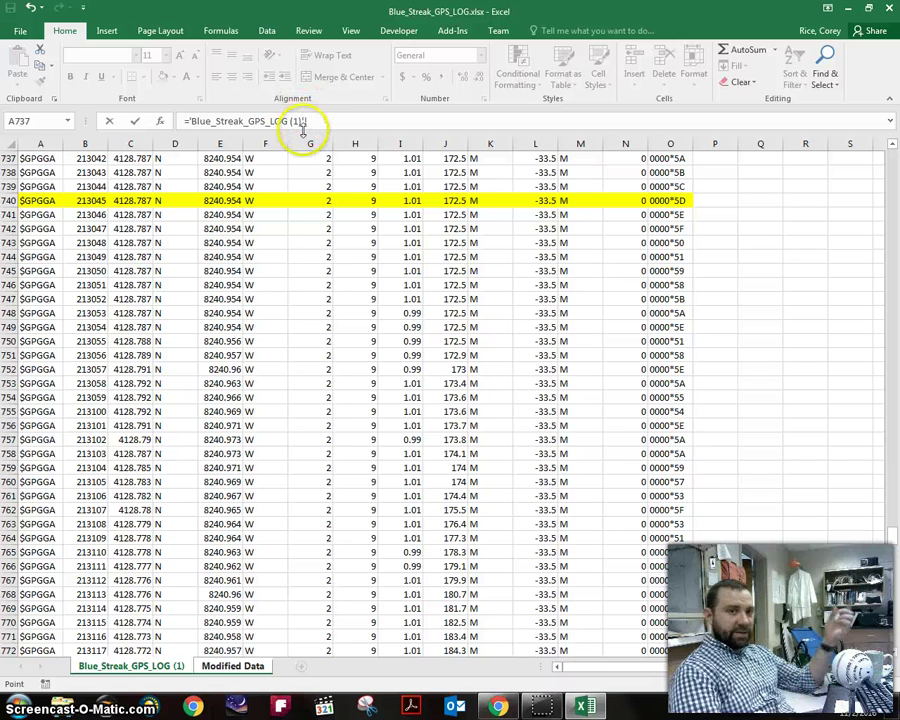
{"action": "left_click", "coordinate": [90, 200]}
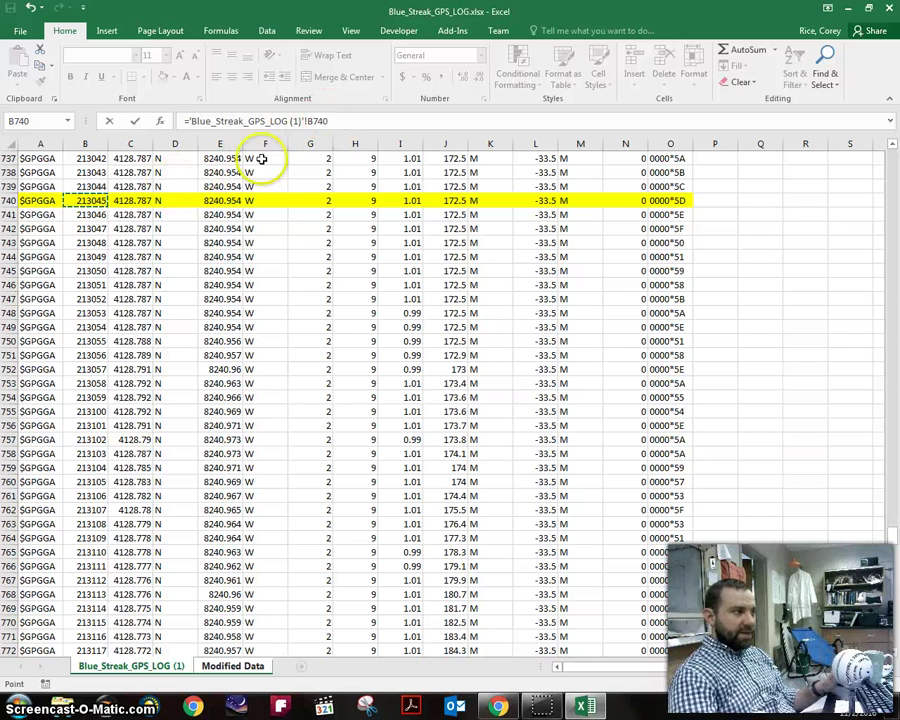
{"action": "left_click", "coordinate": [335, 120]}
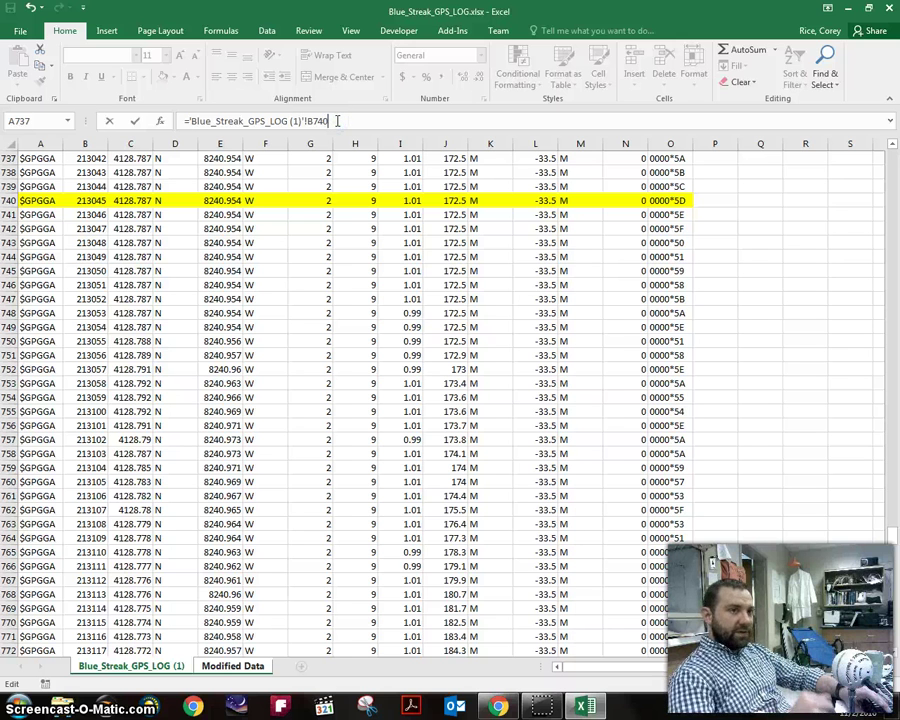
{"action": "key", "text": "Return"}
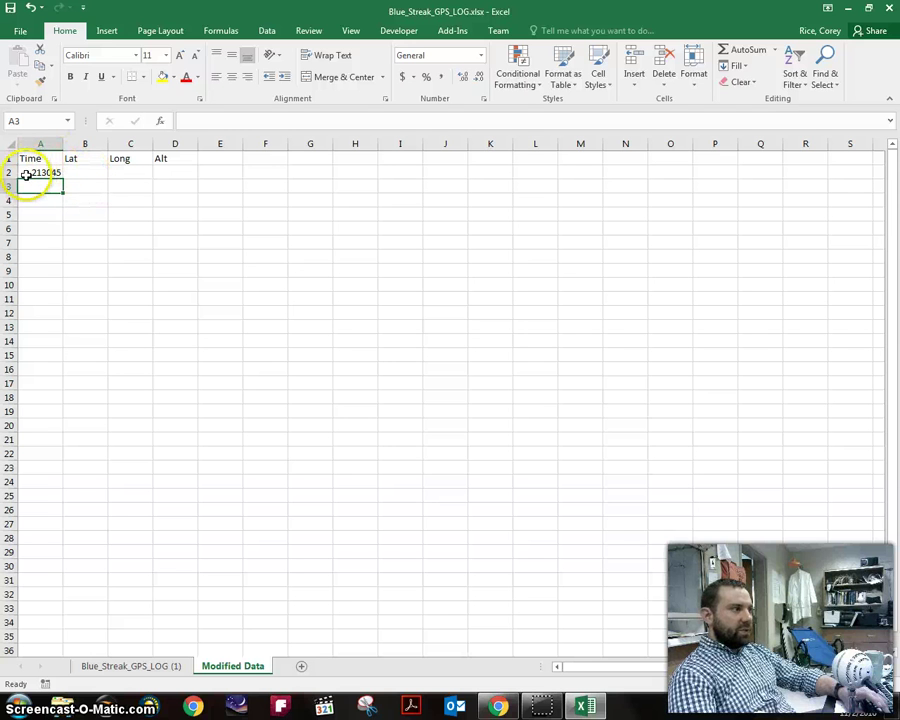
{"action": "left_click", "coordinate": [155, 666]}
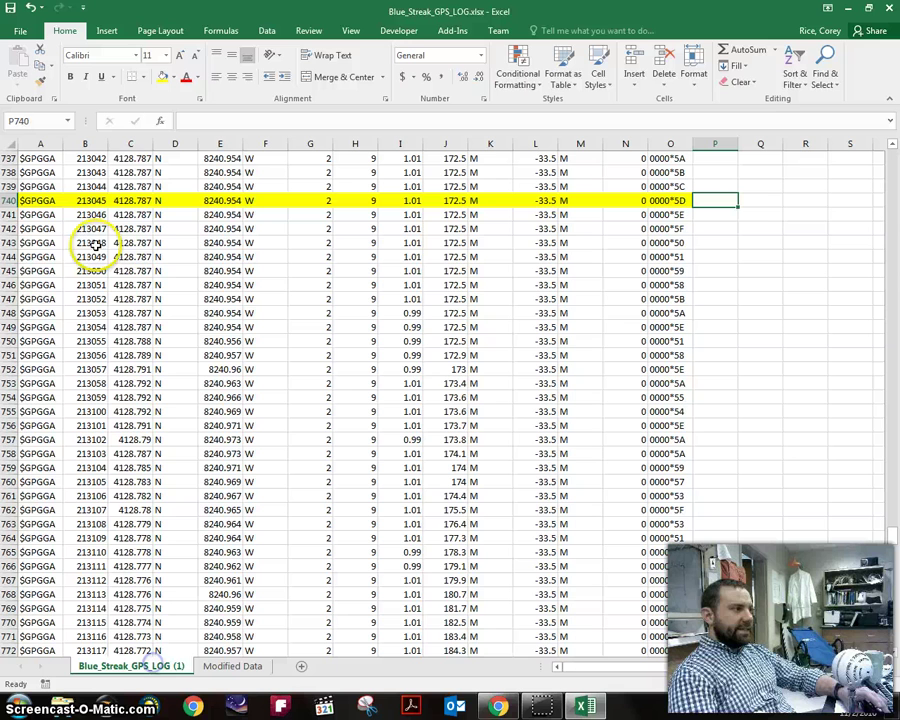
{"action": "left_click", "coordinate": [222, 666]}
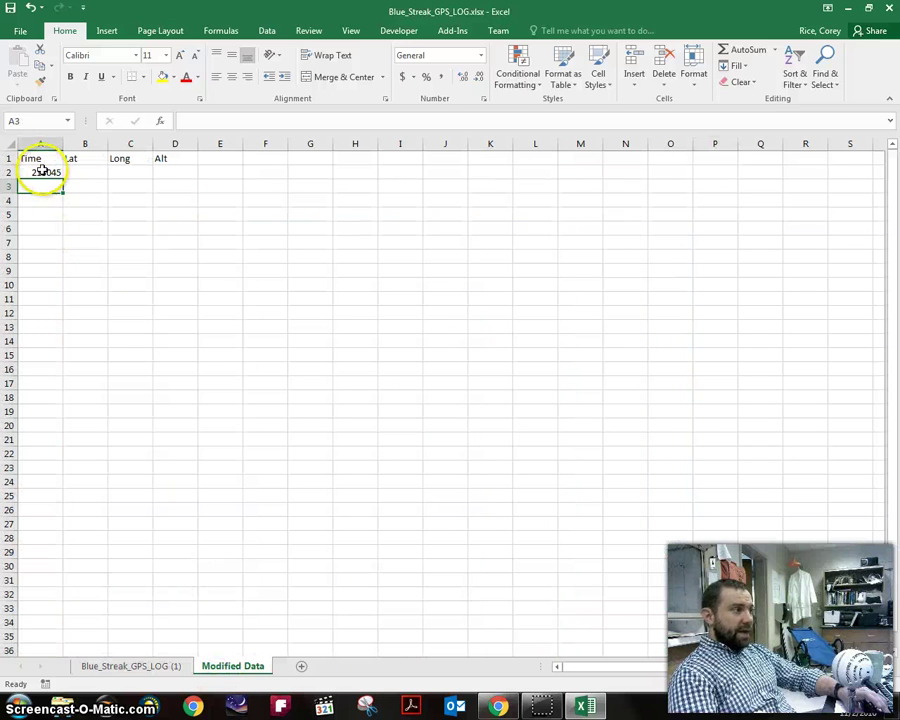
{"action": "left_click", "coordinate": [39, 173]}
{"action": "left_click", "coordinate": [304, 123]}
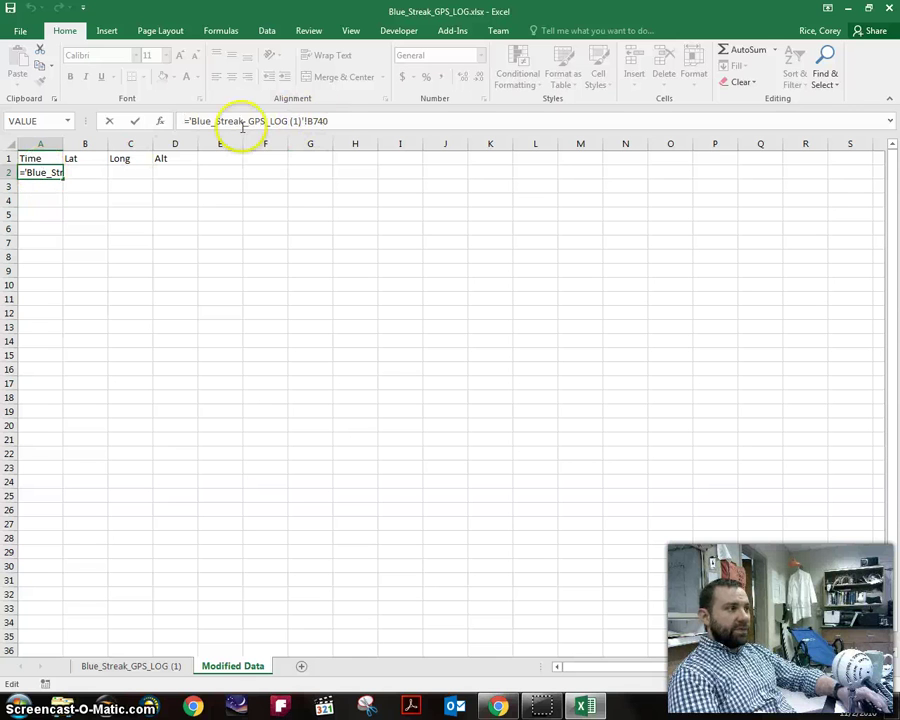
{"action": "key", "text": "Return"}
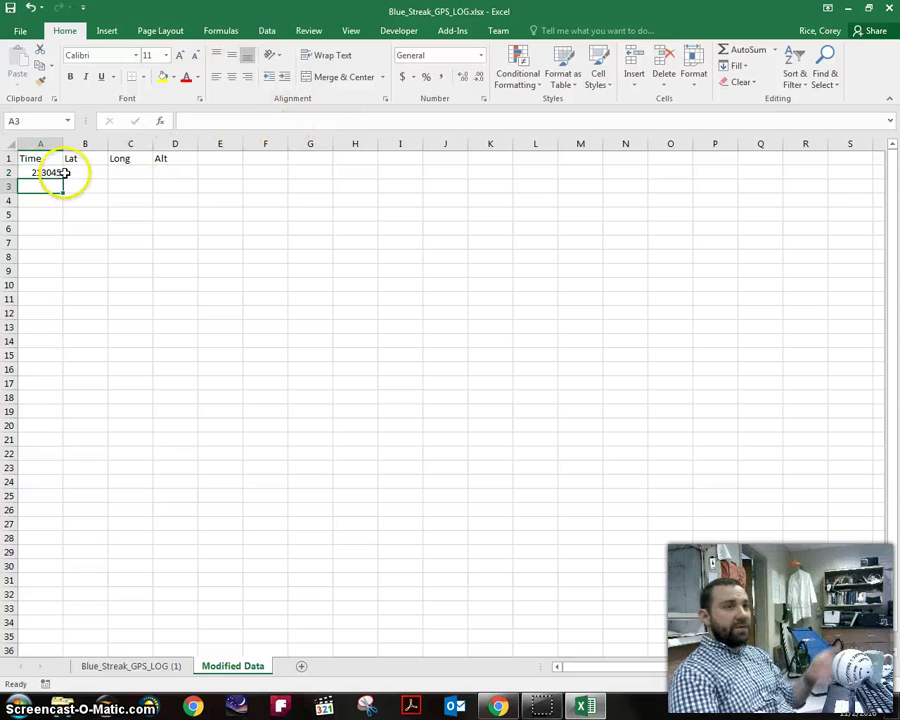
Fill the time formula from A2 down to A22 and check the reference in A11
{"action": "left_click", "coordinate": [58, 174]}
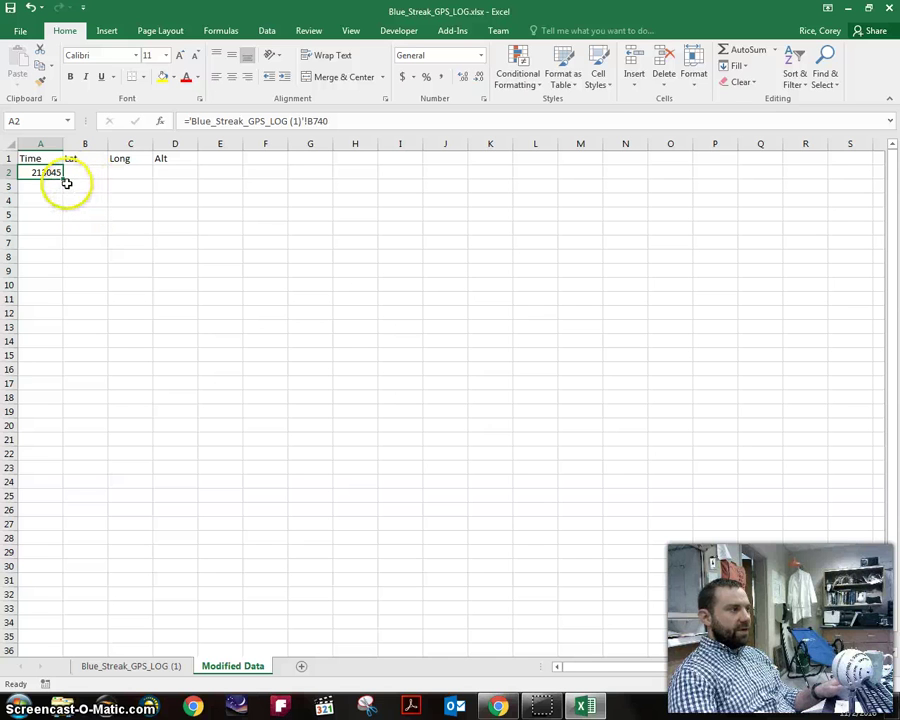
{"action": "left_click_drag", "start_coordinate": [63, 178], "coordinate": [72, 456]}
{"action": "left_click", "coordinate": [93, 274]}
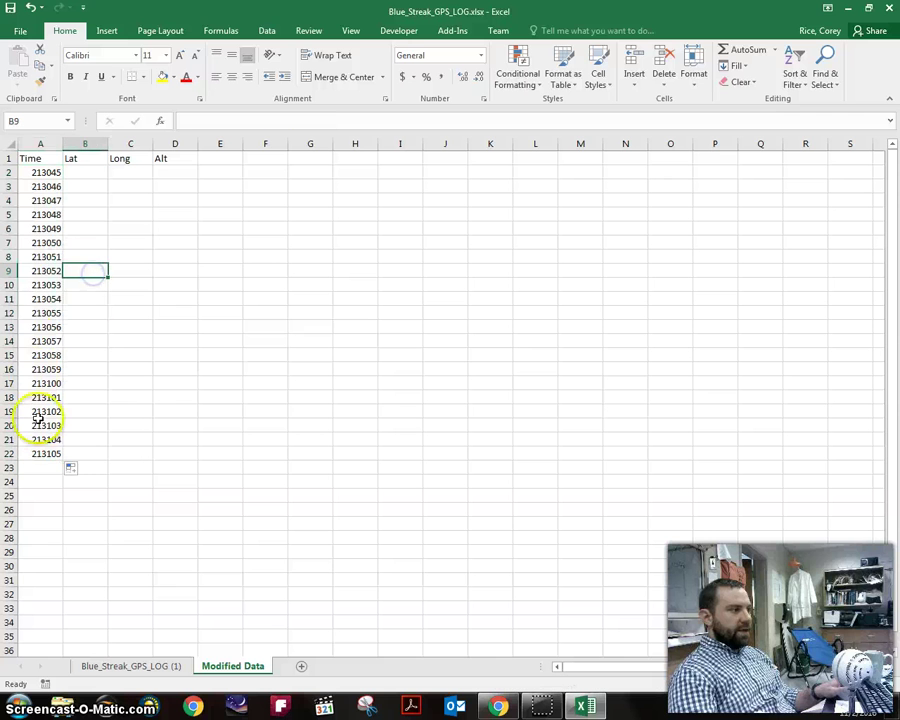
{"action": "left_click", "coordinate": [45, 299]}
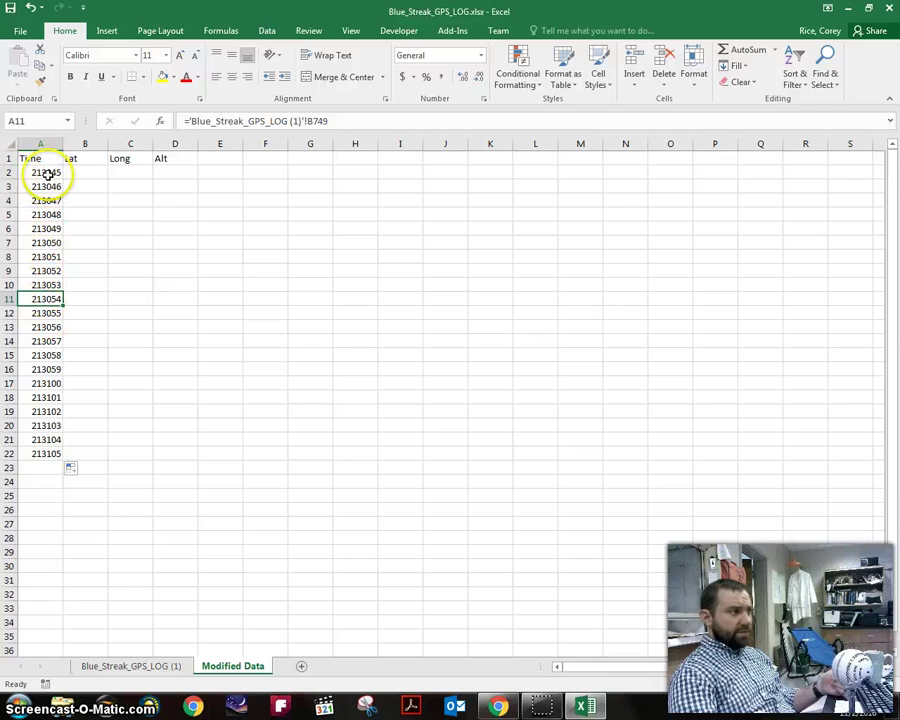
{"action": "left_click", "coordinate": [336, 120]}
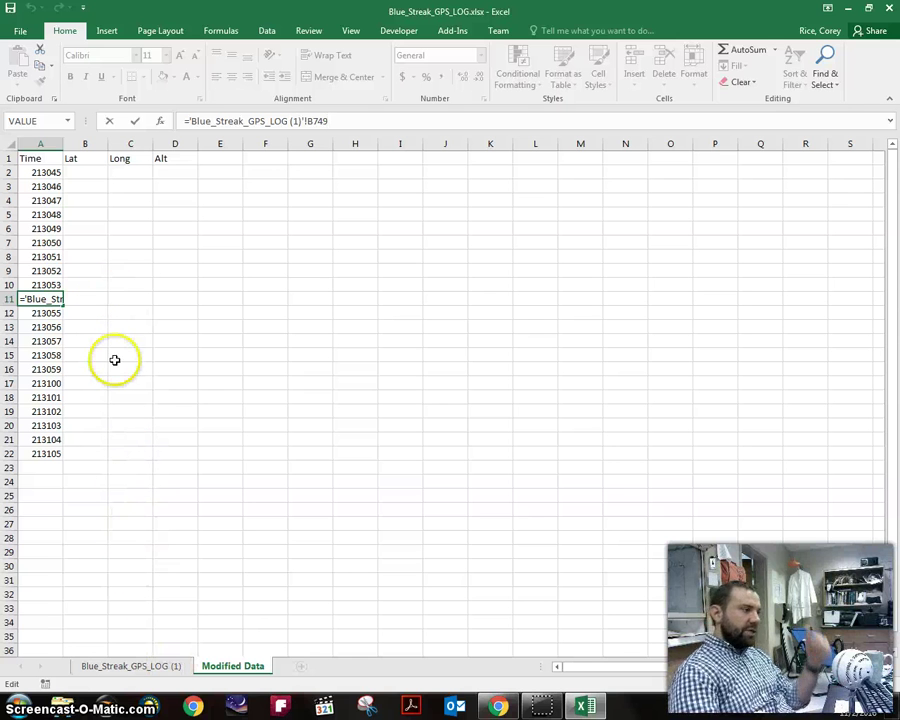
{"action": "key", "text": "Return"}
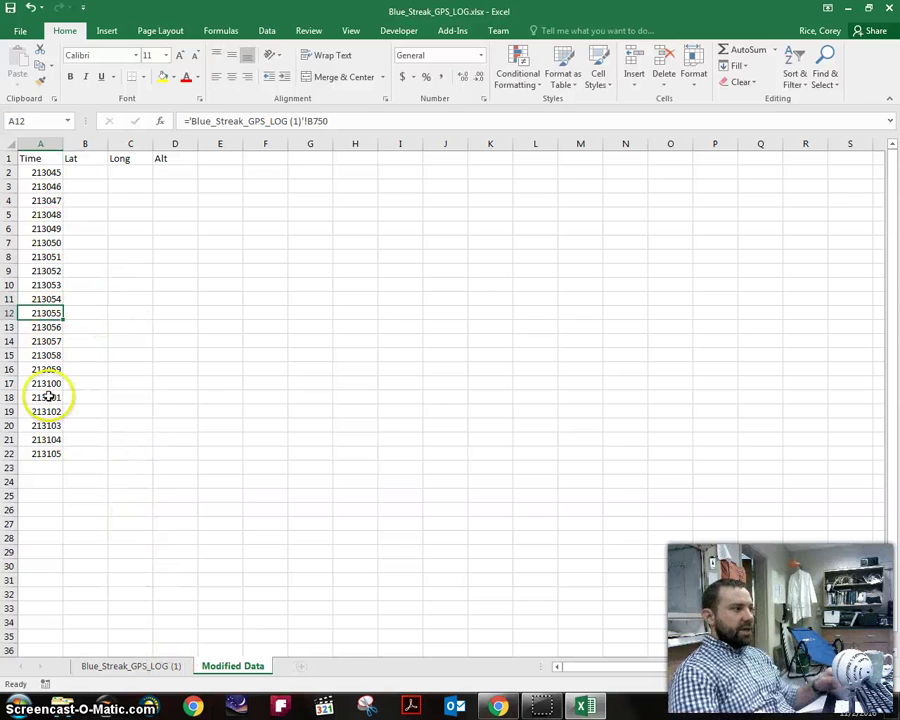
Extend the time formula from A22 down to row 130
{"action": "left_click", "coordinate": [50, 452]}
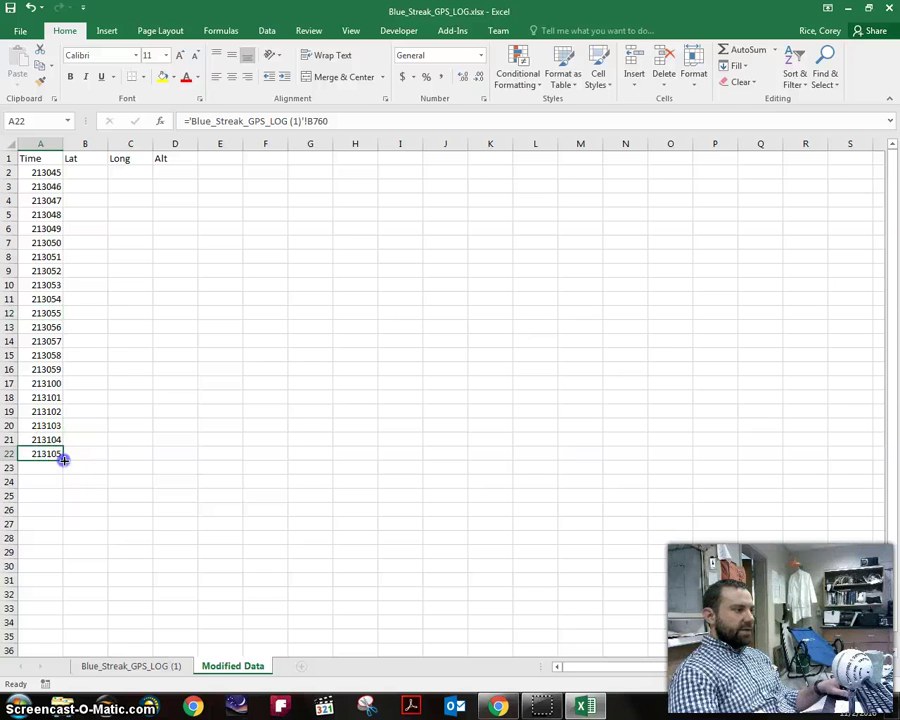
{"action": "left_click_drag", "start_coordinate": [63, 458], "coordinate": [53, 516]}
{"action": "left_click_drag", "start_coordinate": [60, 623], "coordinate": [37, 530]}
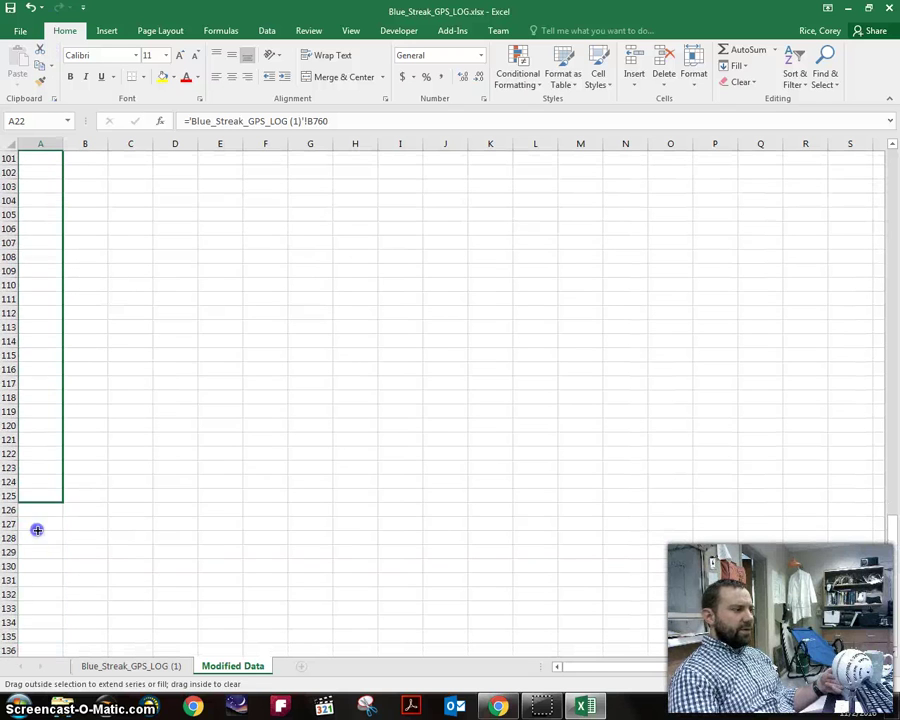
{"action": "left_click_drag", "start_coordinate": [40, 575], "coordinate": [42, 556]}
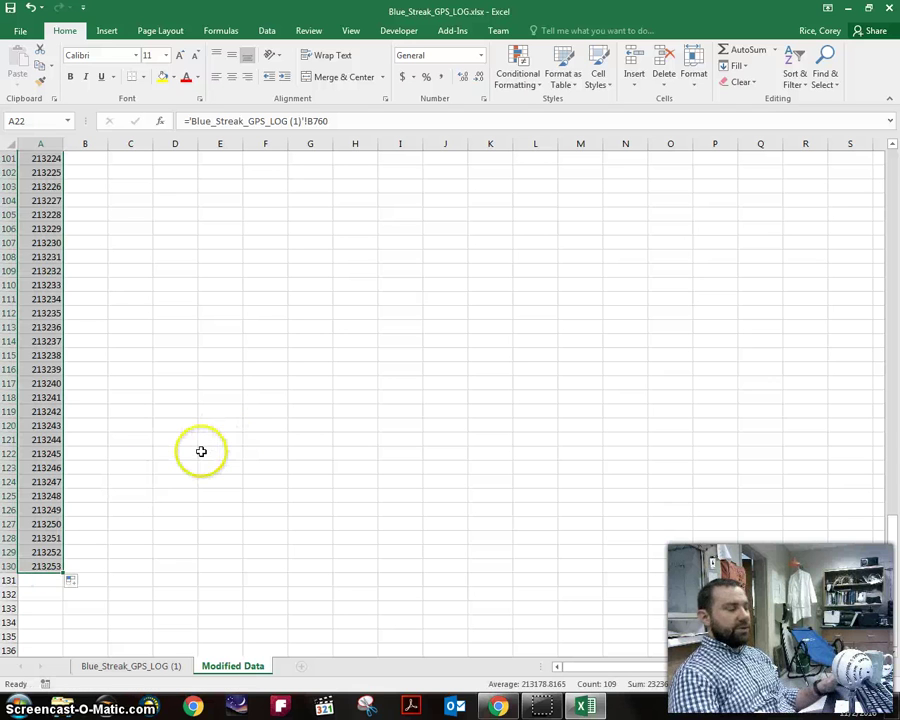
{"action": "scroll", "coordinate": [200, 450], "scroll_direction": "up", "scroll_amount": 7}
{"action": "scroll", "coordinate": [199, 451], "scroll_direction": "up", "scroll_amount": 20}
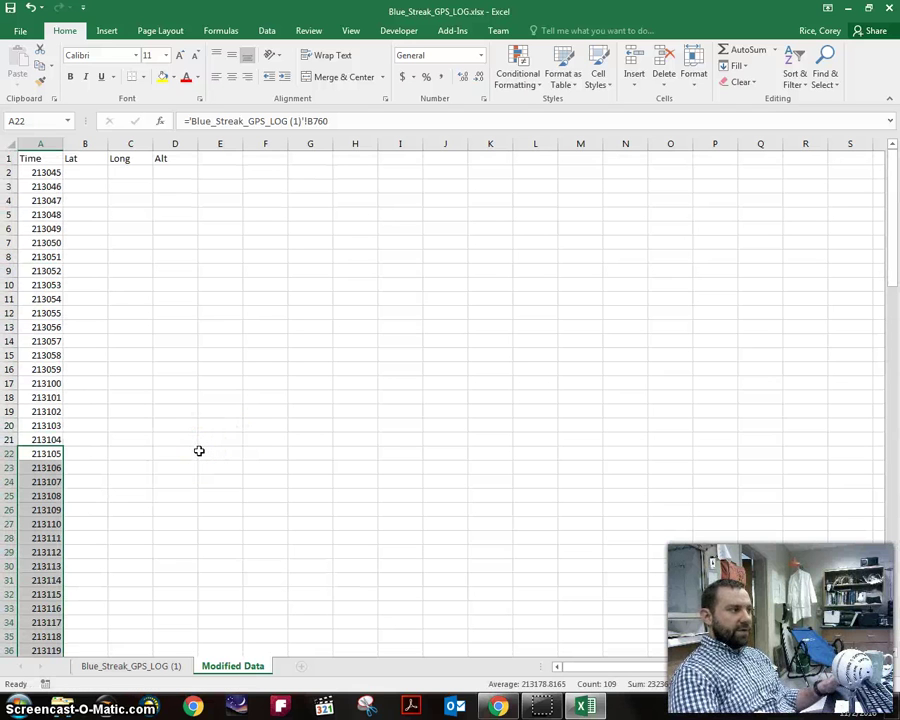
Link cell B2 under Lat to cell C740 of the Blue_Streak_GPS_LOG (1) sheet with a formula
{"action": "left_click", "coordinate": [85, 172]}
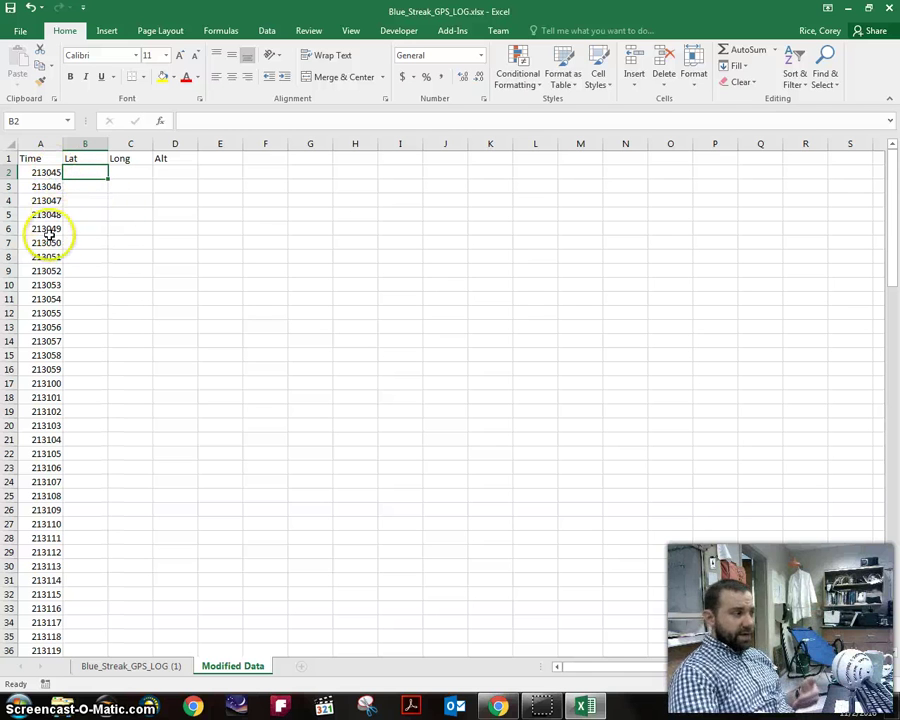
{"action": "left_click", "coordinate": [95, 171]}
{"action": "left_click", "coordinate": [128, 171]}
{"action": "left_click", "coordinate": [172, 172]}
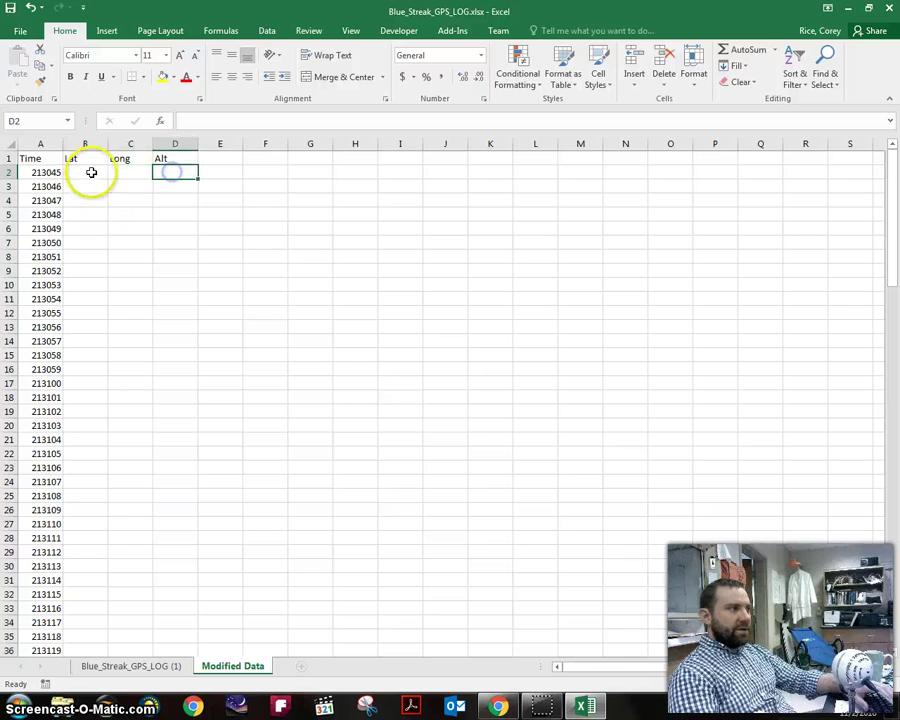
{"action": "left_click", "coordinate": [91, 172]}
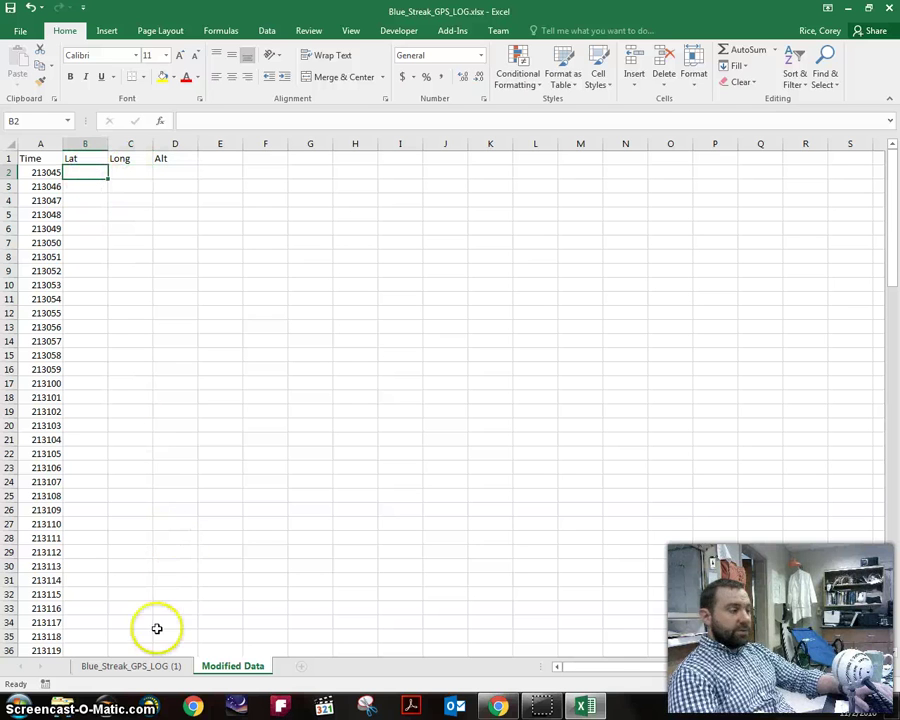
{"action": "left_click", "coordinate": [213, 120]}
{"action": "type", "text": "="}
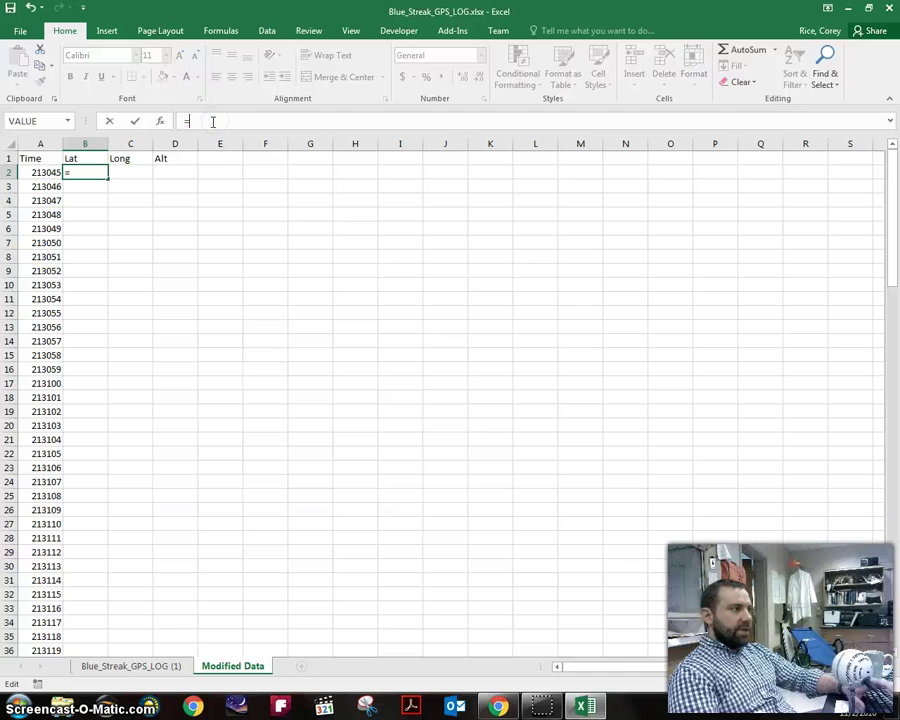
{"action": "left_click", "coordinate": [158, 664]}
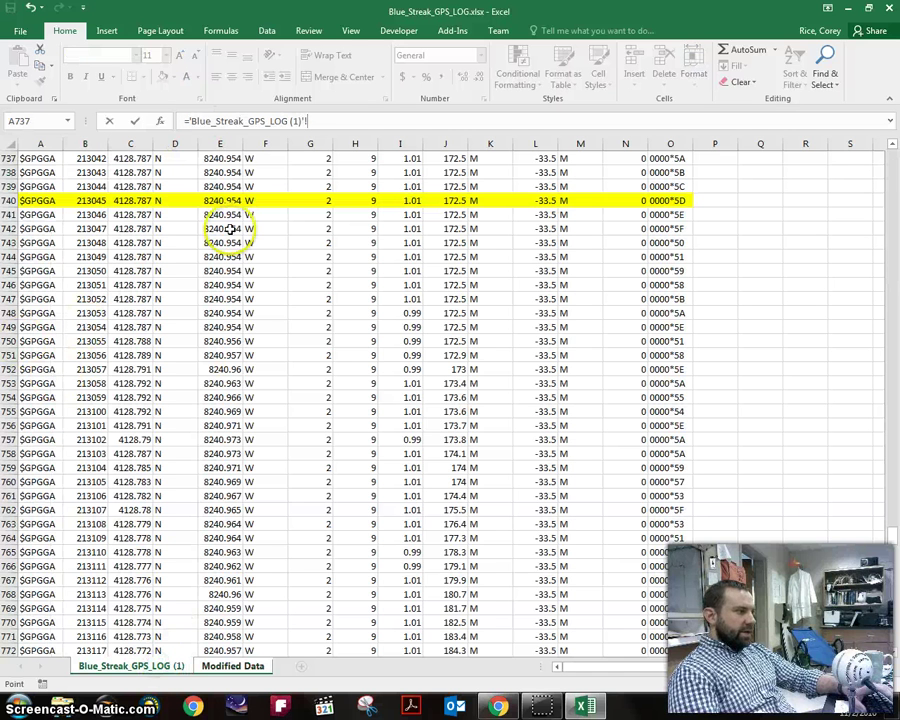
{"action": "left_click", "coordinate": [145, 200]}
{"action": "key", "text": "Return"}
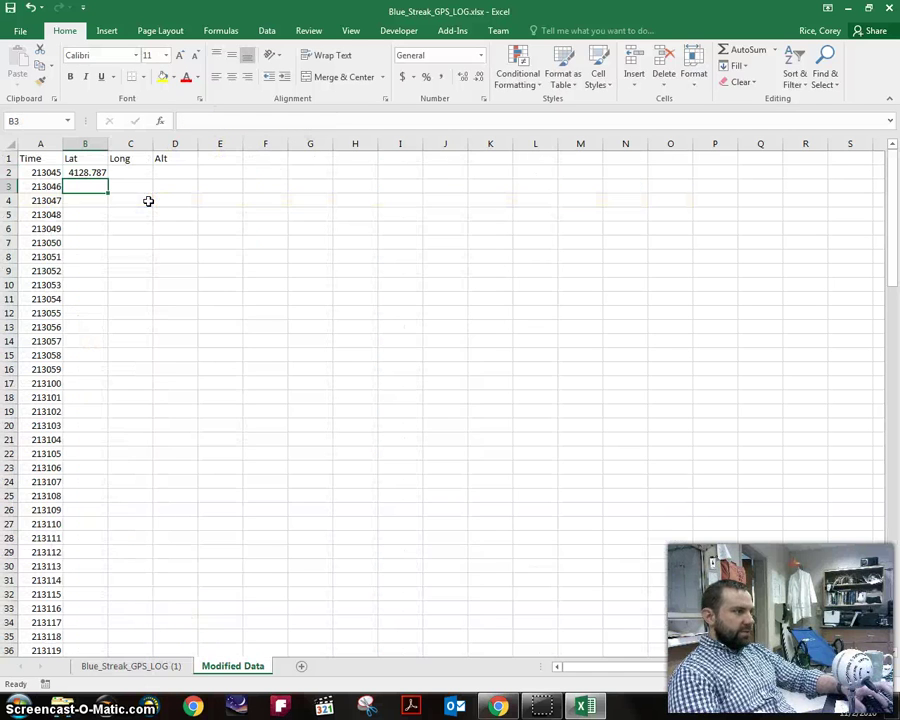
Link cell C2 under Long to cell E740 of the Blue_Streak_GPS_LOG (1) sheet with a formula
{"action": "left_click", "coordinate": [141, 172]}
{"action": "type", "text": "="}
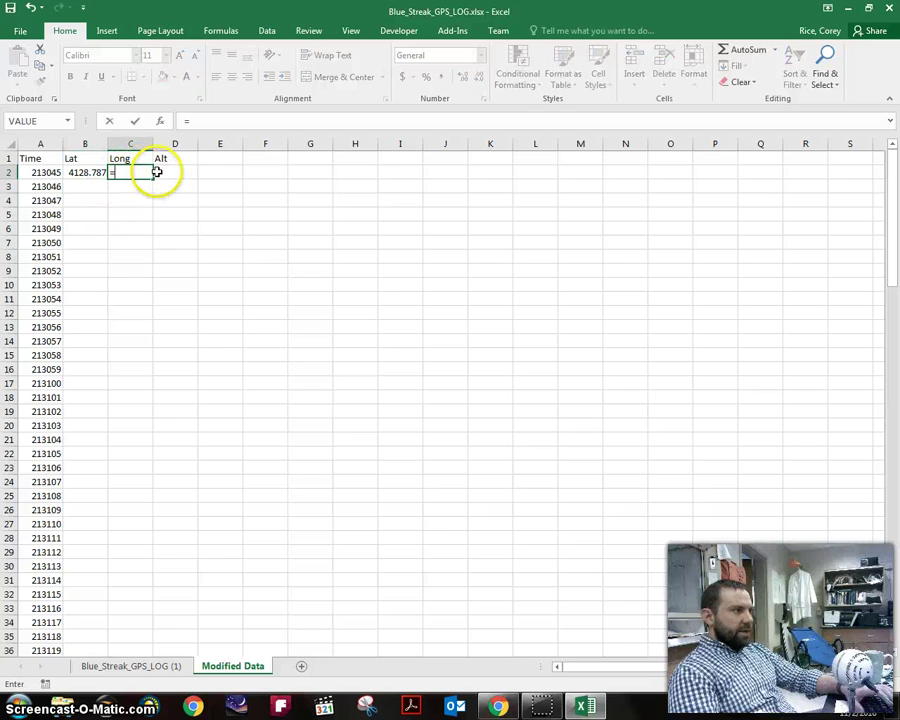
{"action": "left_click", "coordinate": [119, 665]}
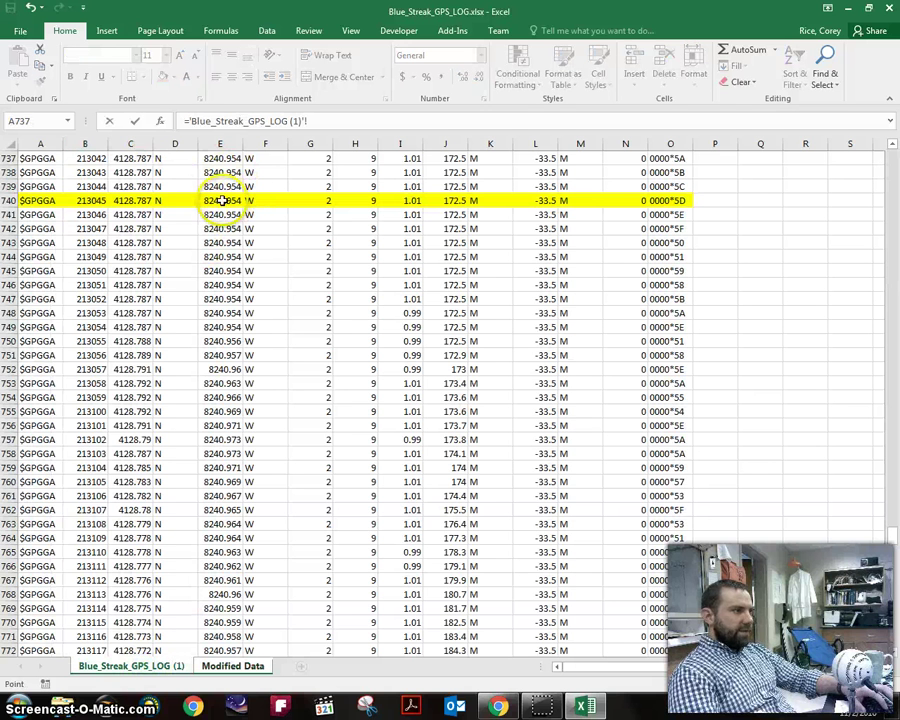
{"action": "left_click", "coordinate": [233, 201]}
{"action": "key", "text": "Return"}
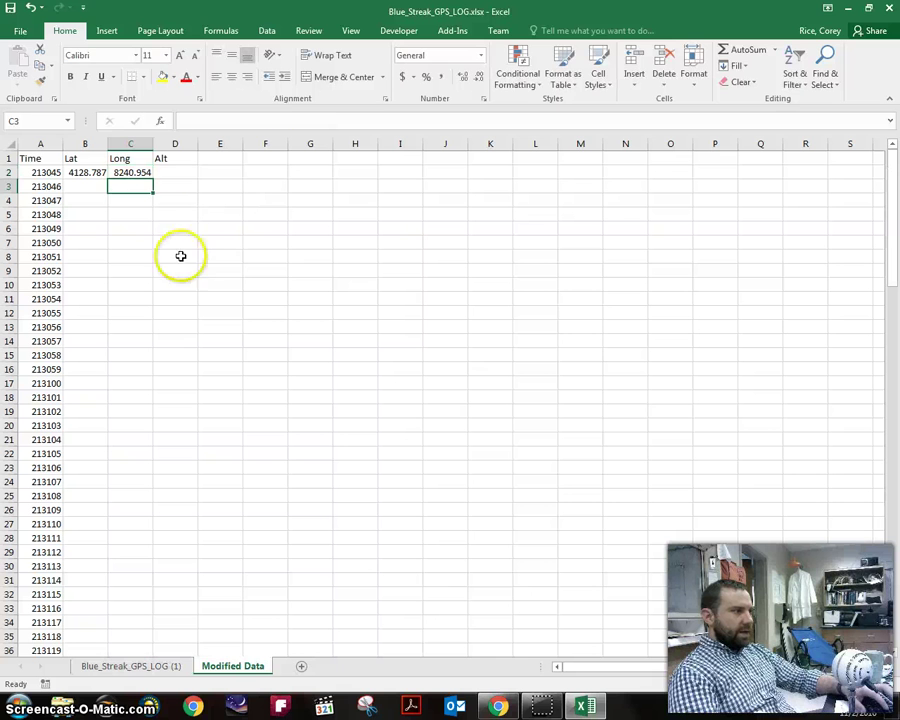
Link cell D2 under Alt to cell J740 of the Blue_Streak_GPS_LOG (1) sheet with a formula
{"action": "left_click", "coordinate": [181, 173]}
{"action": "type", "text": "="}
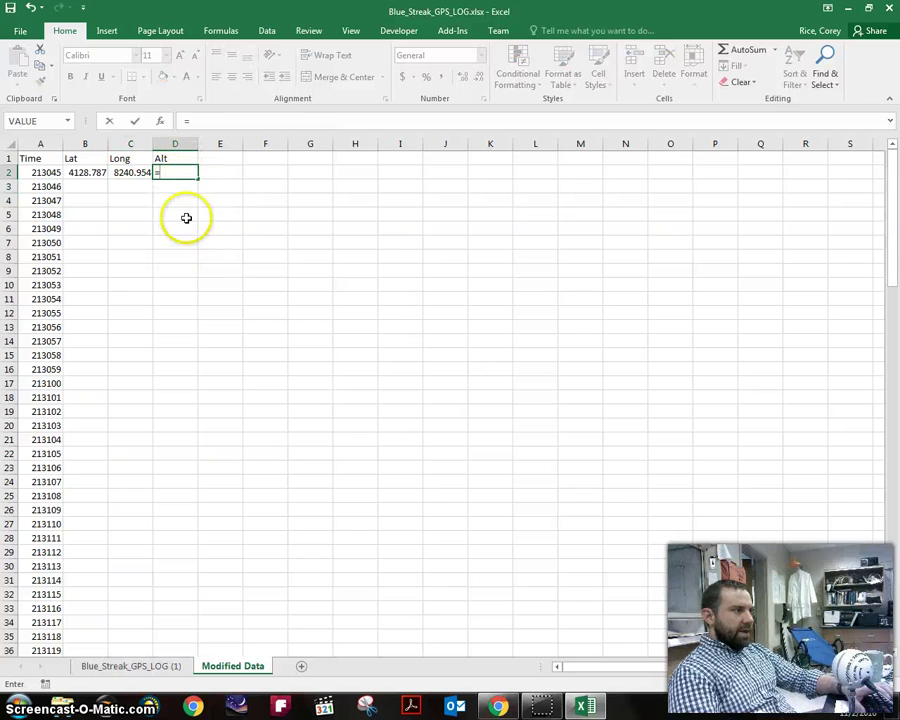
{"action": "left_click", "coordinate": [150, 663]}
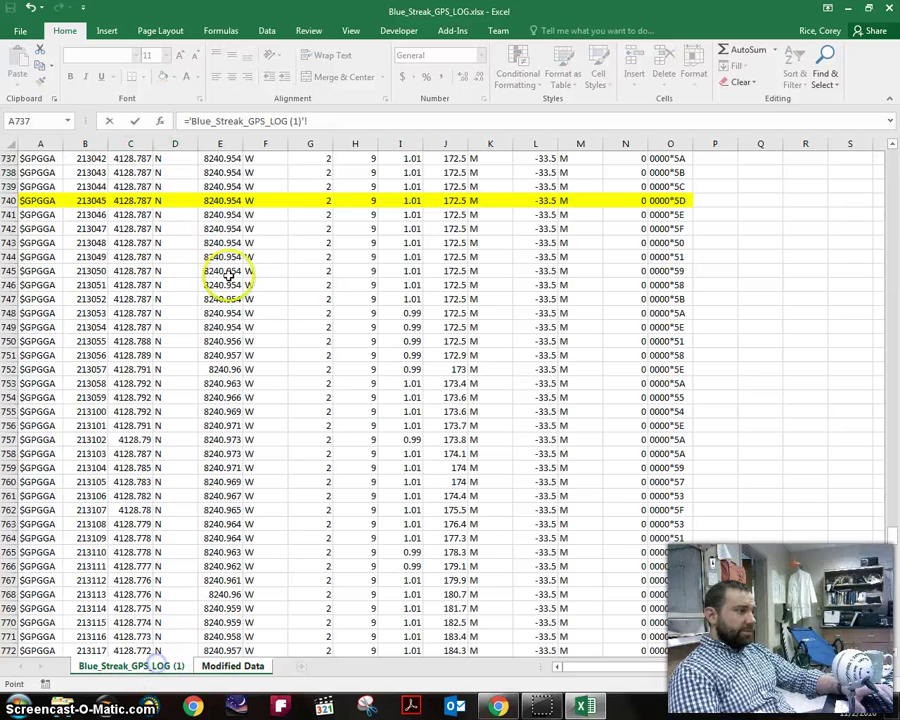
{"action": "left_click", "coordinate": [440, 201]}
{"action": "key", "text": "Return"}
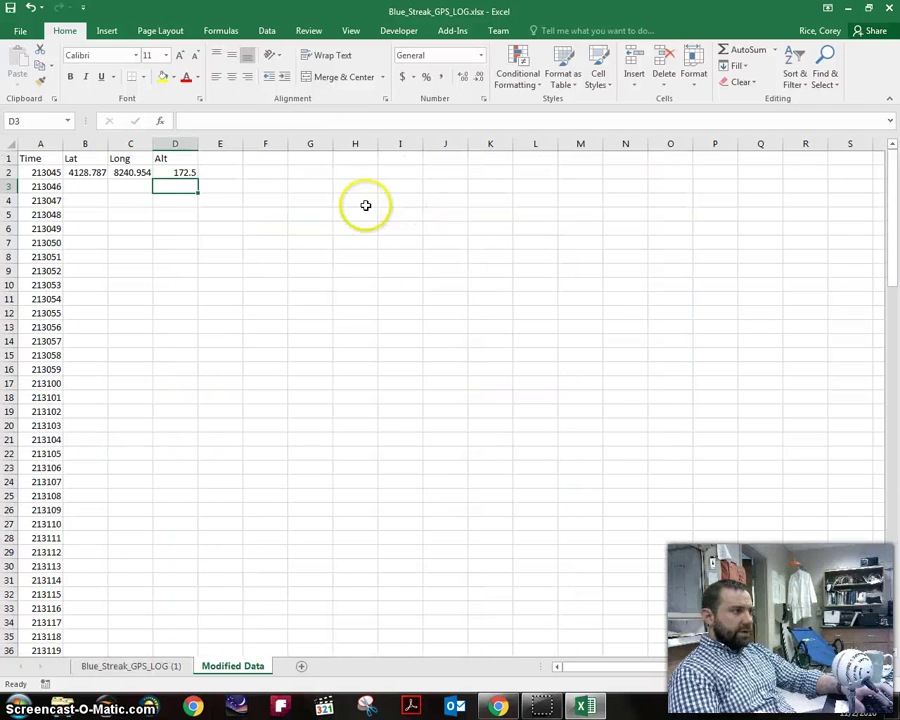
Fill the Lat, Long and Alt formulas from B2:D2 down to row 130 and check the reference in D6
{"action": "left_click", "coordinate": [70, 173]}
{"action": "left_click_drag", "start_coordinate": [107, 173], "coordinate": [165, 176]}
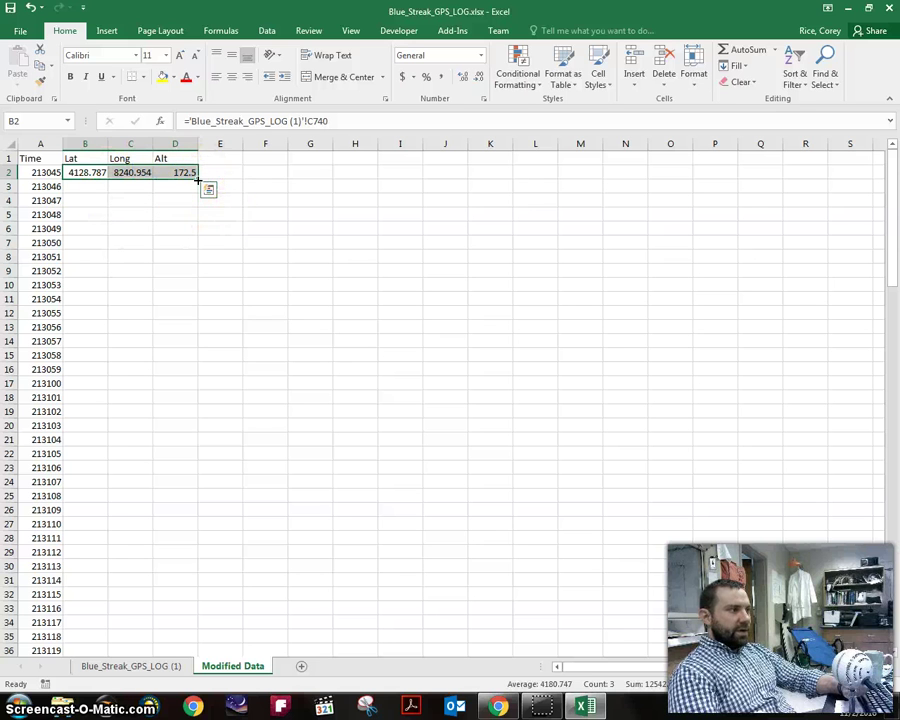
{"action": "left_click_drag", "start_coordinate": [199, 181], "coordinate": [195, 625]}
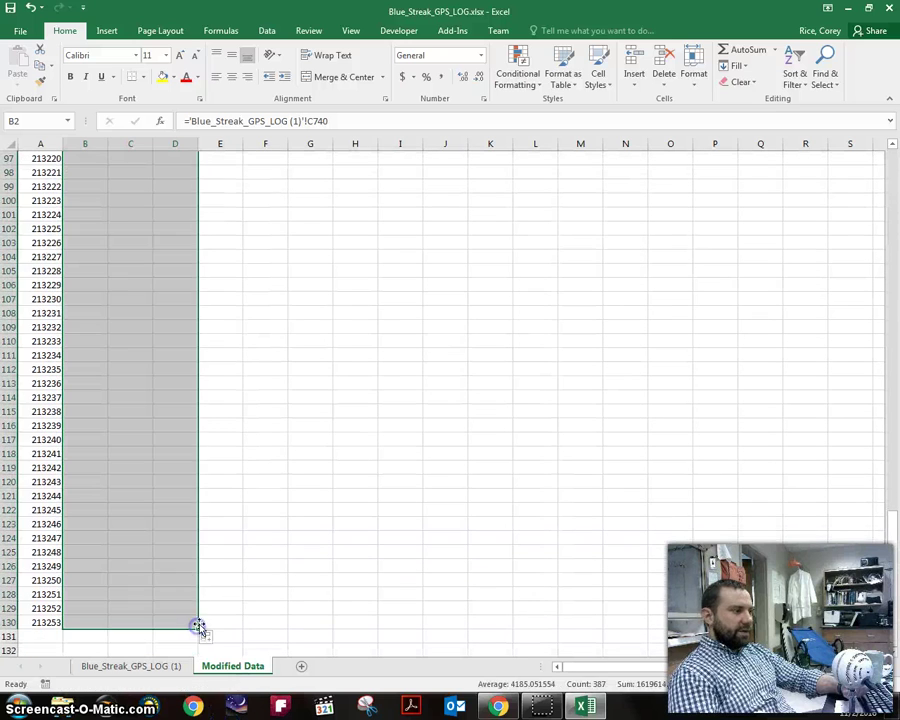
{"action": "scroll", "coordinate": [240, 449], "scroll_direction": "up", "scroll_amount": 20}
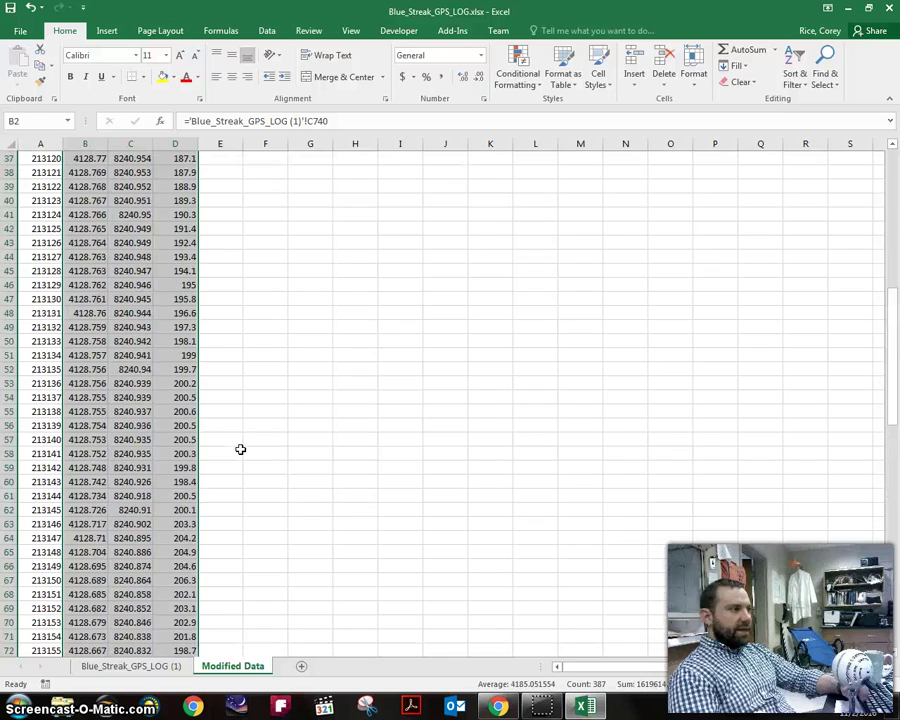
{"action": "scroll", "coordinate": [240, 449], "scroll_direction": "up", "scroll_amount": 5}
{"action": "left_click", "coordinate": [238, 240]}
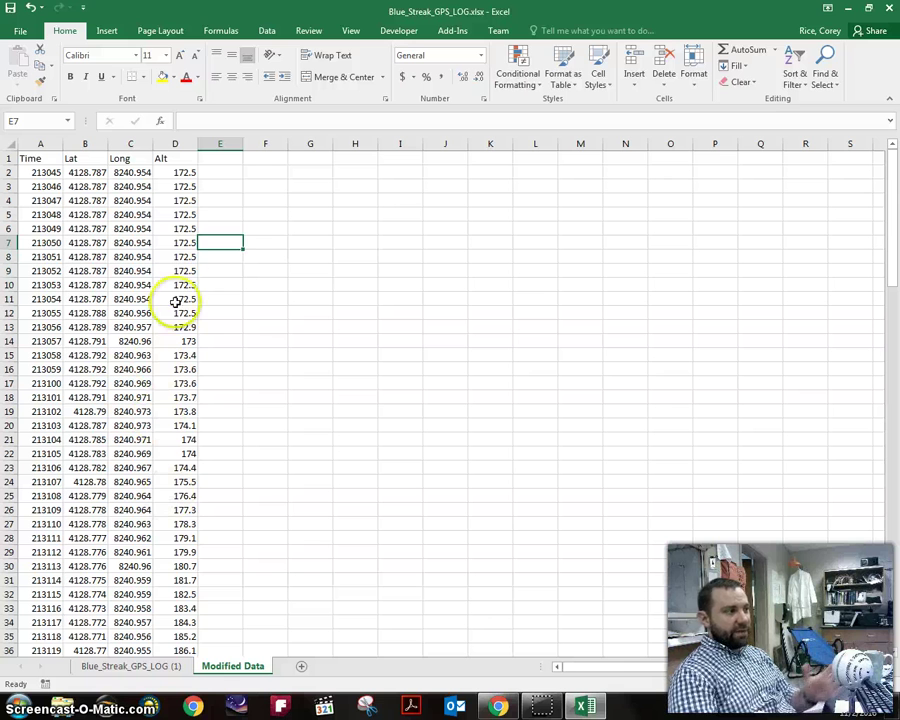
{"action": "left_click", "coordinate": [192, 229]}
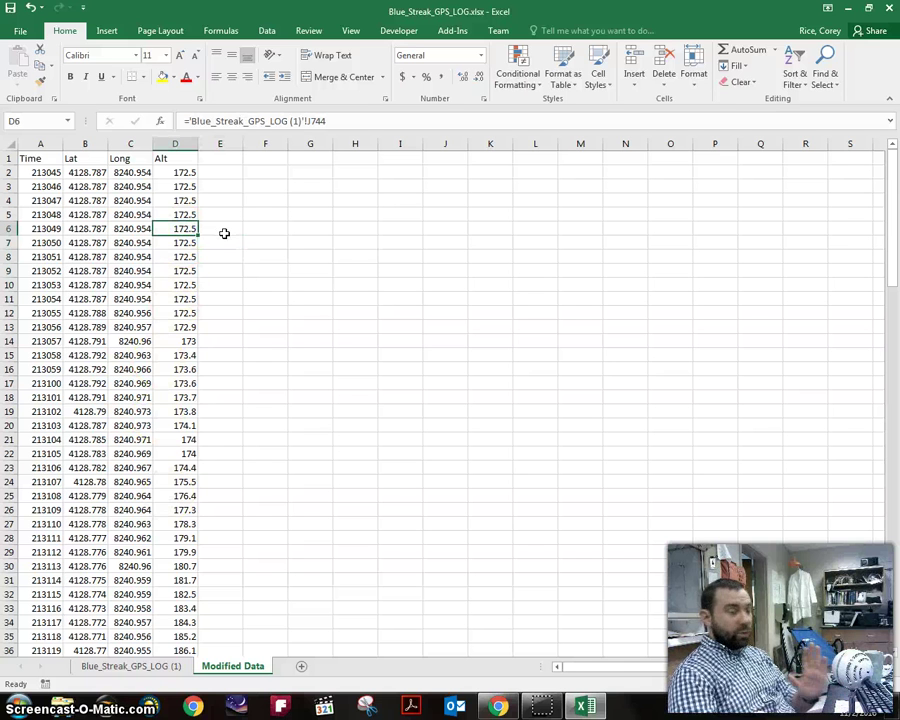
Enter the headers Time (zeroed) in G1 and Lat(degrees) in H1
{"action": "left_click", "coordinate": [260, 172]}
{"action": "left_click", "coordinate": [280, 155]}
{"action": "left_click", "coordinate": [301, 161]}
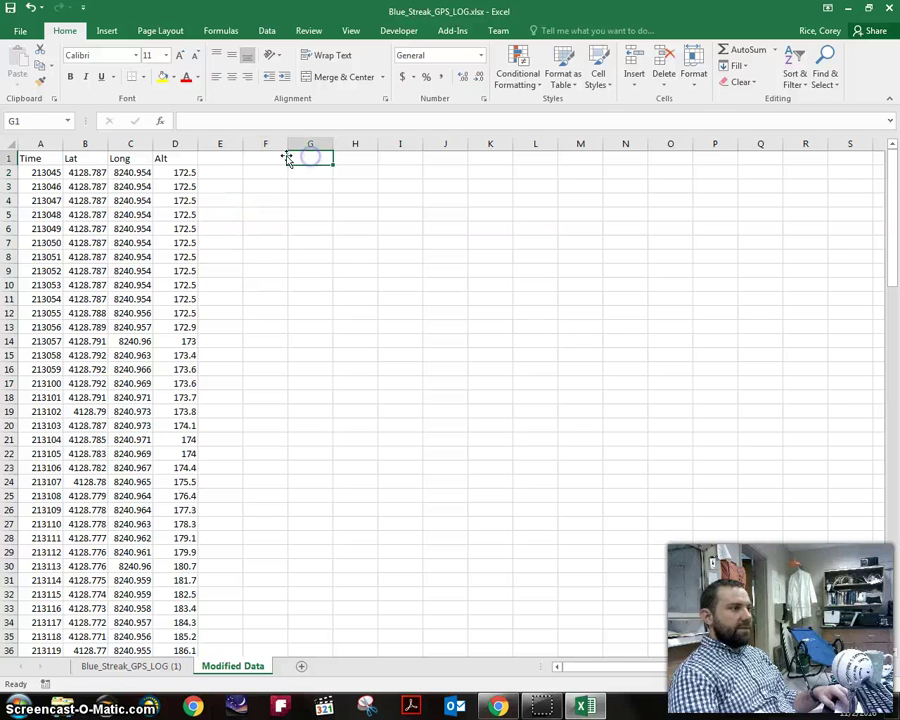
{"action": "left_click", "coordinate": [284, 157]}
{"action": "left_click", "coordinate": [310, 155]}
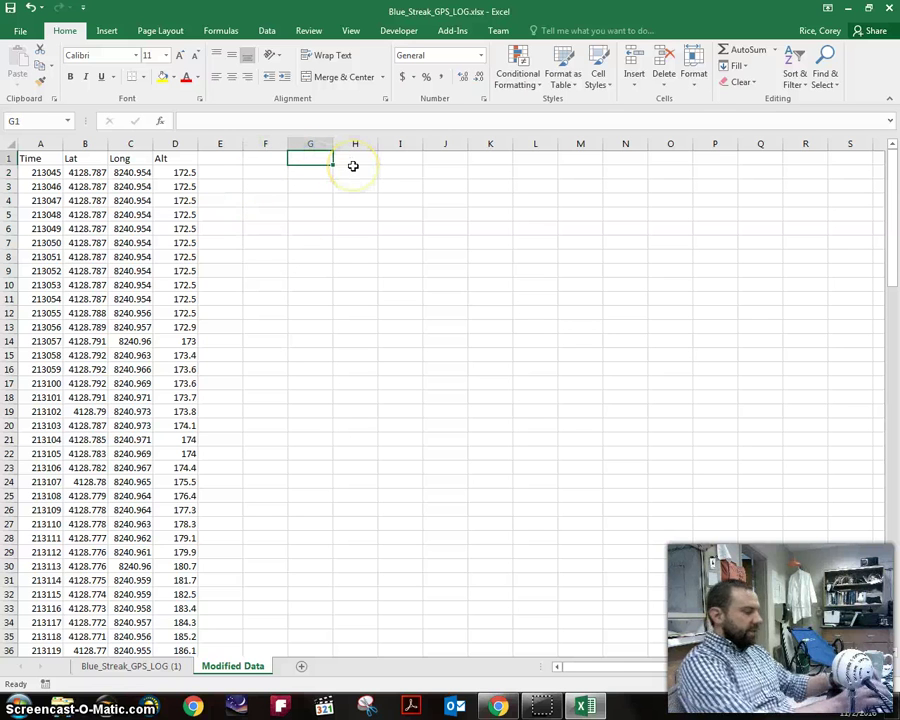
{"action": "type", "text": "Time (zeroed"}
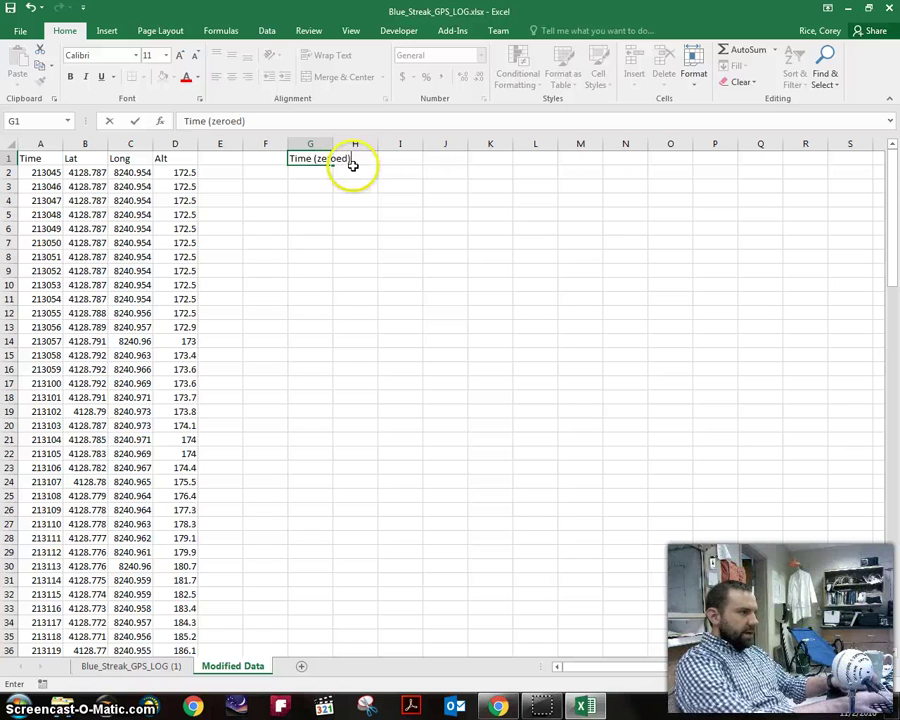
{"action": "left_click", "coordinate": [354, 168]}
{"action": "type", "text": "Lat(degrees"}
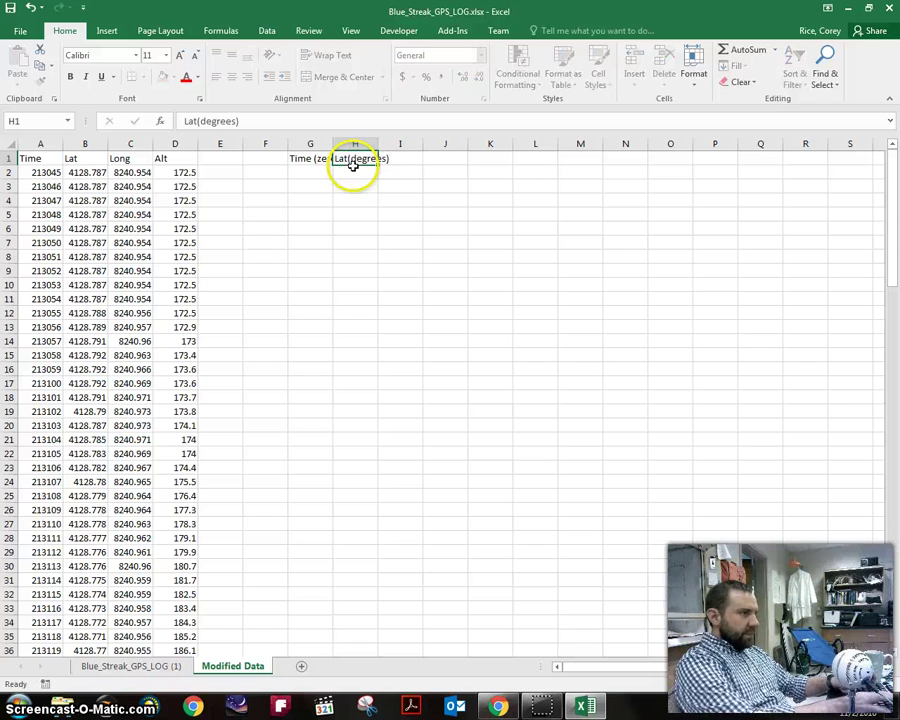
Add the headers Long(degrees) in I1, including its closing parenthesis, and Alt(m) in J1
{"action": "key", "text": "Tab"}
{"action": "type", "text": "Lo"}
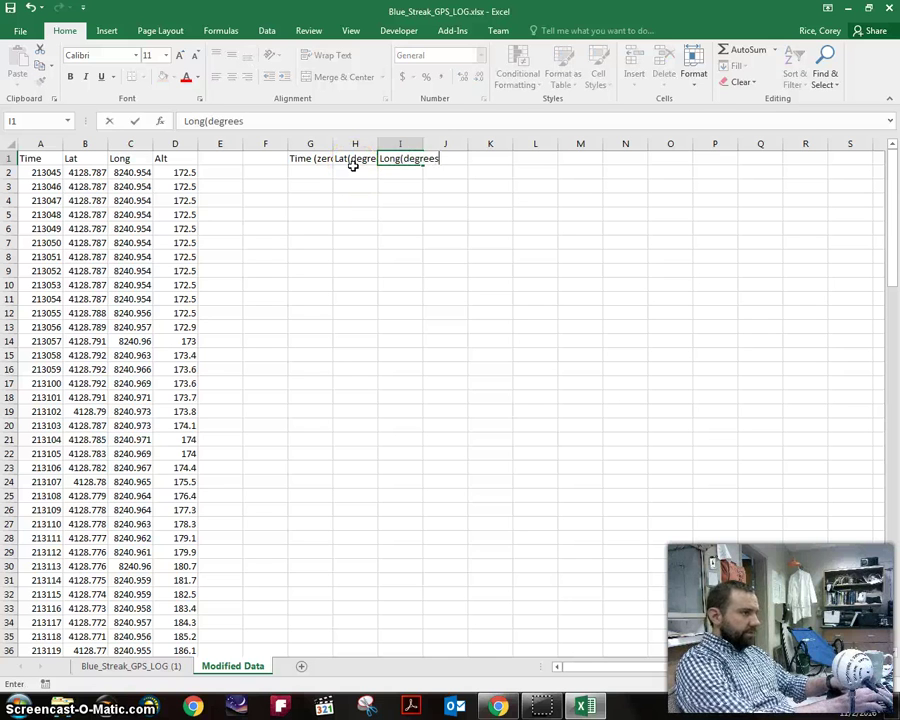
{"action": "key", "text": "Tab"}
{"action": "key", "text": "Left"}
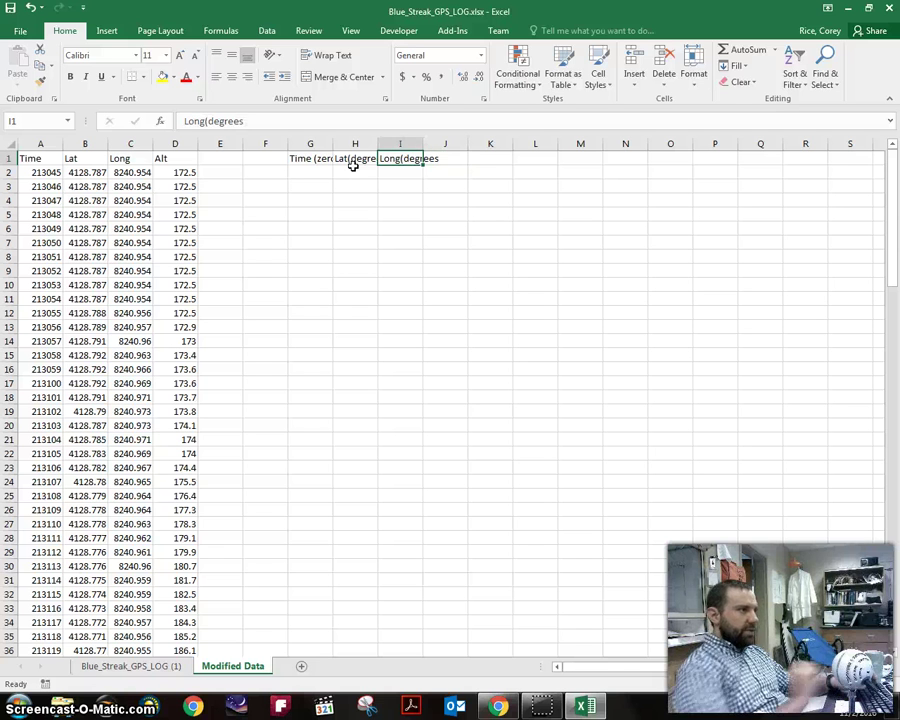
{"action": "left_click", "coordinate": [368, 120]}
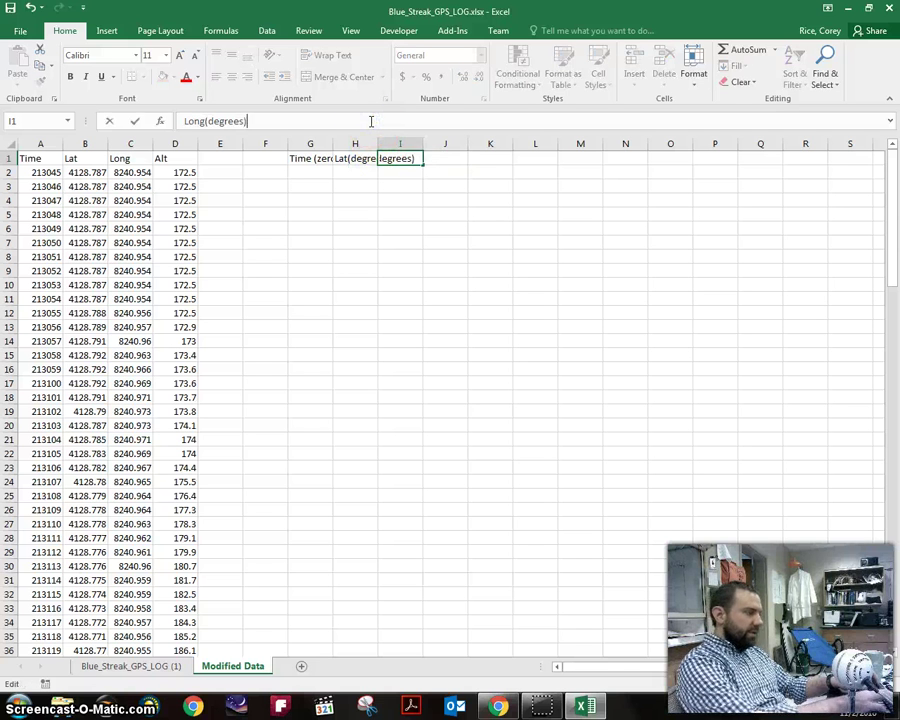
{"action": "type", "text": ")"}
{"action": "key", "text": "Tab"}
{"action": "type", "text": "A"}
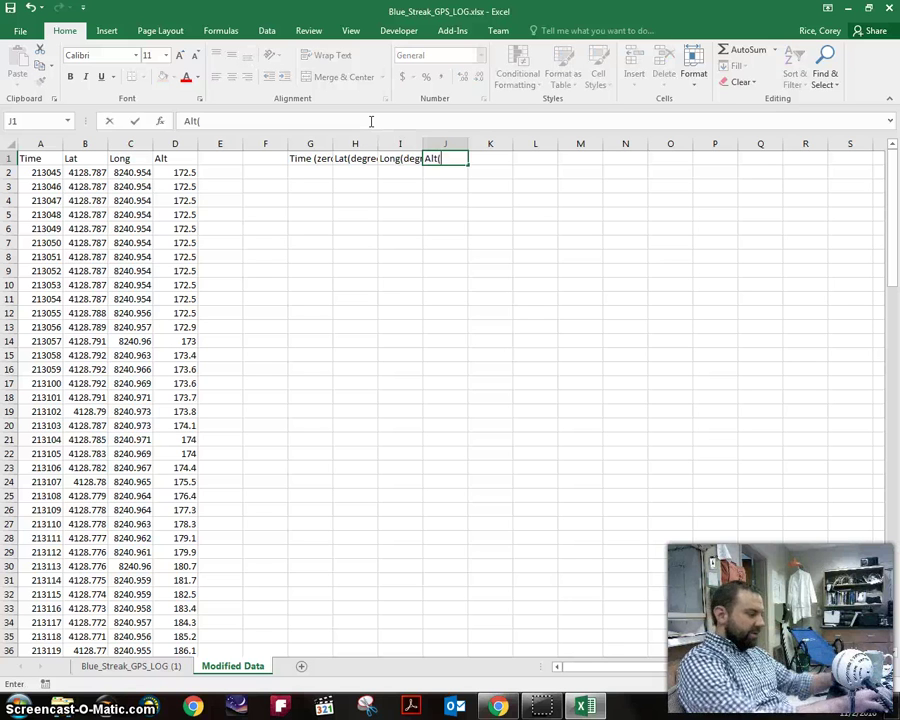
{"action": "key", "text": "Tab"}
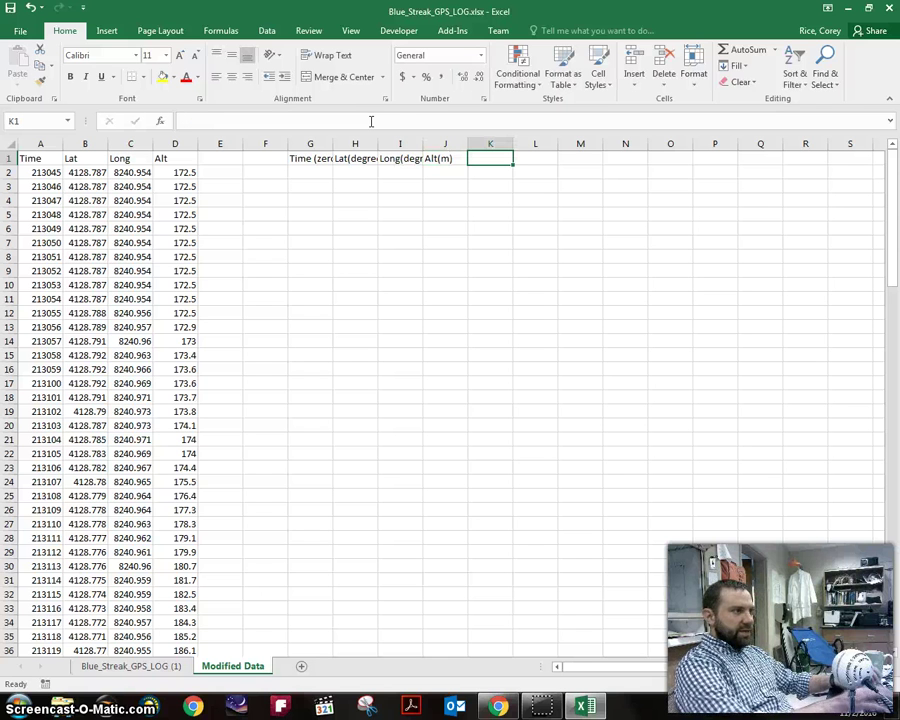
{"action": "key", "text": "Return"}
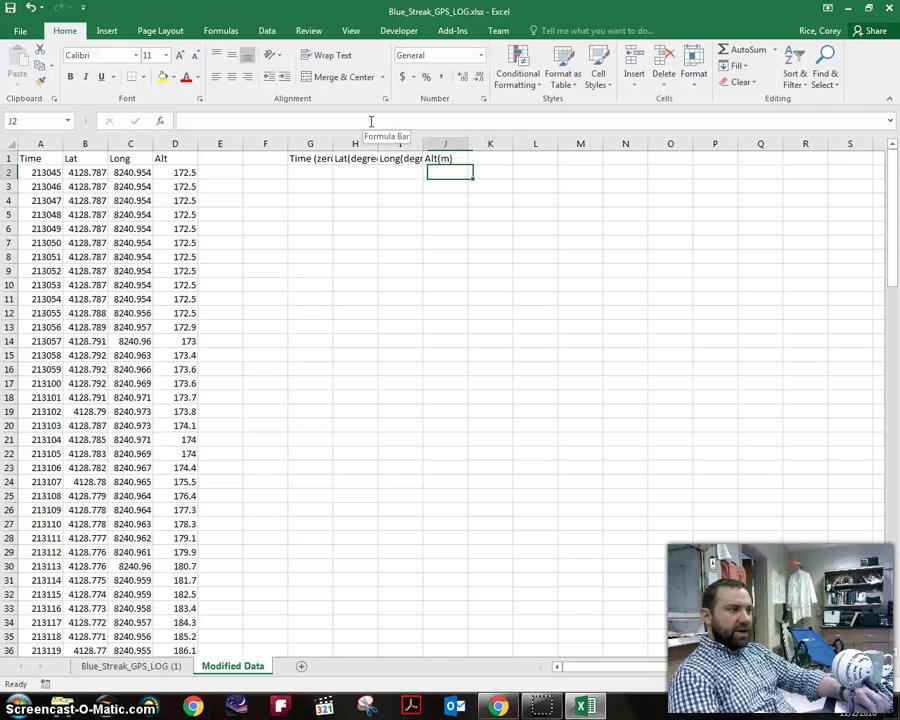
{"action": "key", "text": "Left"}
{"action": "key", "text": "Left"}
{"action": "key", "text": "Left"}
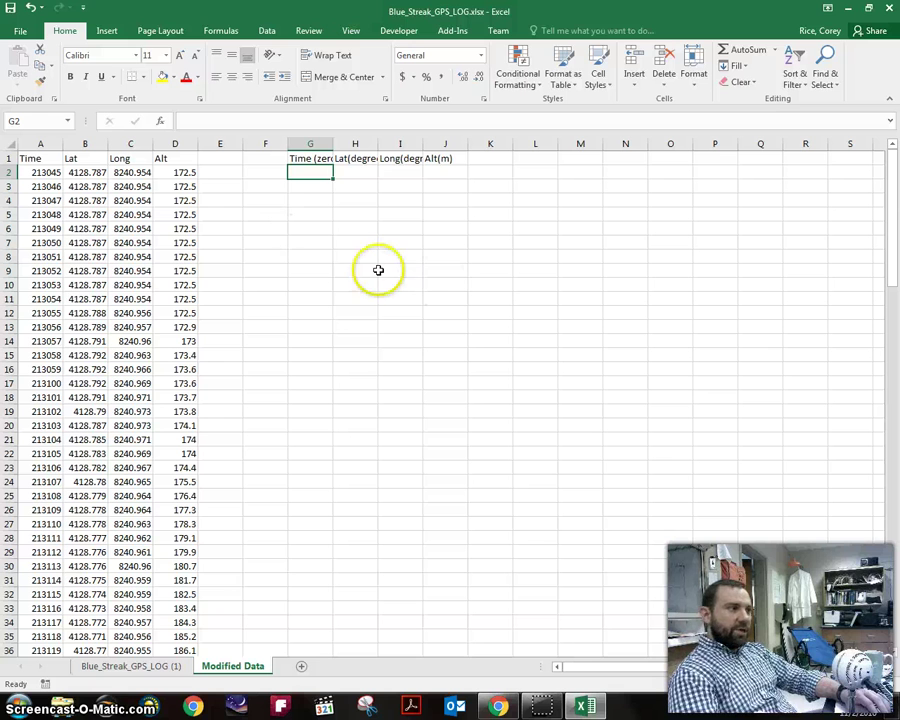
{"action": "left_click", "coordinate": [307, 158]}
{"action": "left_click_drag", "start_coordinate": [307, 158], "coordinate": [418, 158]}
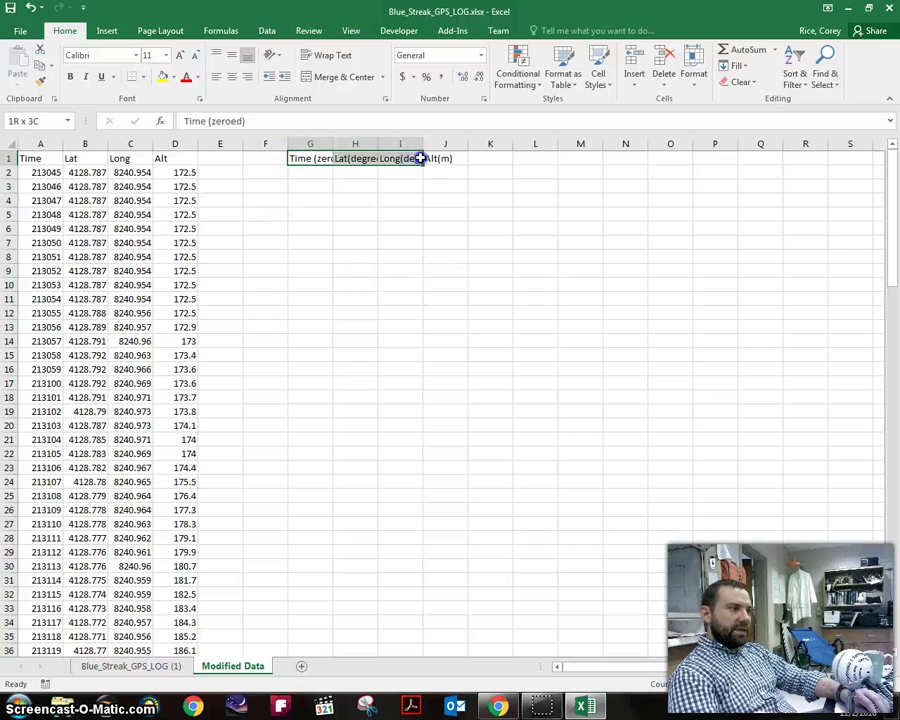
{"action": "left_click_drag", "start_coordinate": [321, 157], "coordinate": [471, 158]}
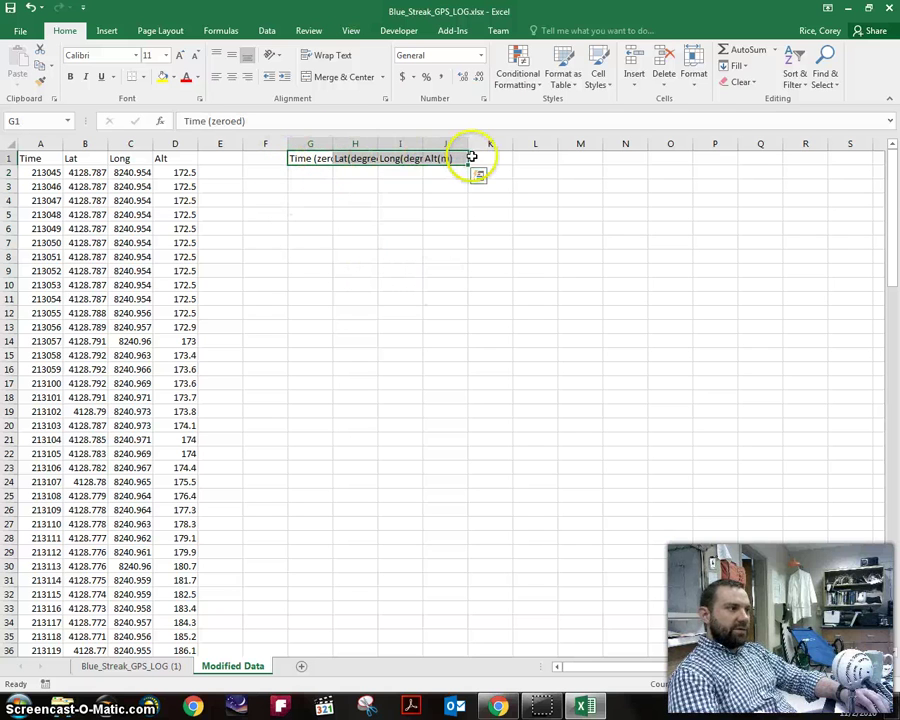
{"action": "left_click", "coordinate": [310, 172]}
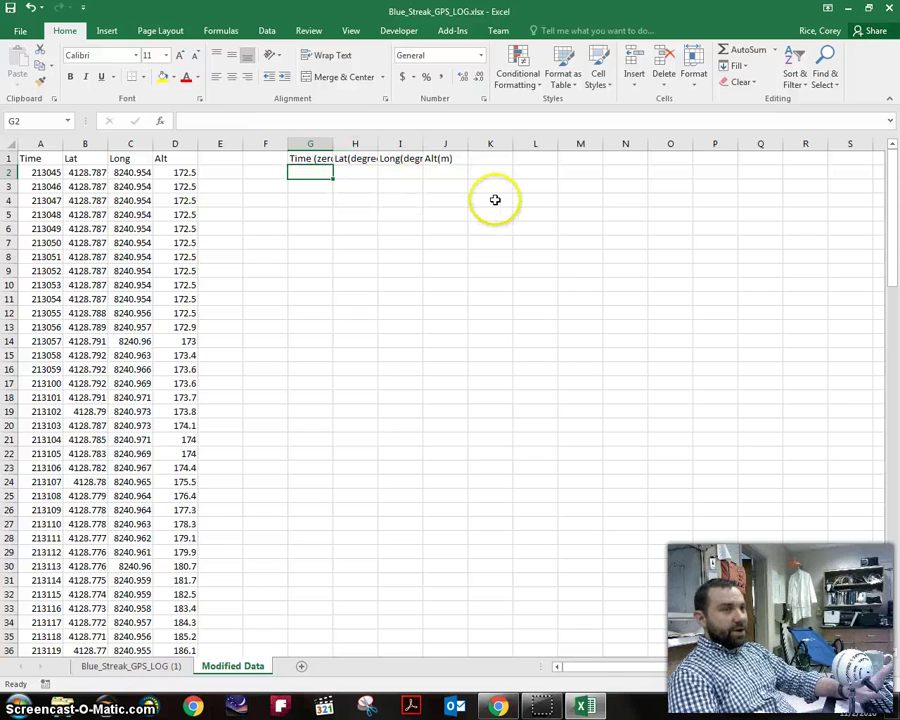
{"action": "left_click", "coordinate": [355, 172]}
Link cell J2 under Alt(m) to the altitude in D2 with the formula =D2
{"action": "left_click", "coordinate": [442, 172]}
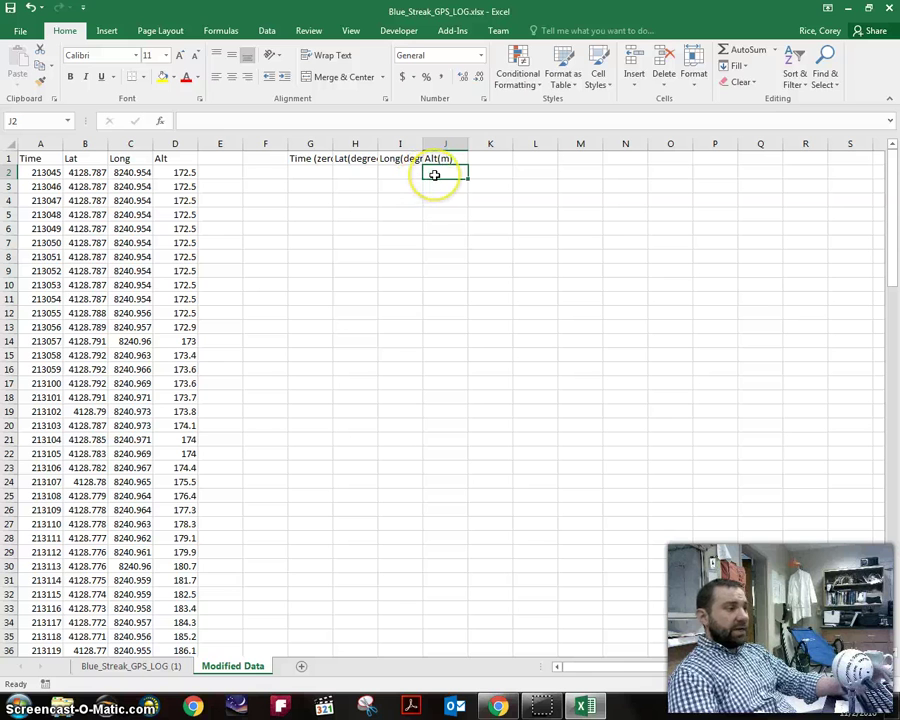
{"action": "left_click", "coordinate": [447, 174]}
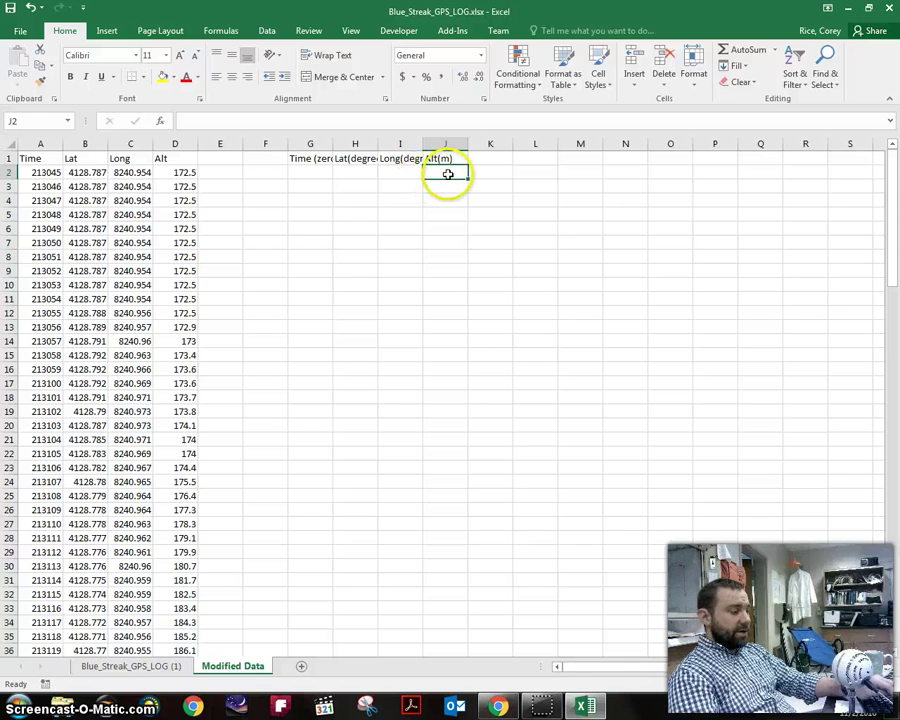
{"action": "type", "text": "="}
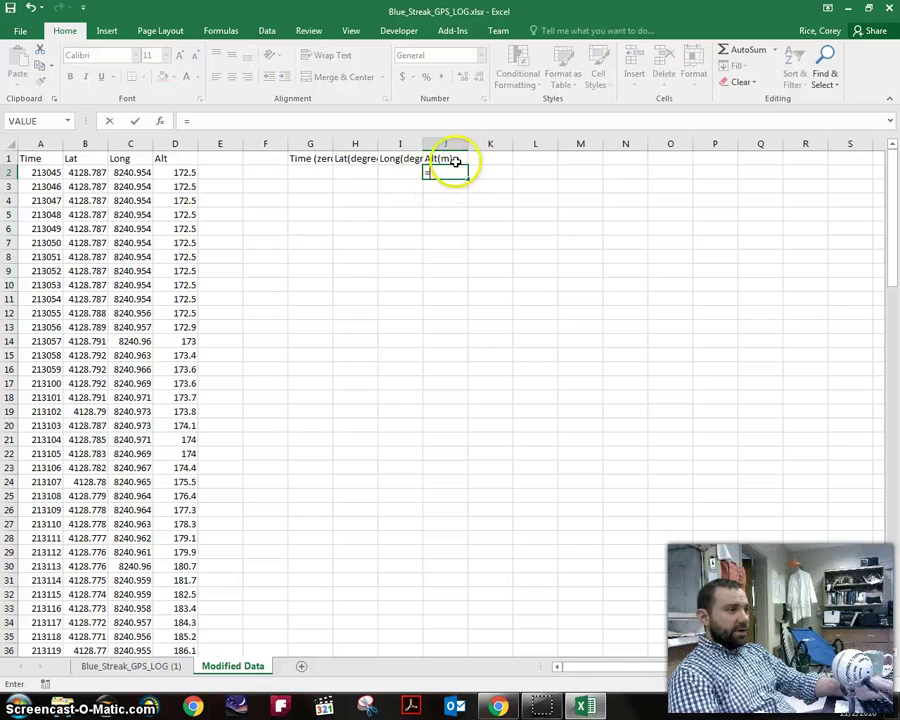
{"action": "left_click", "coordinate": [168, 173]}
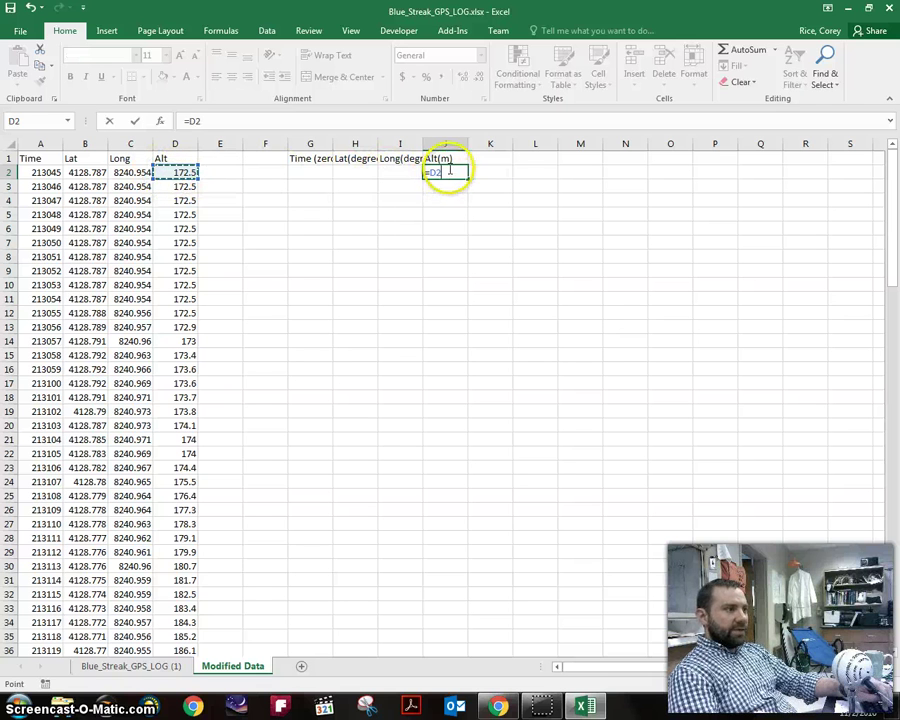
{"action": "key", "text": "Return"}
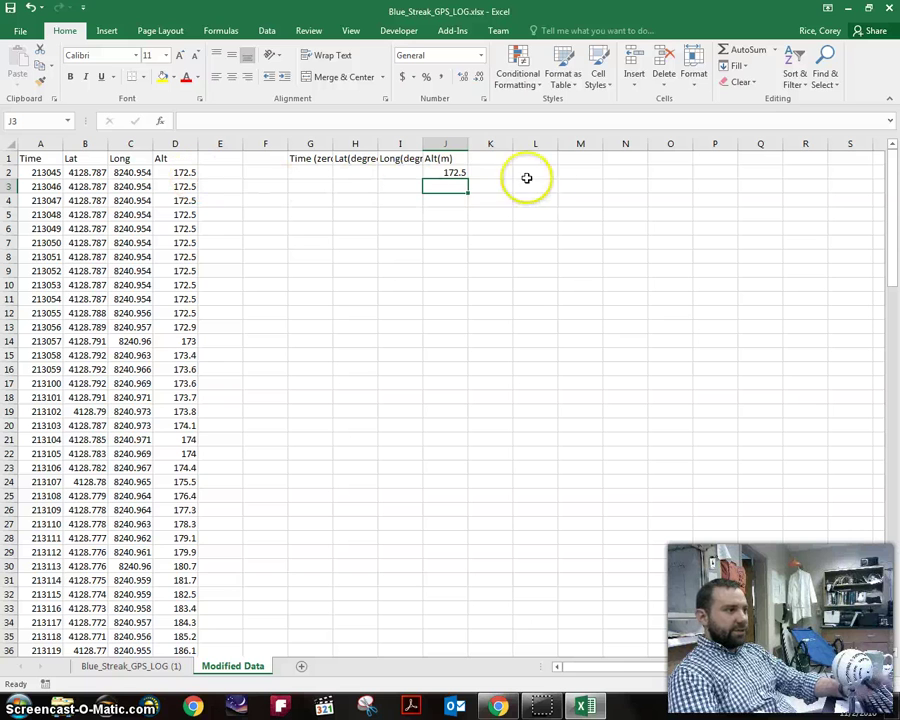
Fill the Alt(m) formula from J2 down to row 130
{"action": "left_click", "coordinate": [440, 174]}
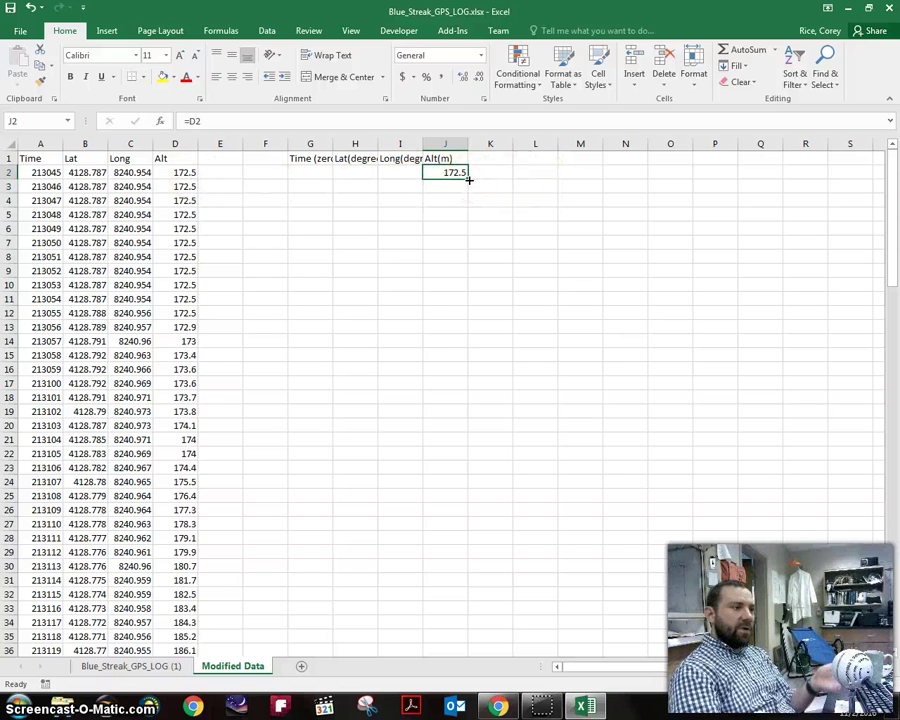
{"action": "left_click_drag", "start_coordinate": [468, 179], "coordinate": [476, 613]}
{"action": "scroll", "coordinate": [456, 461], "scroll_direction": "up", "scroll_amount": 4}
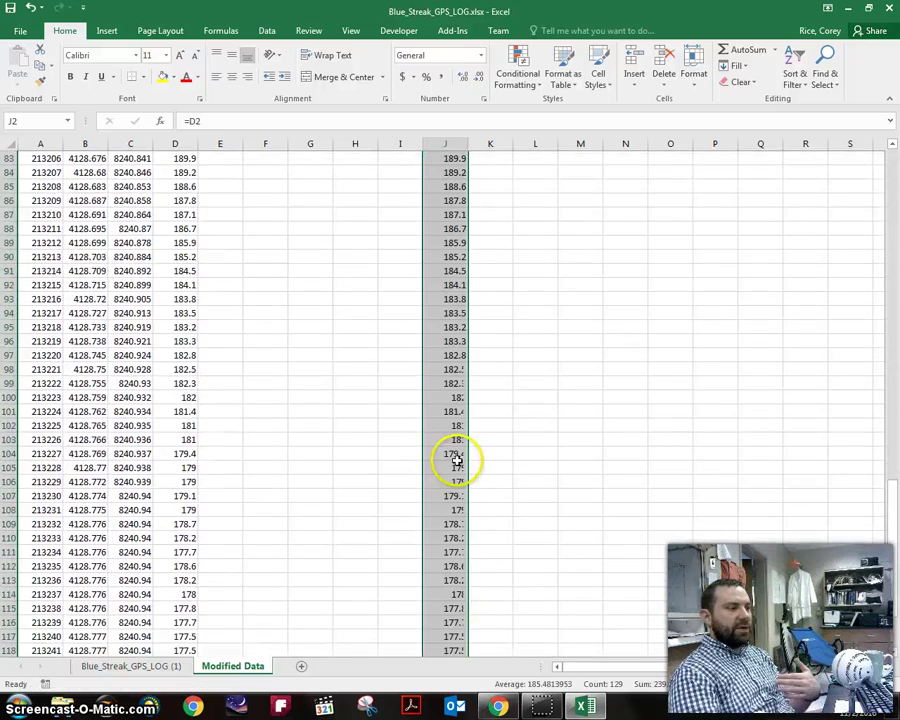
{"action": "scroll", "coordinate": [456, 461], "scroll_direction": "up", "scroll_amount": 20}
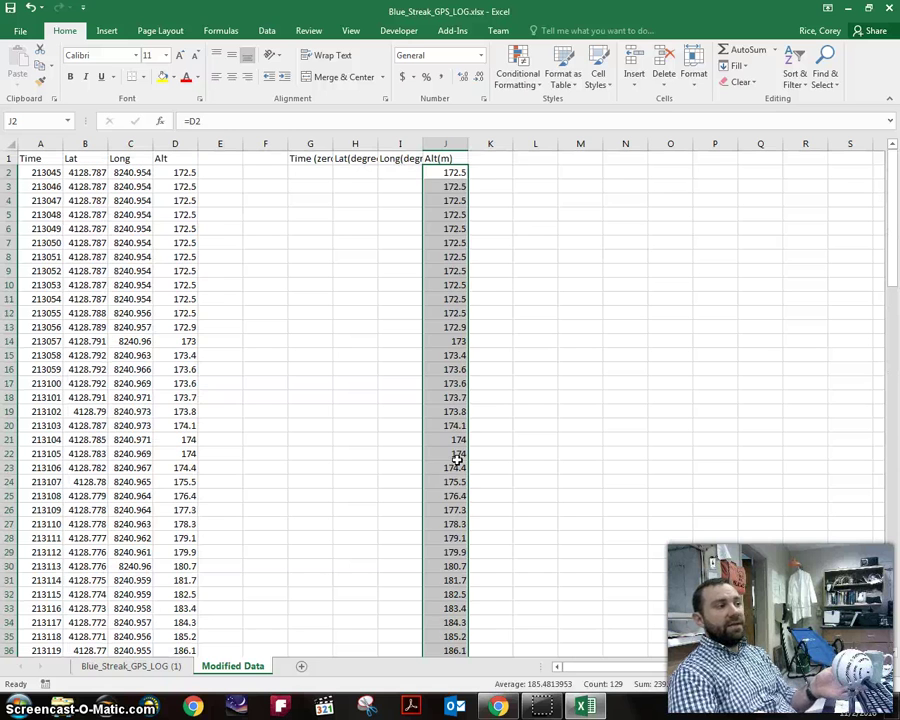
{"action": "left_click", "coordinate": [500, 173]}
Extract the two degree digits of the latitude into H2 with the formula =LEFT(B2,2)
{"action": "left_click", "coordinate": [396, 171]}
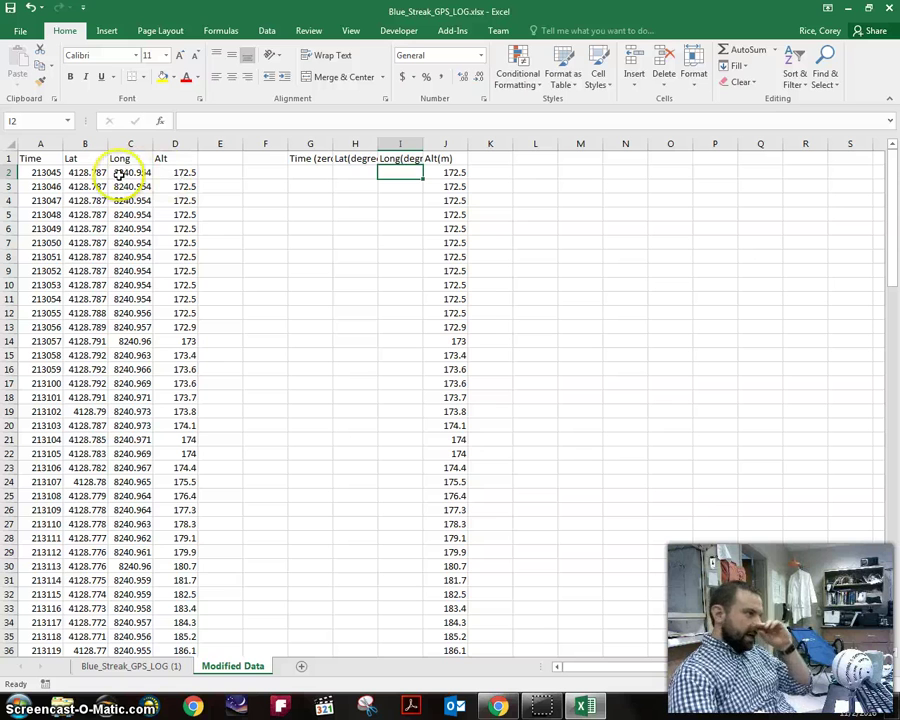
{"action": "left_click", "coordinate": [127, 172]}
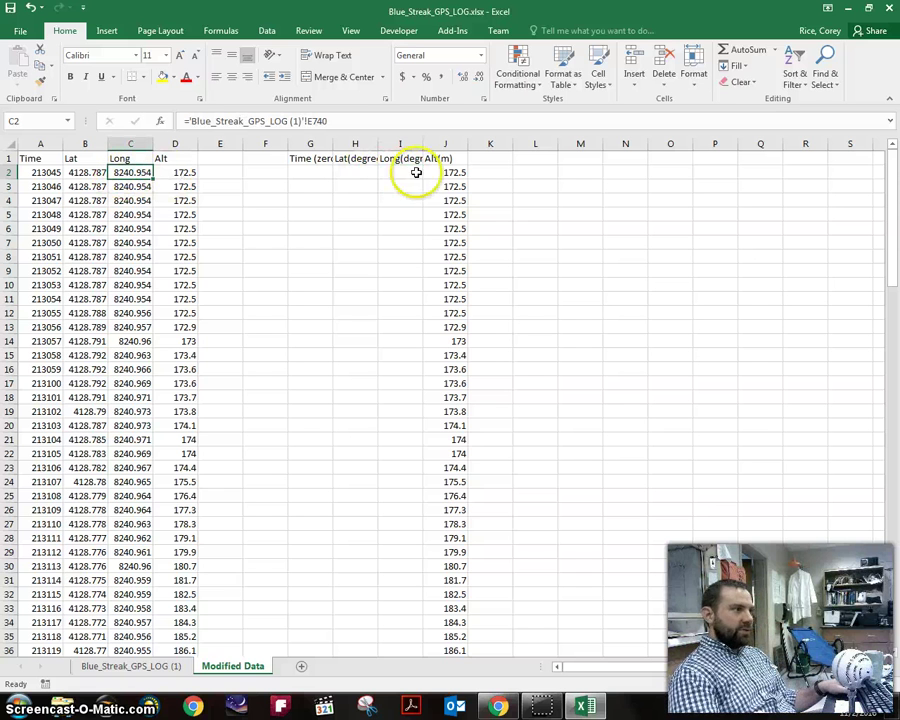
{"action": "left_click", "coordinate": [354, 172]}
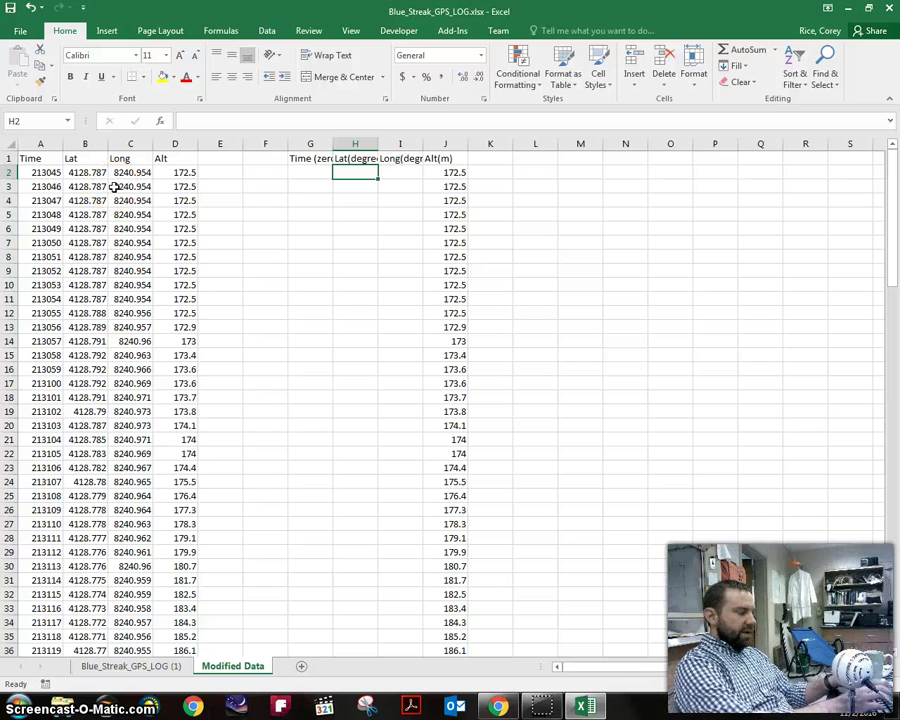
{"action": "type", "text": "="}
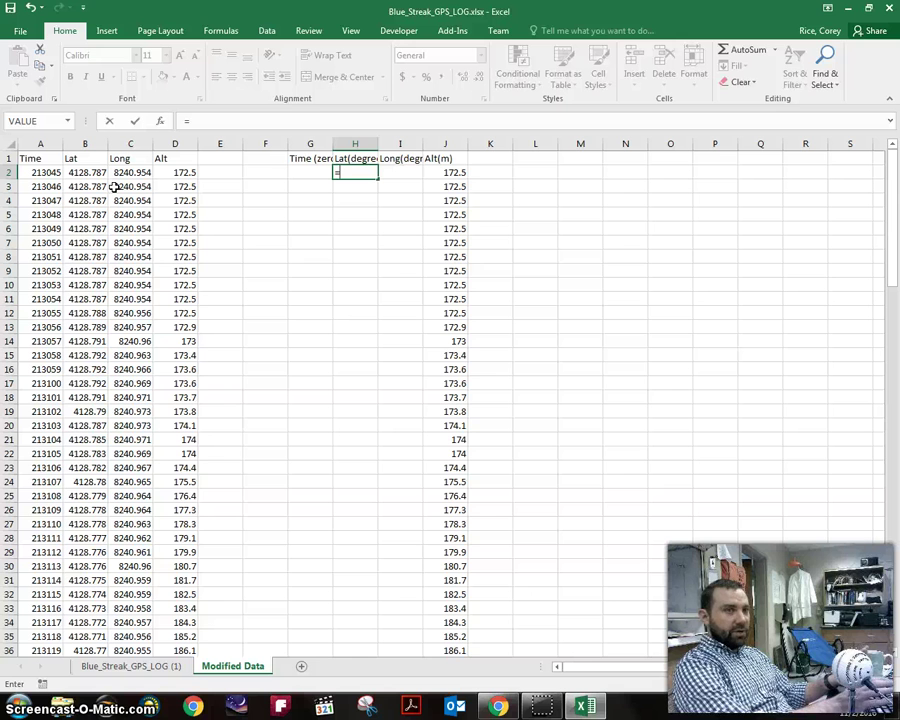
{"action": "type", "text": "le"}
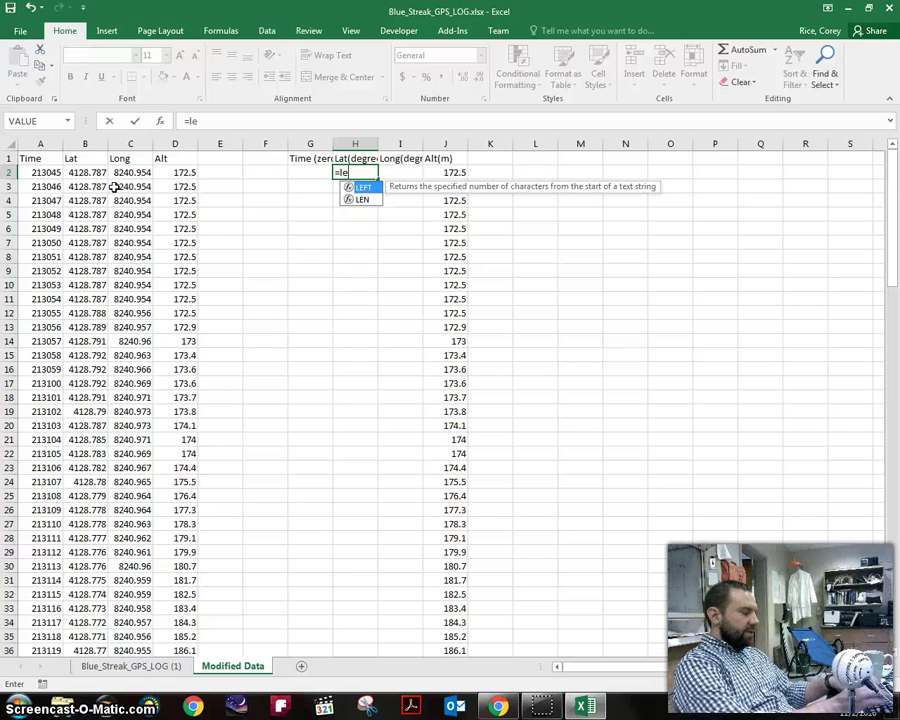
{"action": "type", "text": "ft("}
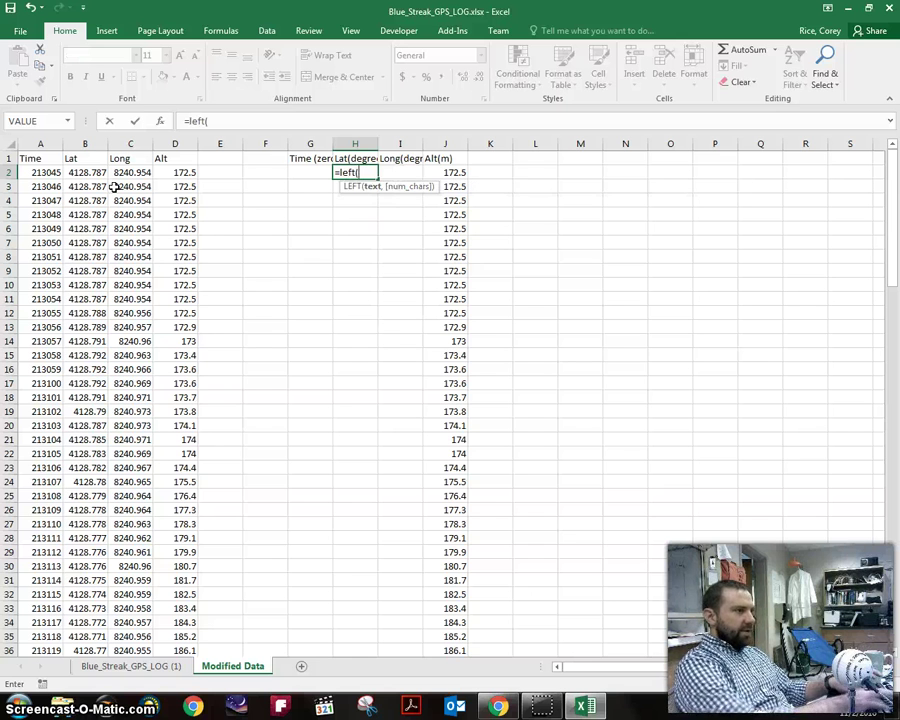
{"action": "left_click", "coordinate": [88, 173]}
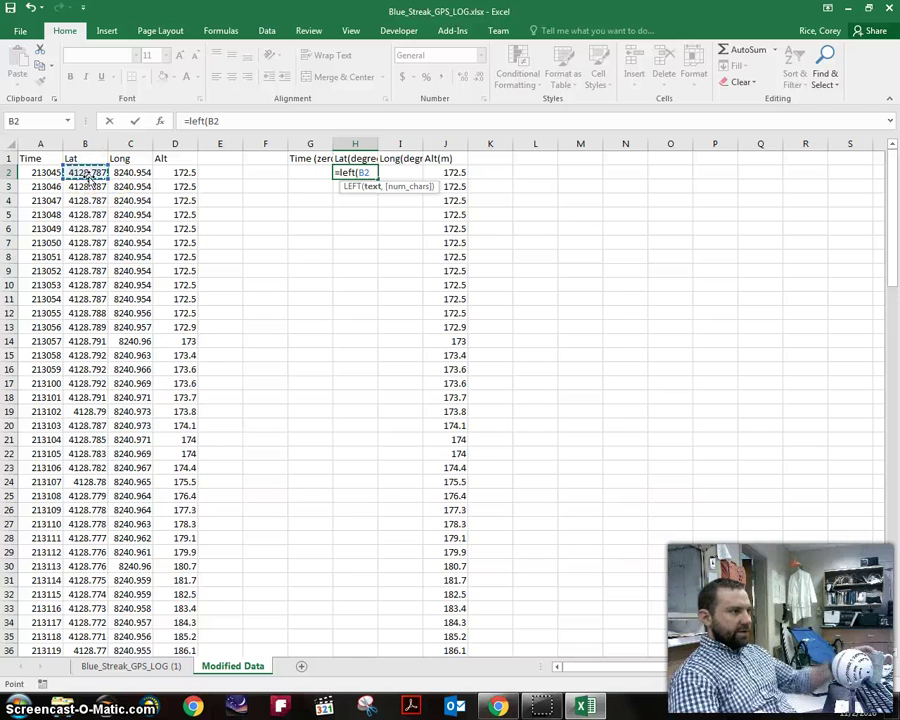
{"action": "type", "text": ","}
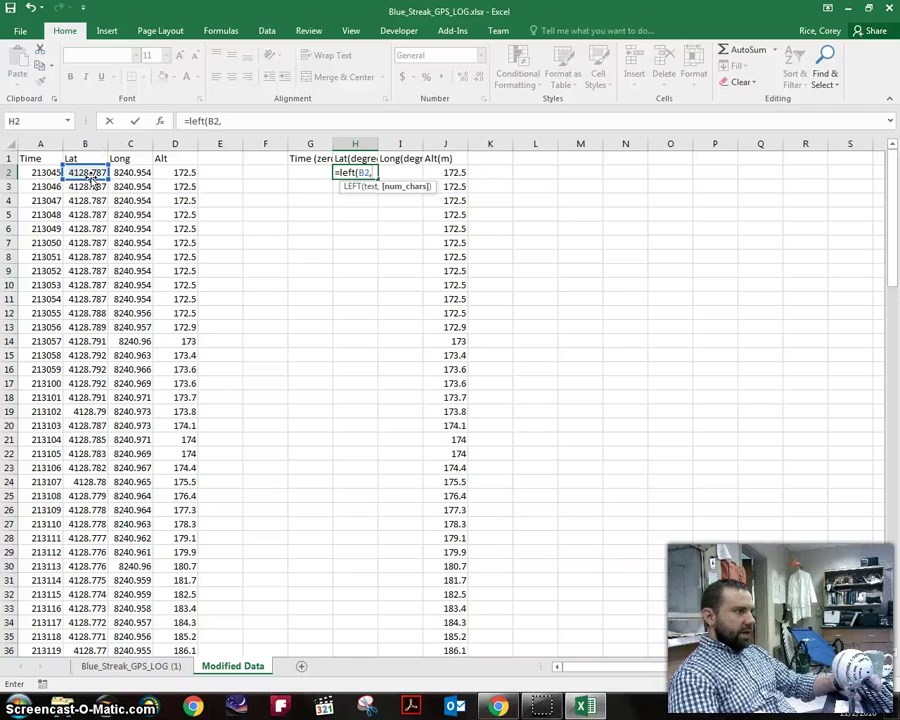
{"action": "type", "text": "2"}
{"action": "key", "text": "Return"}
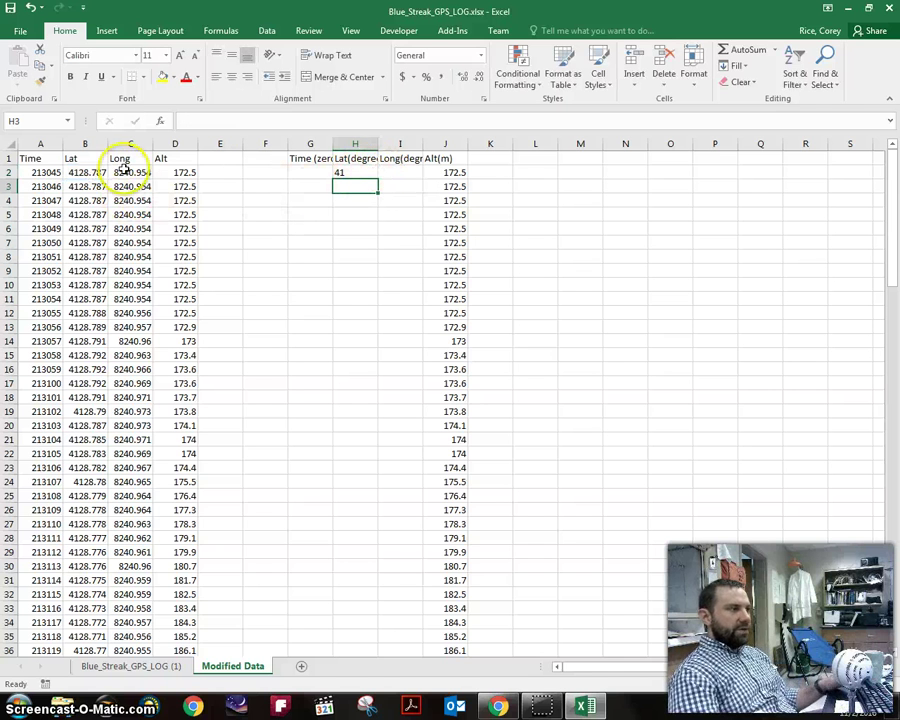
Extend the Lat(degrees) formula in H2 to add the minutes portion, making it =LEFT(B2,2)+MID(B2,3,12)
{"action": "left_click", "coordinate": [355, 173]}
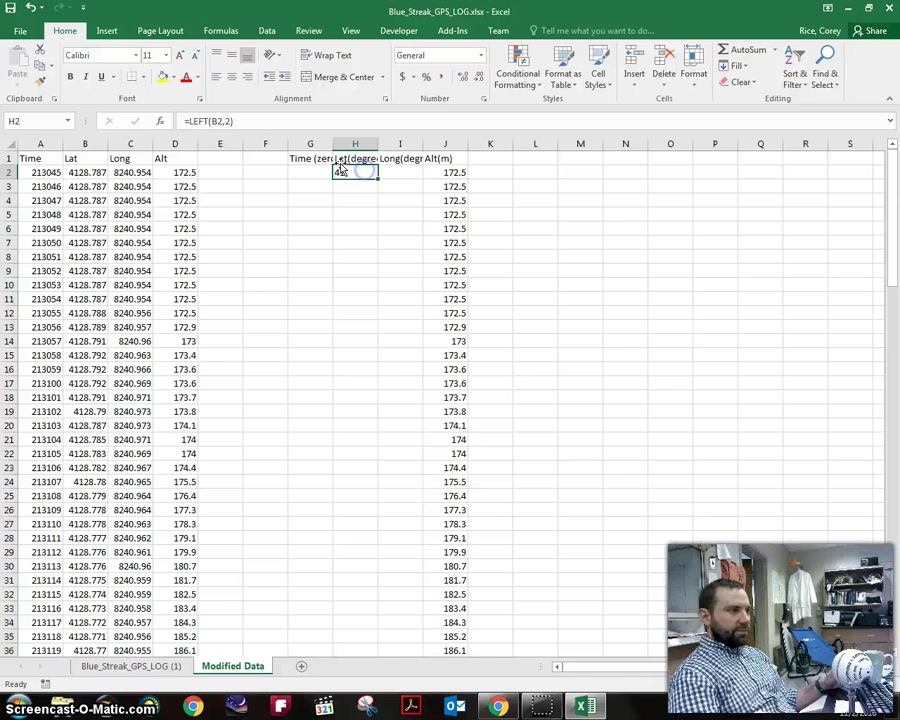
{"action": "left_click", "coordinate": [268, 120]}
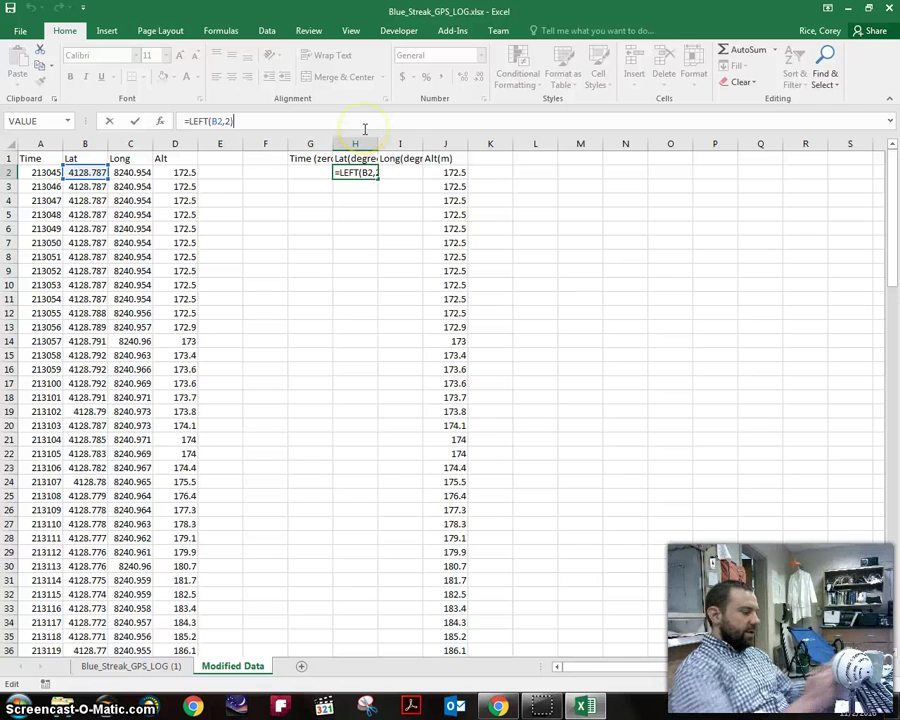
{"action": "type", "text": "+"}
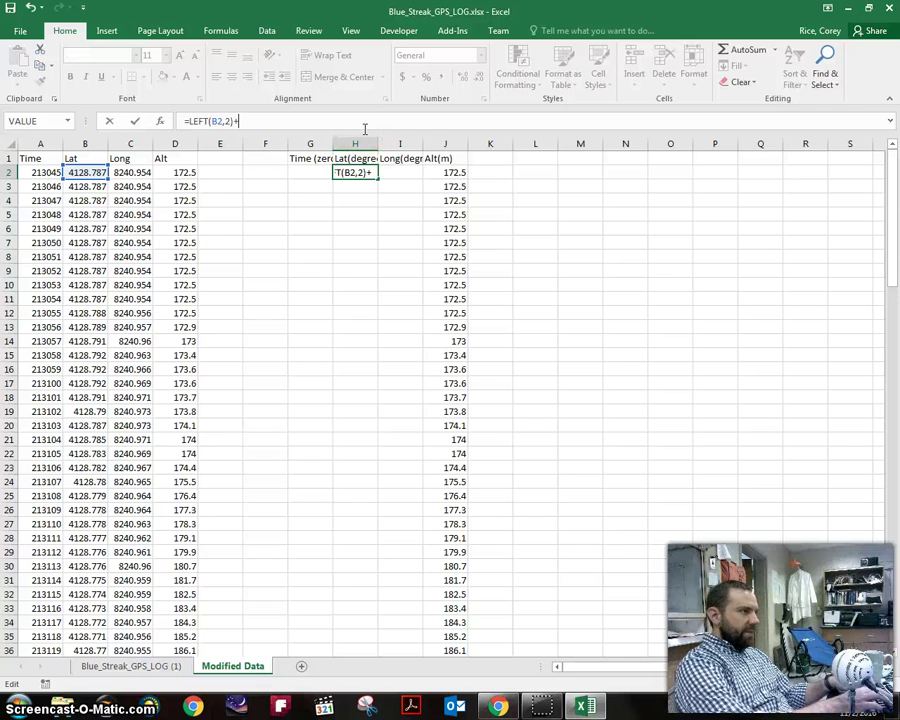
{"action": "type", "text": "mid("}
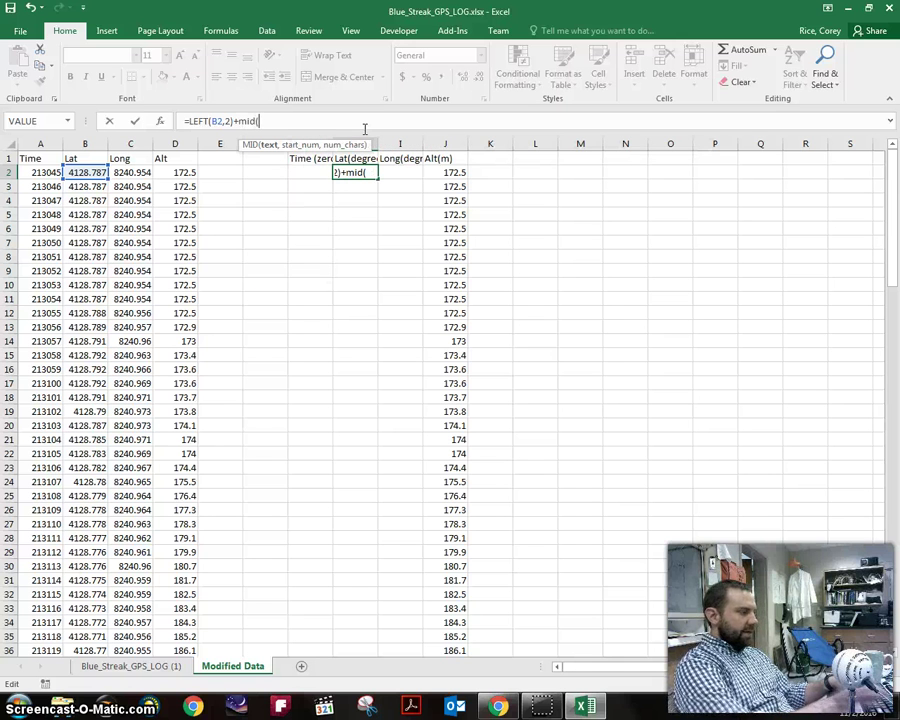
{"action": "left_click", "coordinate": [88, 172]}
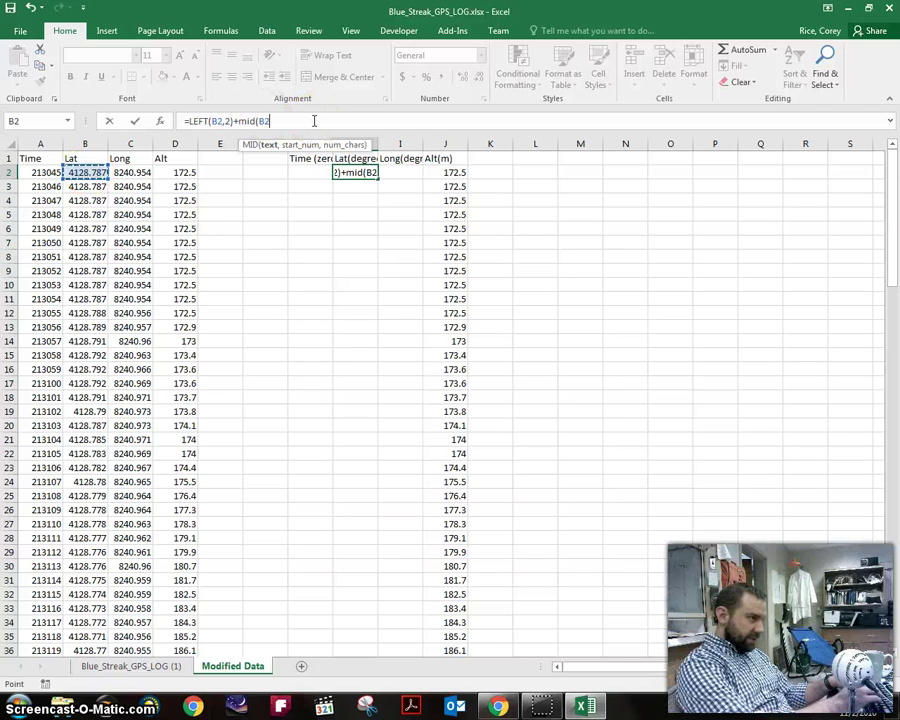
{"action": "type", "text": ","}
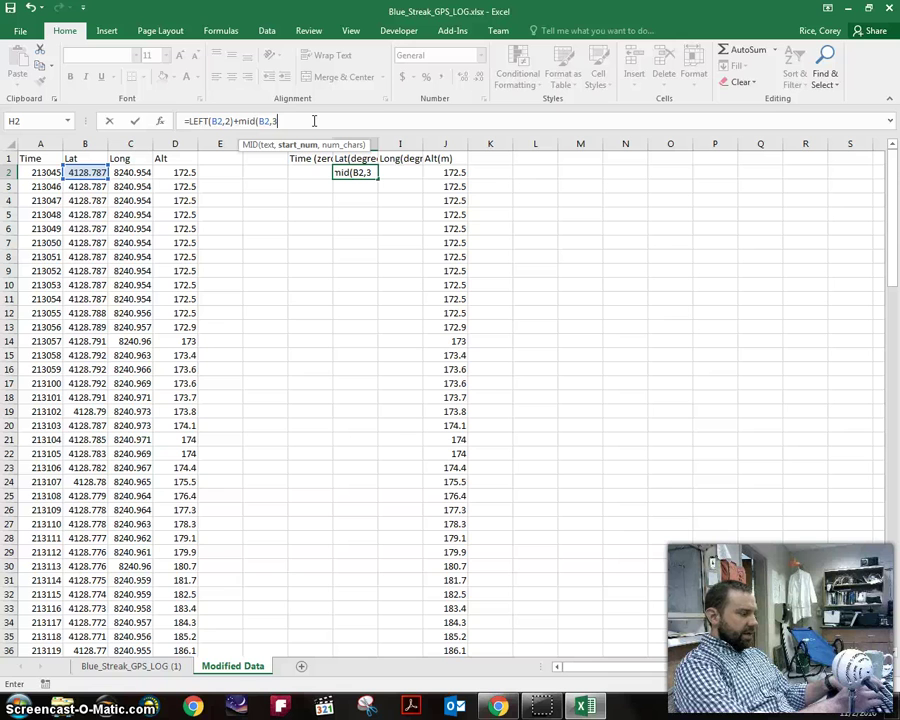
{"action": "type", "text": "3,12"}
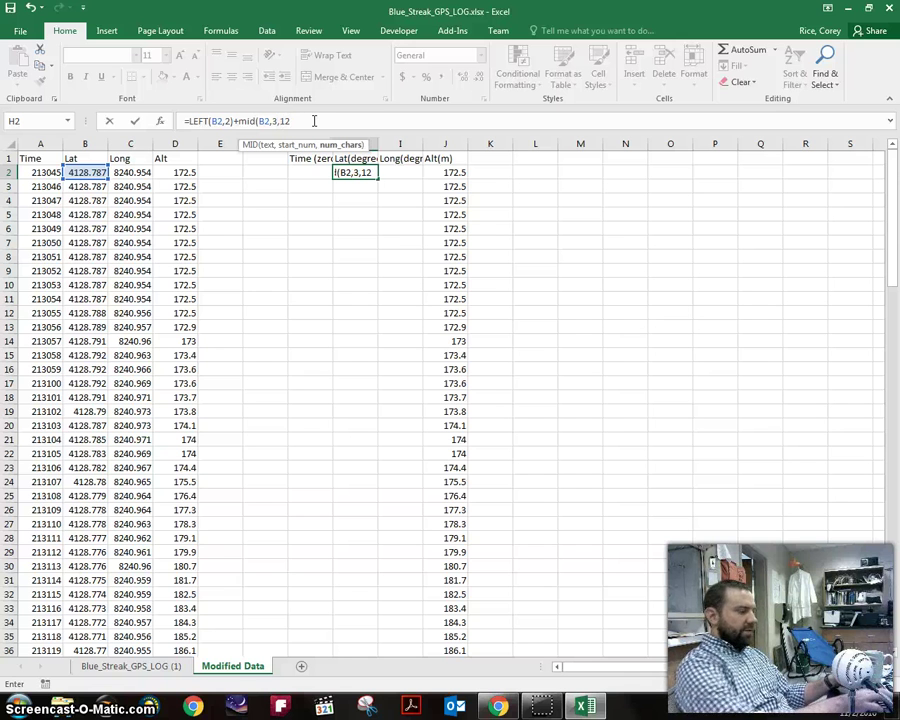
{"action": "key", "text": "Return"}
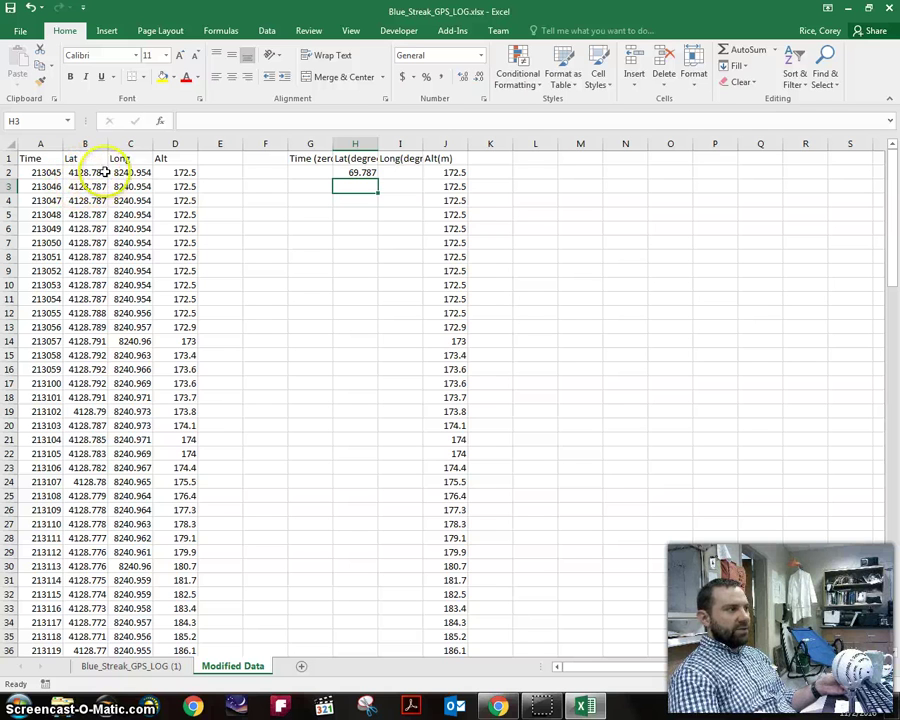
Divide the minutes term in H2 by 60 inside parentheses, making the formula =LEFT(B2,2)+(MID(B2,3,12)/60)
{"action": "left_click", "coordinate": [344, 173]}
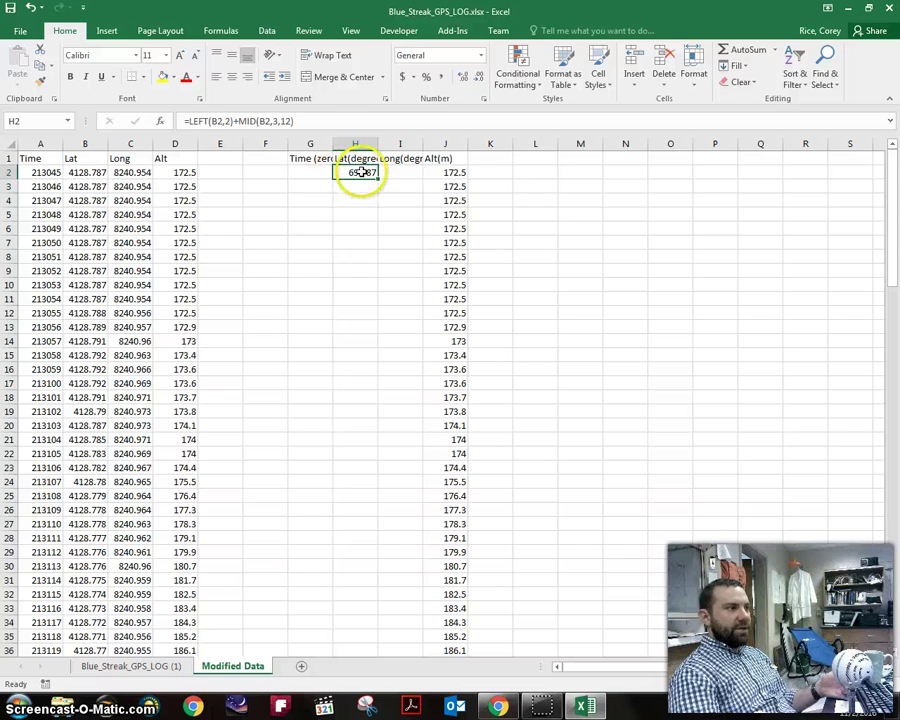
{"action": "left_click", "coordinate": [310, 118]}
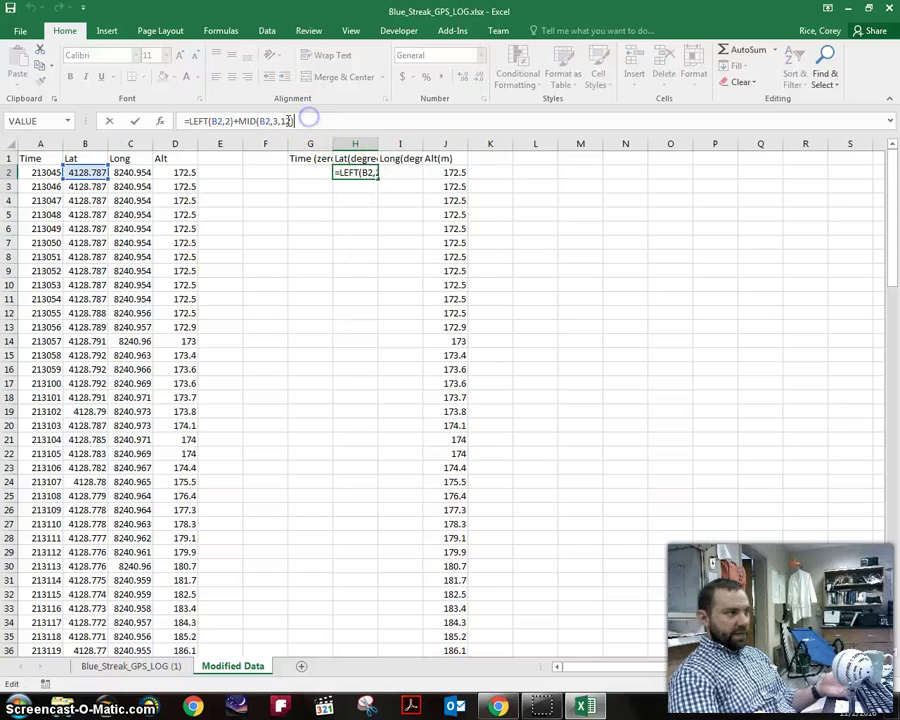
{"action": "left_click", "coordinate": [233, 121]}
{"action": "left_click_drag", "start_coordinate": [233, 121], "coordinate": [305, 121]}
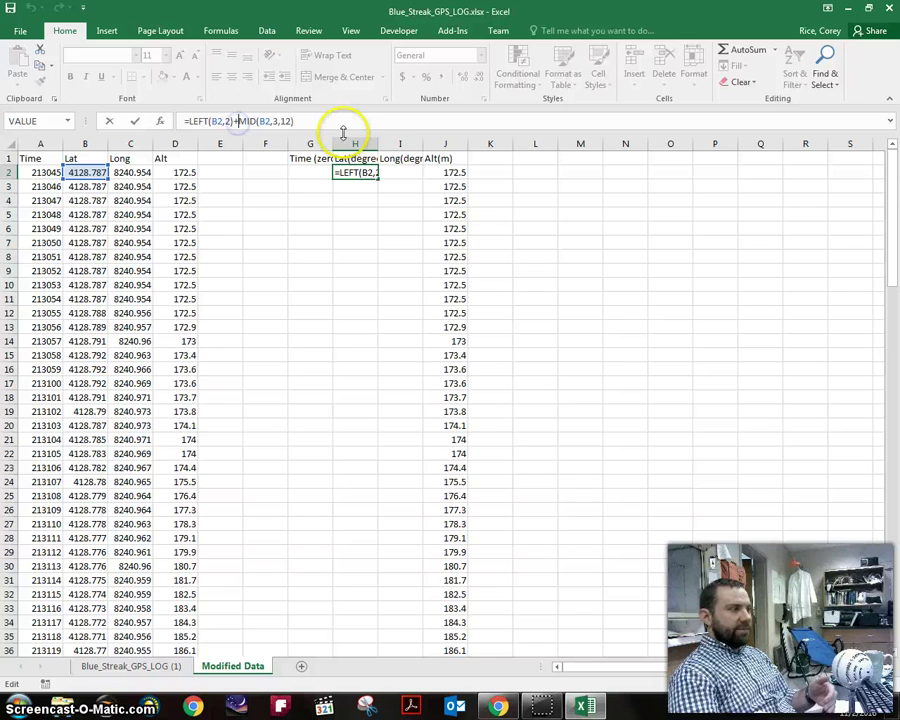
{"action": "type", "text": "("}
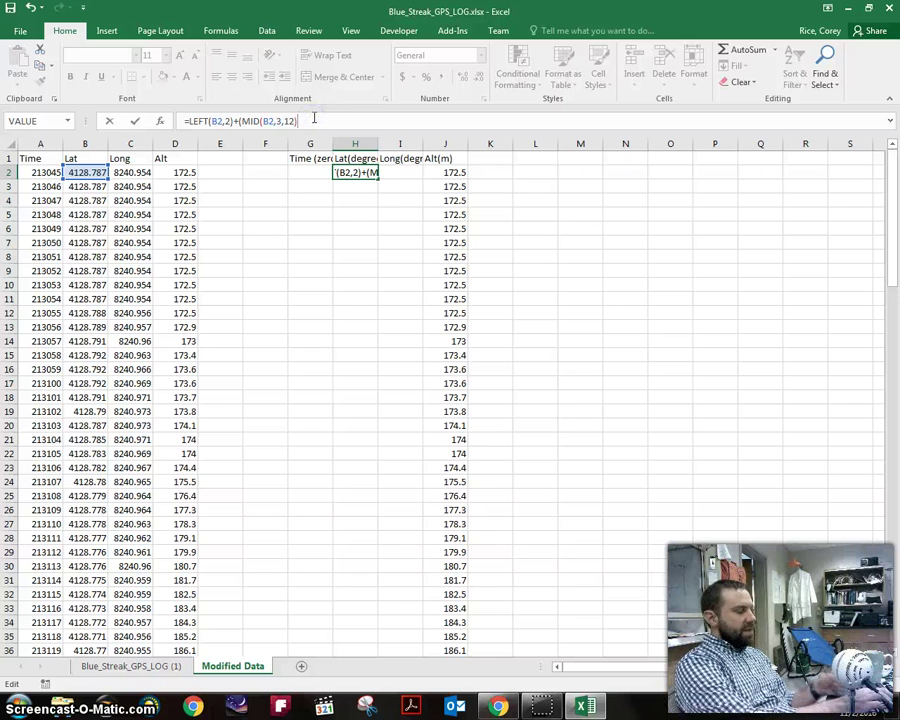
{"action": "type", "text": "/60"}
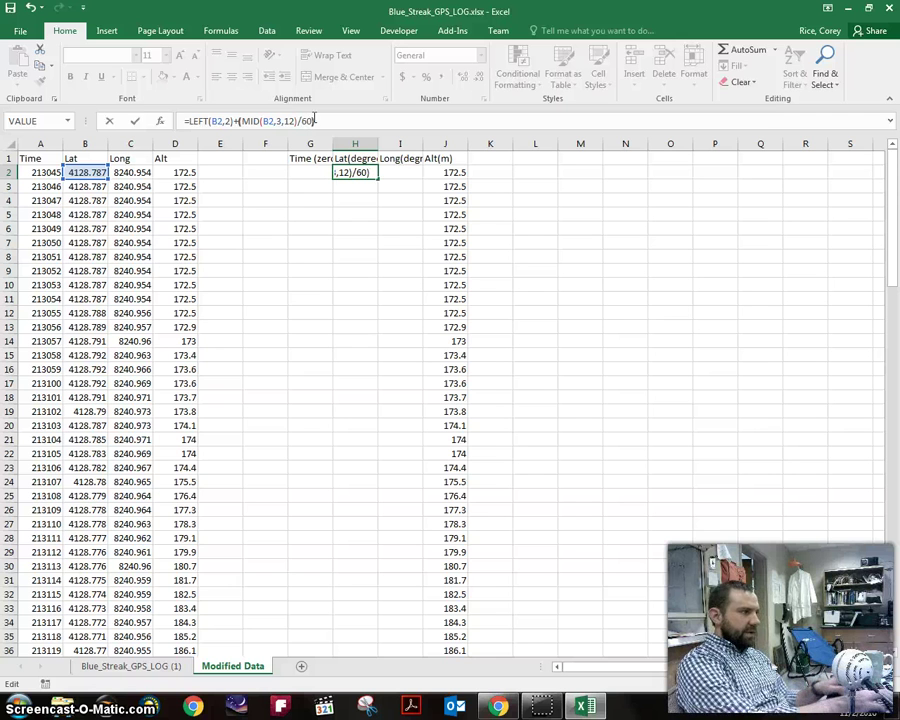
{"action": "key", "text": "Return"}
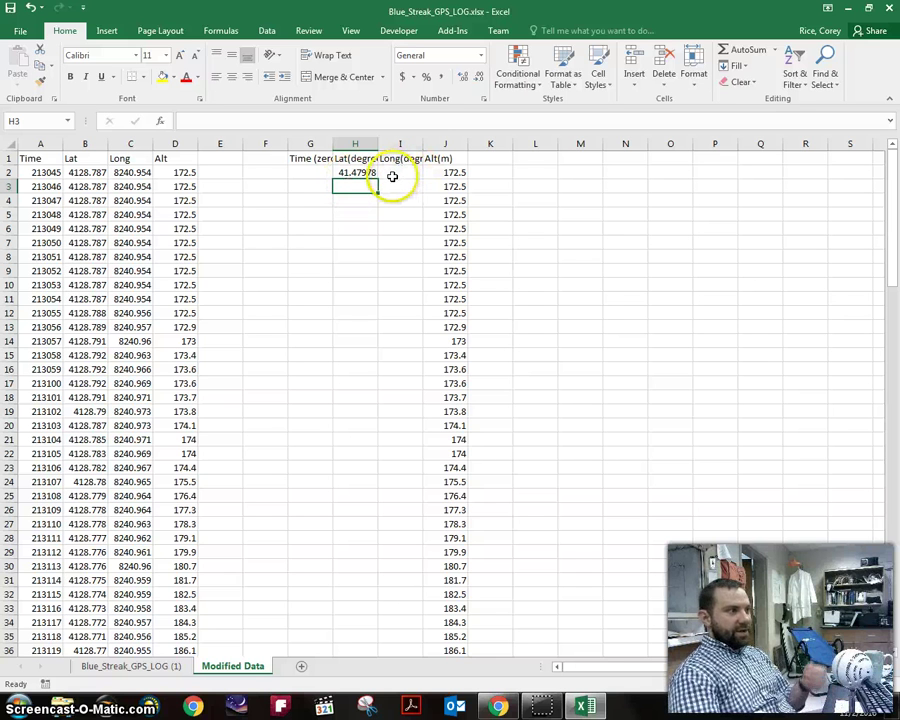
Widen the Lat(degrees) column to show more decimals of H2, and undo the width change
{"action": "left_click", "coordinate": [362, 172]}
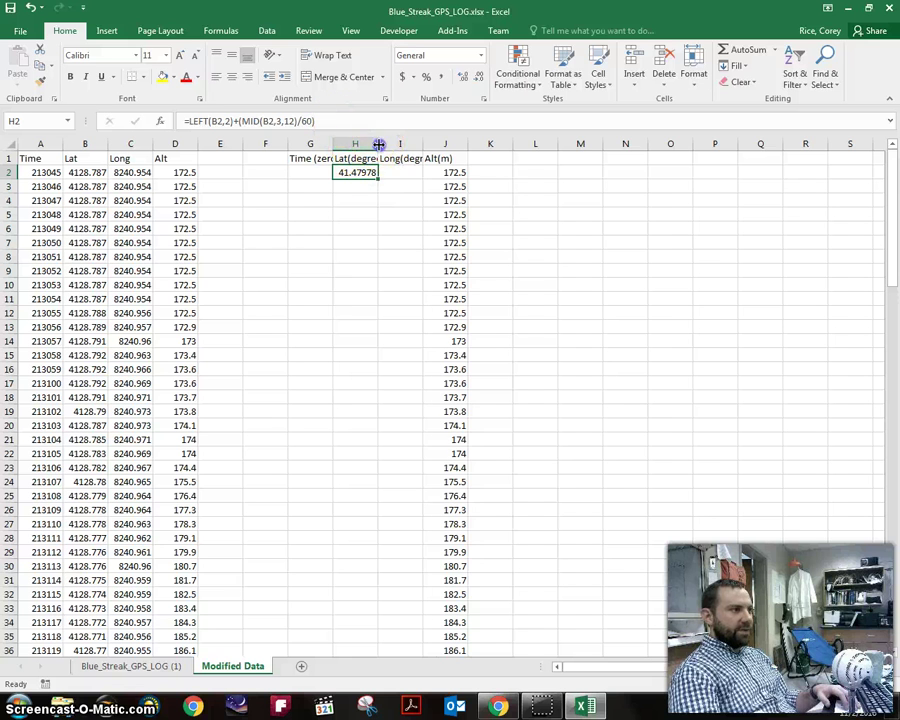
{"action": "left_click_drag", "start_coordinate": [376, 144], "coordinate": [440, 145]}
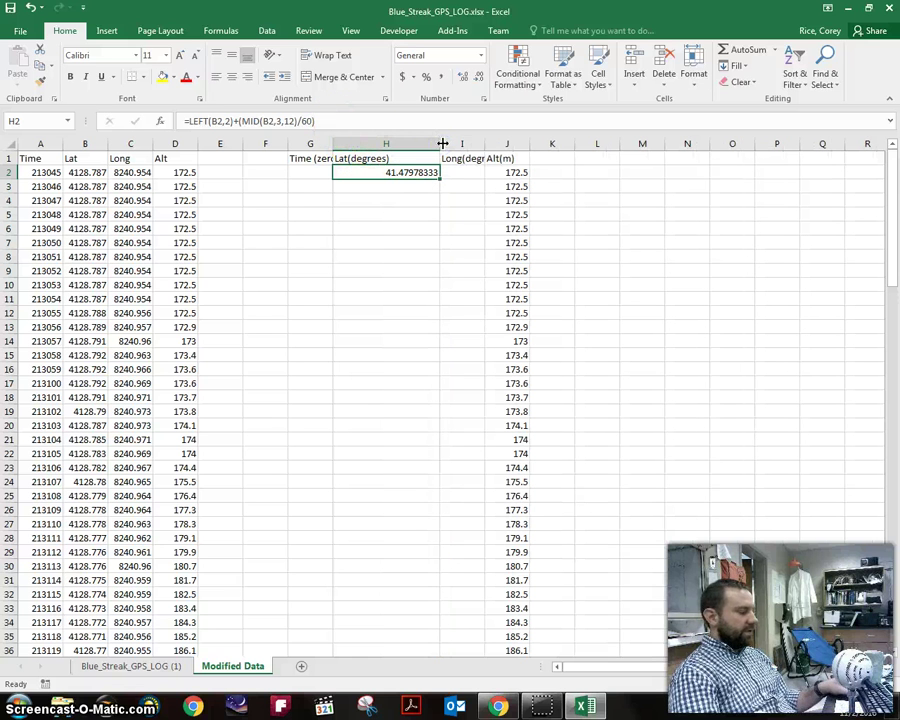
{"action": "key", "text": "ctrl+z"}
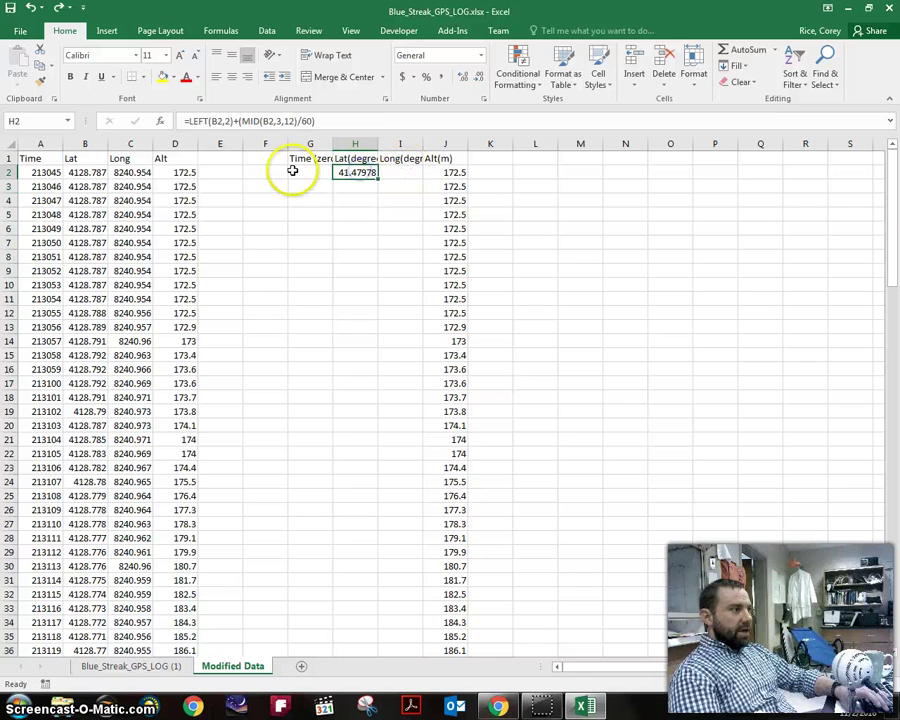
{"action": "left_click", "coordinate": [344, 120]}
{"action": "key", "text": "Escape"}
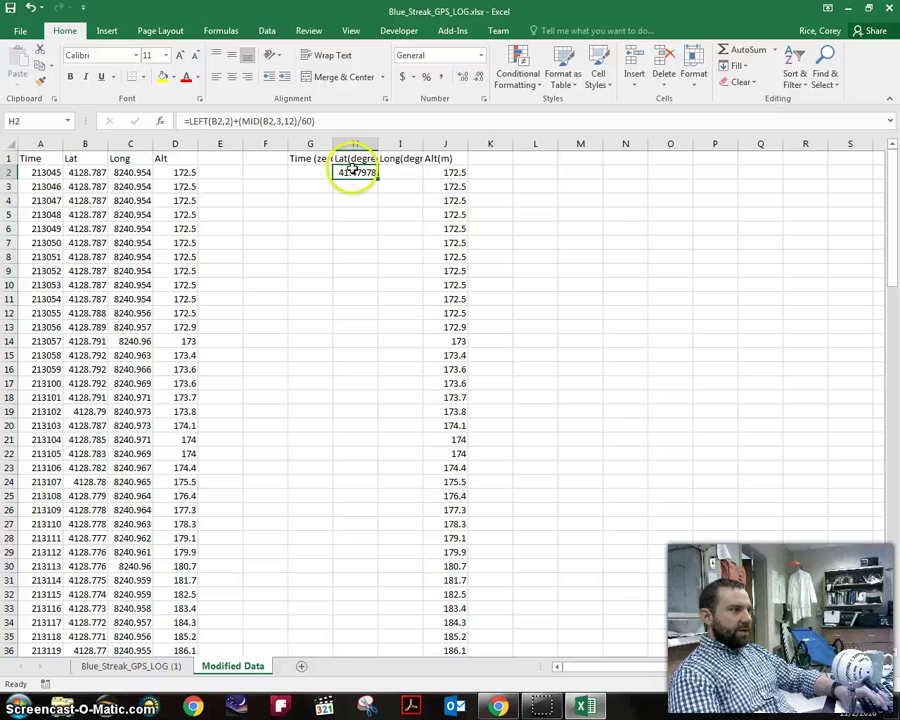
Fill the conversion formula from H2 across to I2 under Long(degrees) and check its reference to the longitude in C2
{"action": "left_click_drag", "start_coordinate": [353, 172], "coordinate": [410, 174]}
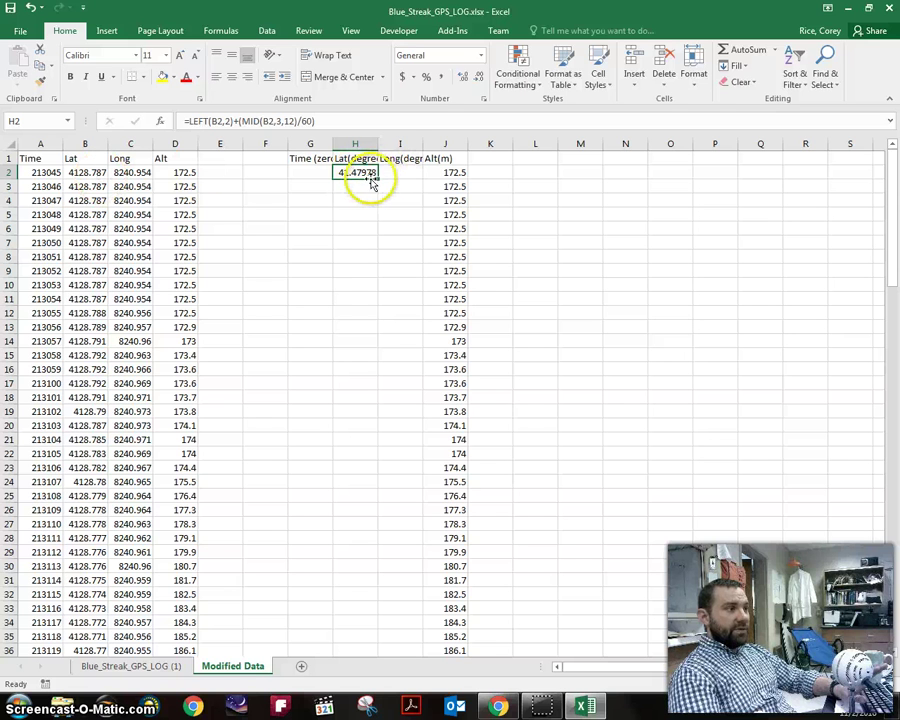
{"action": "left_click_drag", "start_coordinate": [379, 178], "coordinate": [407, 202]}
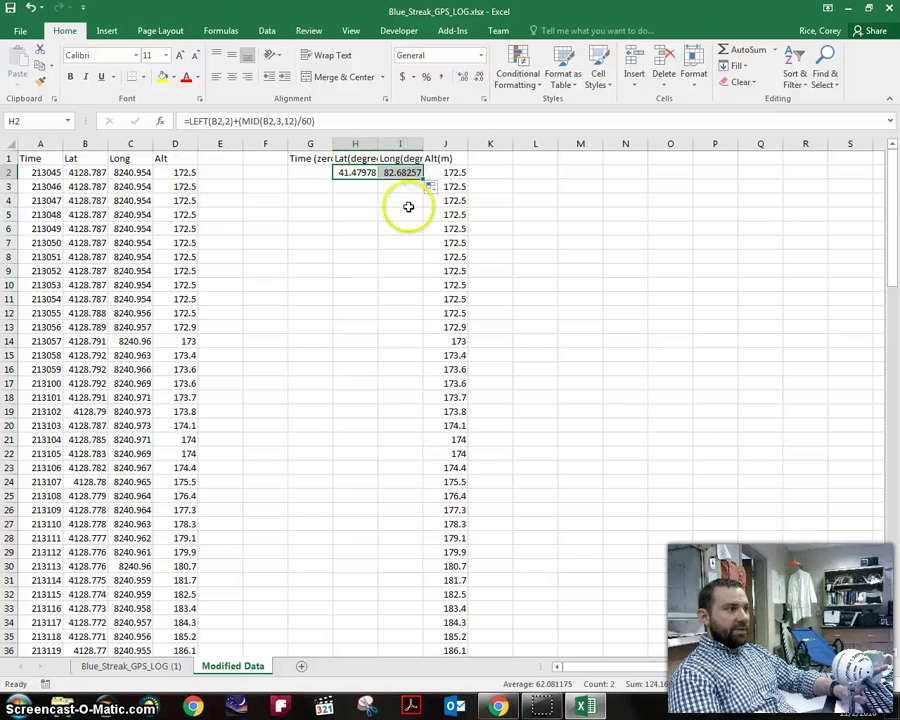
{"action": "left_click", "coordinate": [405, 174]}
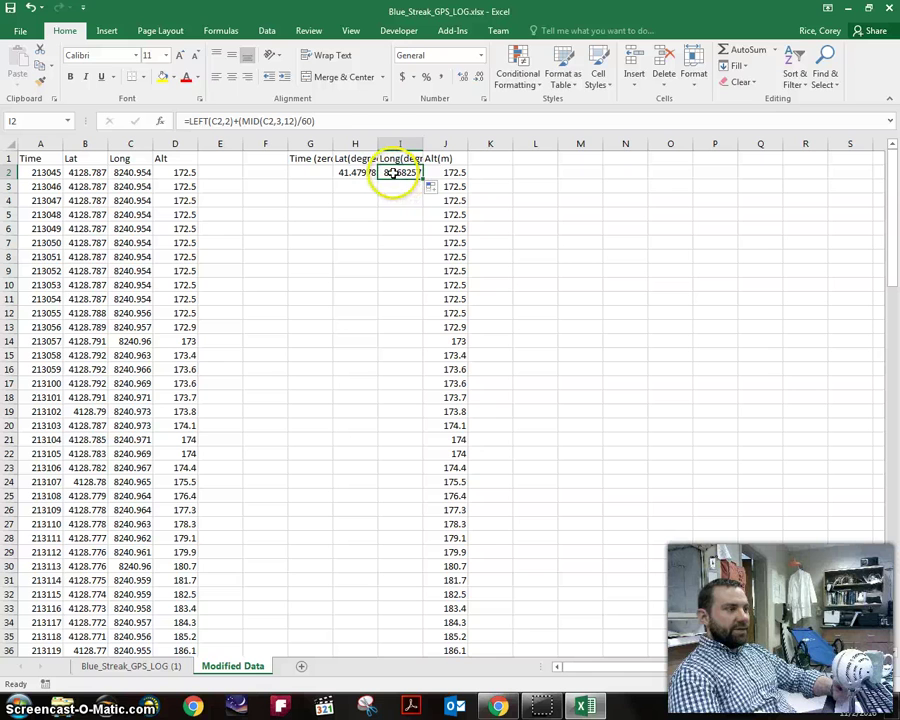
{"action": "left_click", "coordinate": [374, 127]}
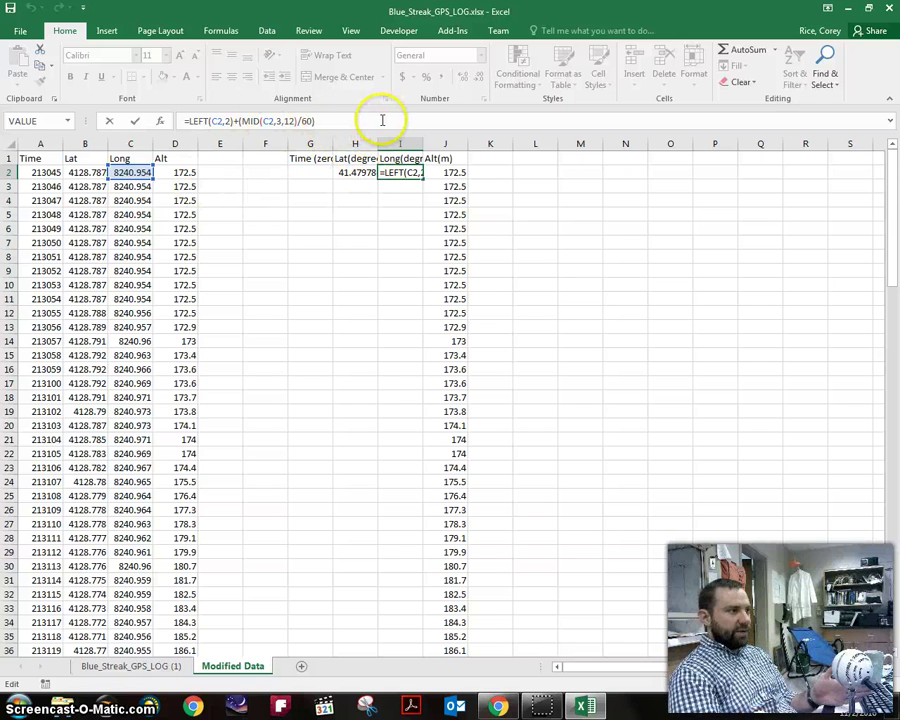
{"action": "key", "text": "Return"}
Fill the Lat(degrees) and Long(degrees) formulas from H2:I2 down to row 130 and review the top rows
{"action": "left_click_drag", "start_coordinate": [355, 173], "coordinate": [424, 418]}
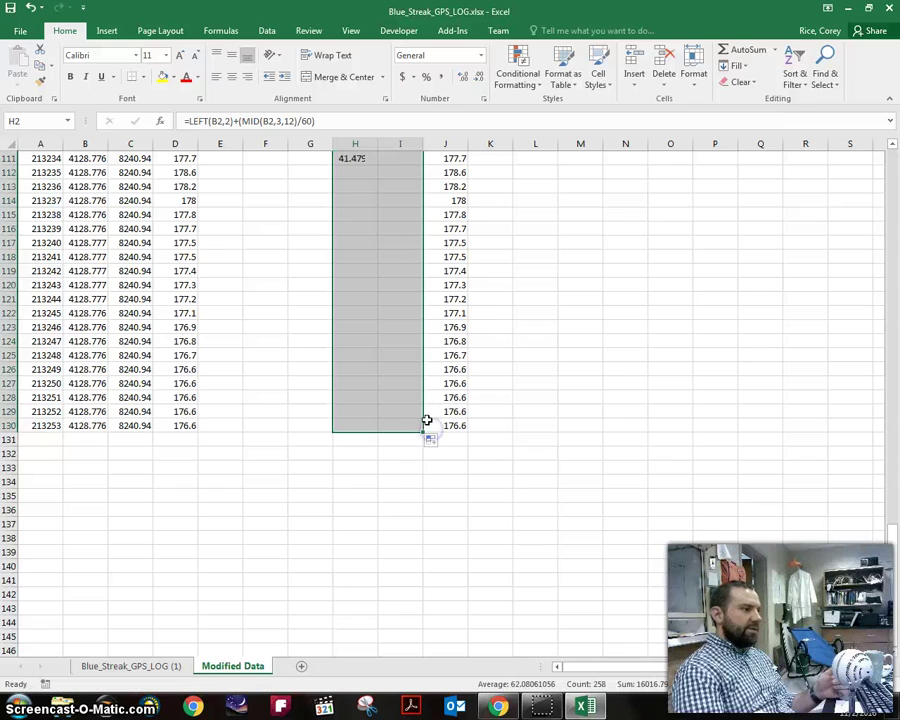
{"action": "scroll", "coordinate": [574, 386], "scroll_direction": "up", "scroll_amount": 15}
{"action": "scroll", "coordinate": [578, 387], "scroll_direction": "up", "scroll_amount": 20}
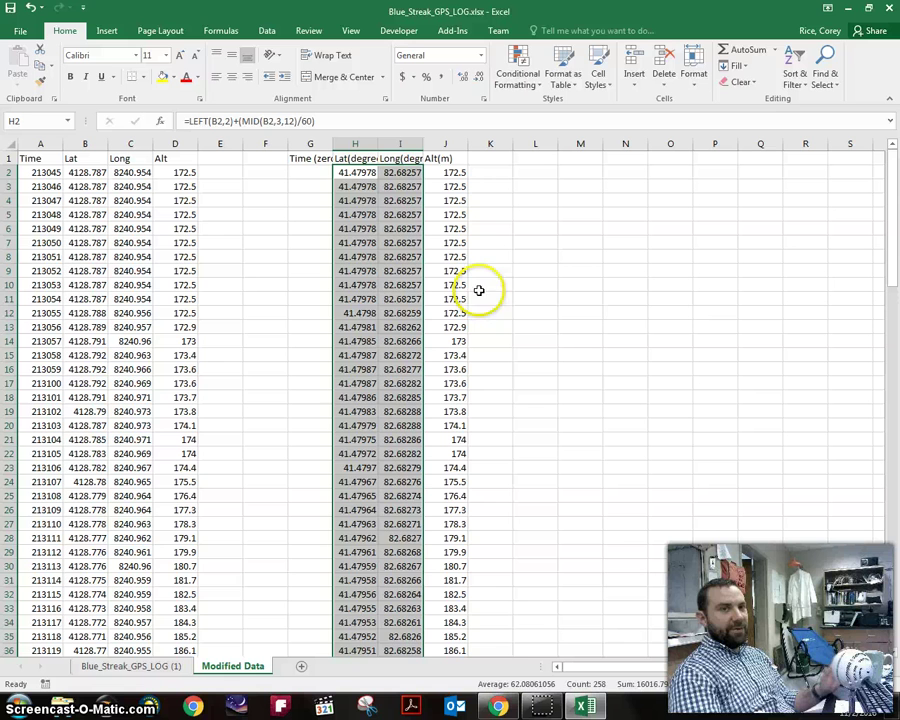
{"action": "left_click", "coordinate": [350, 174]}
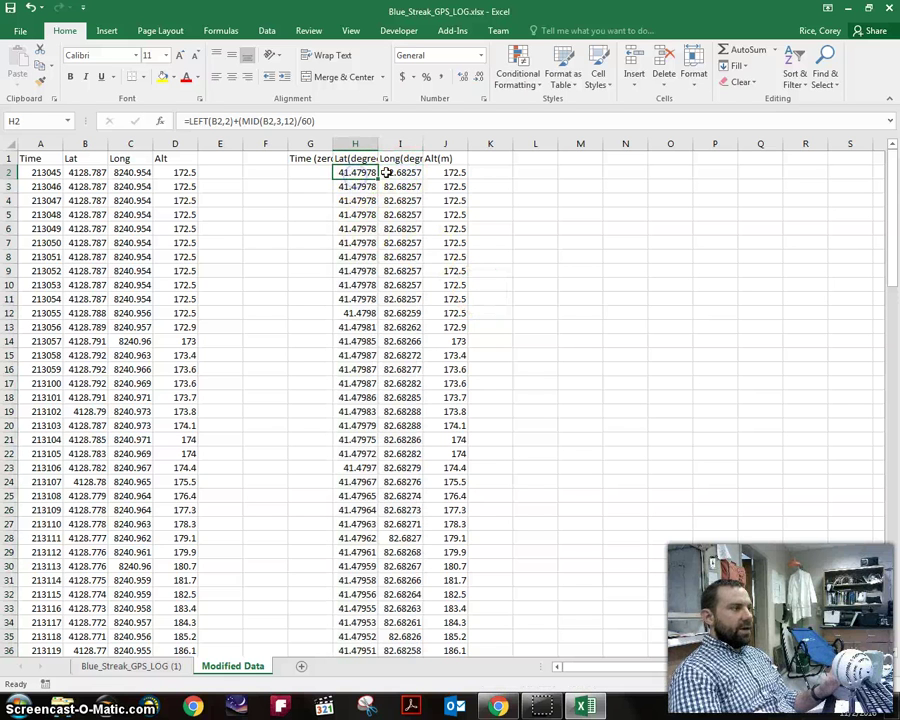
{"action": "left_click_drag", "start_coordinate": [403, 201], "coordinate": [402, 186]}
{"action": "left_click", "coordinate": [360, 172]}
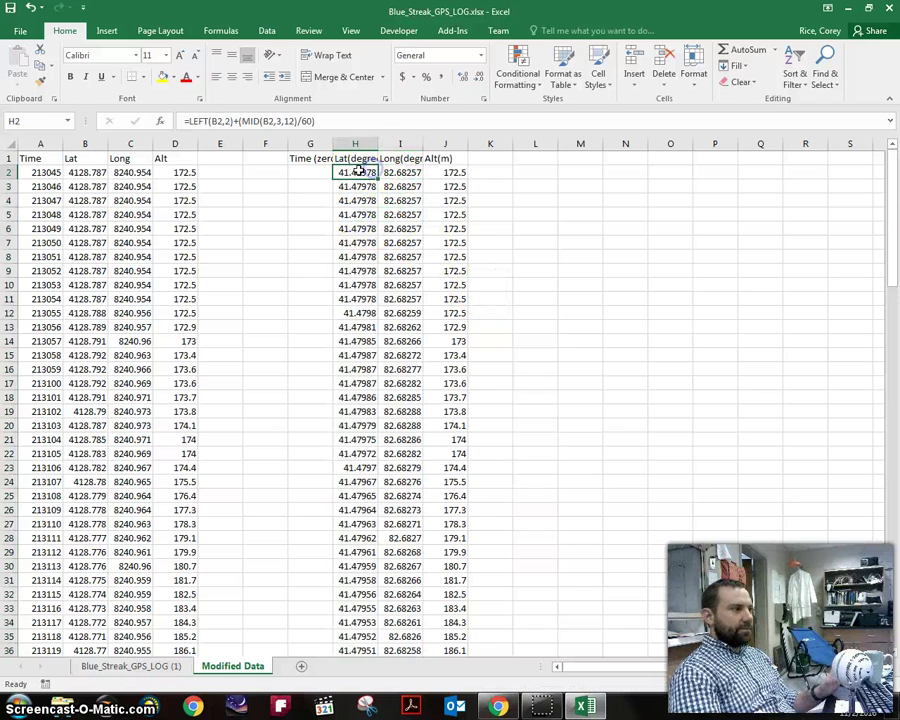
{"action": "double_click", "coordinate": [360, 172]}
{"action": "left_click", "coordinate": [392, 216]}
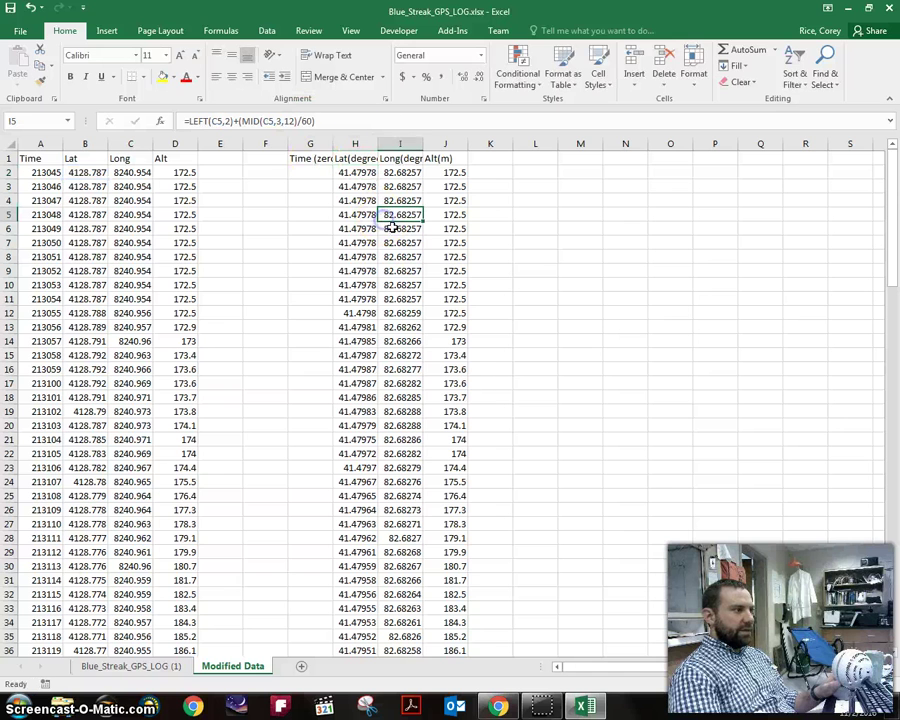
{"action": "left_click", "coordinate": [392, 121]}
{"action": "left_click", "coordinate": [300, 212]}
Begin a formula in G2 under Time (zeroed) that extracts the hours from A2 with LEFT(A2,2), followed by a plus sign
{"action": "left_click", "coordinate": [310, 162]}
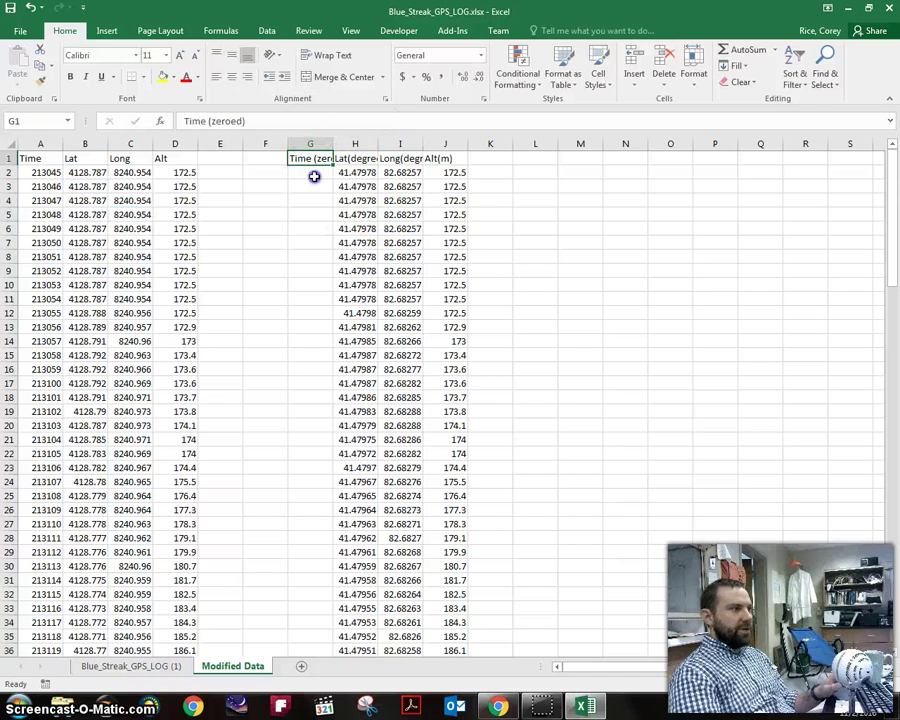
{"action": "left_click", "coordinate": [313, 175]}
{"action": "type", "text": "="}
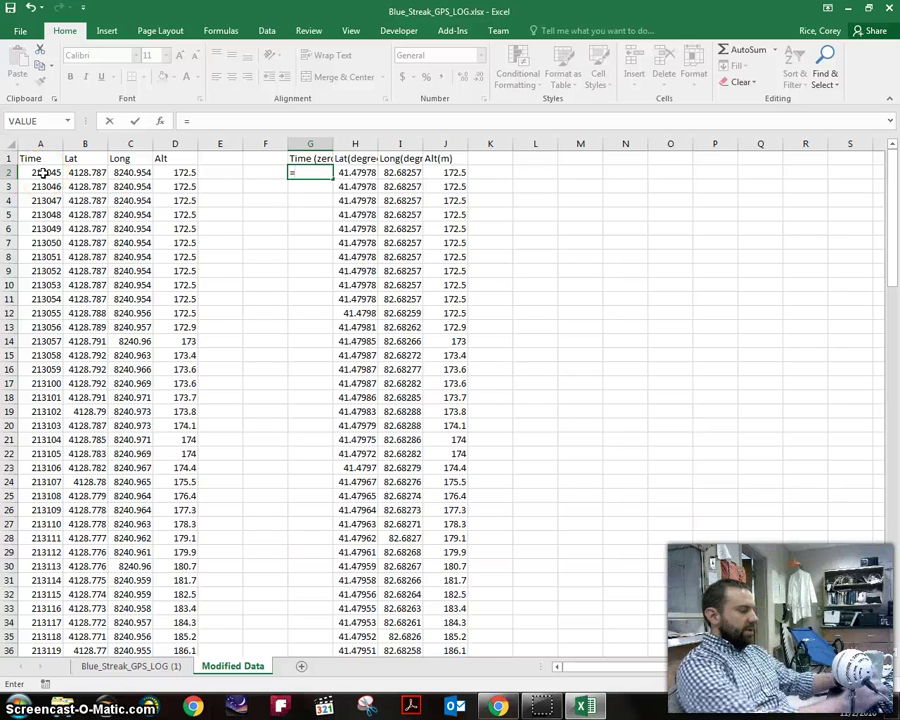
{"action": "type", "text": "left("}
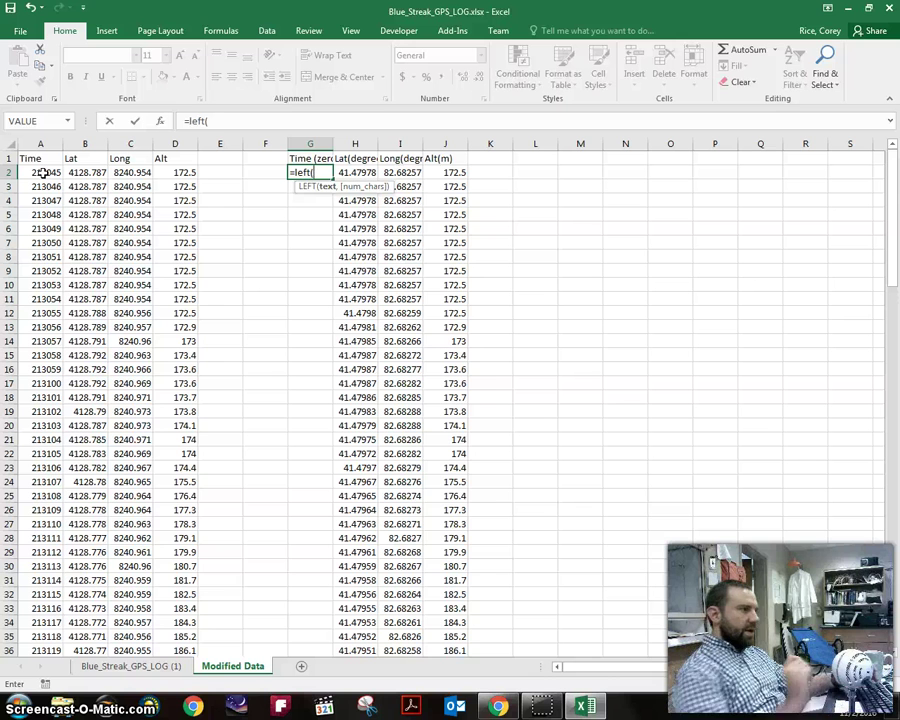
{"action": "left_click", "coordinate": [43, 173]}
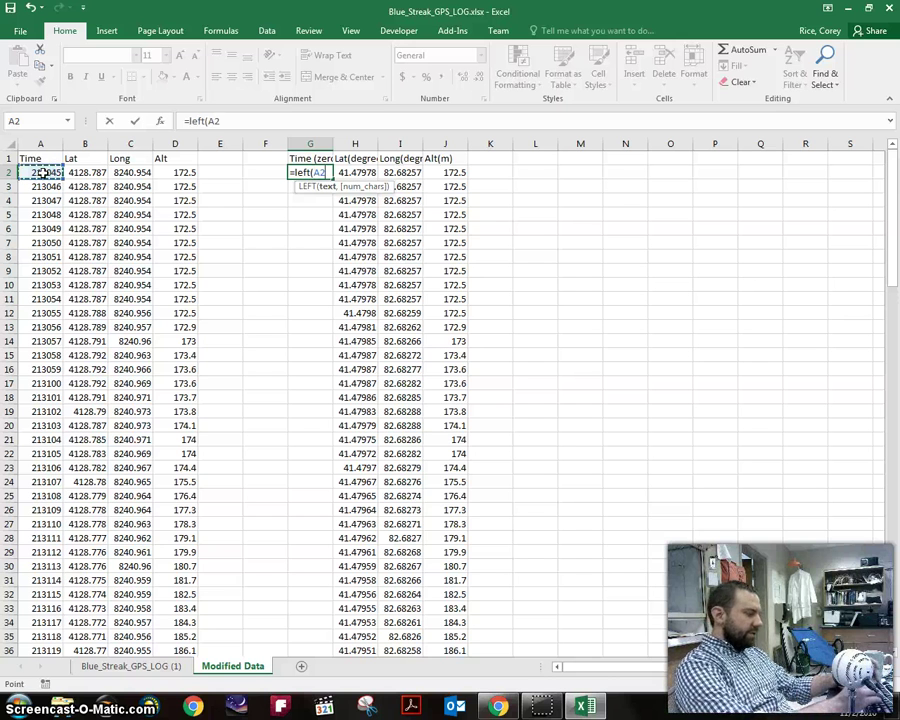
{"action": "type", "text": ",2"}
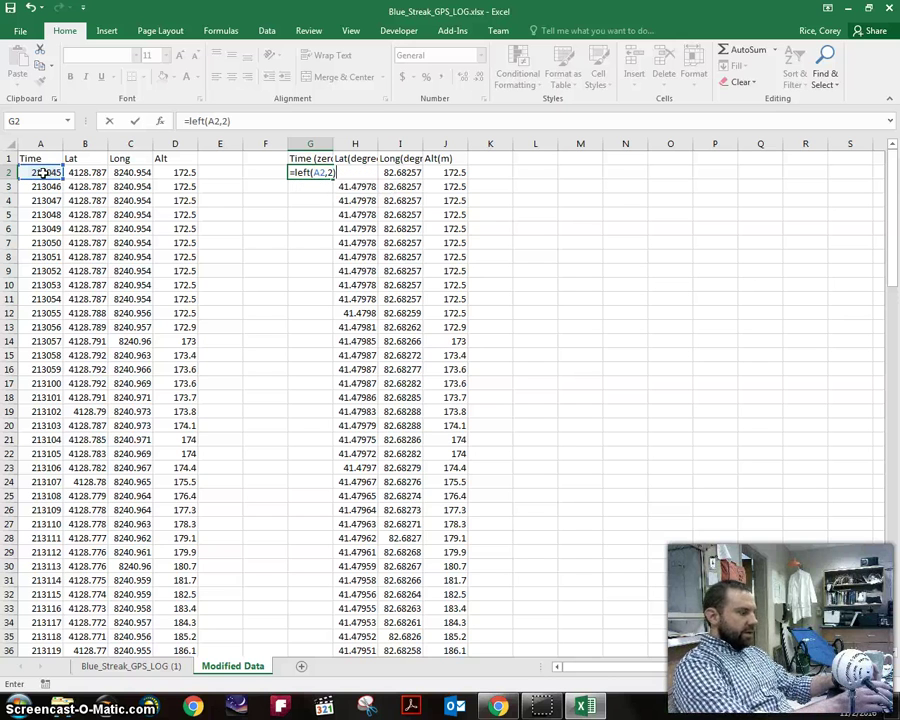
{"action": "type", "text": ")+"}
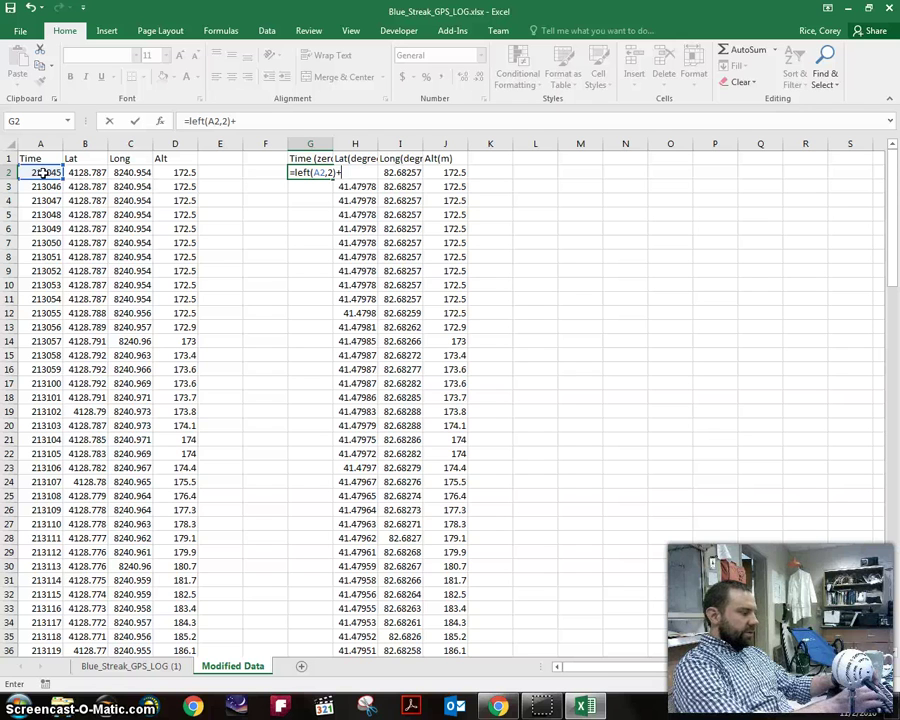
Add the minutes term MID(A2,3,2) to the formula in G2, followed by another plus sign
{"action": "type", "text": "mid("}
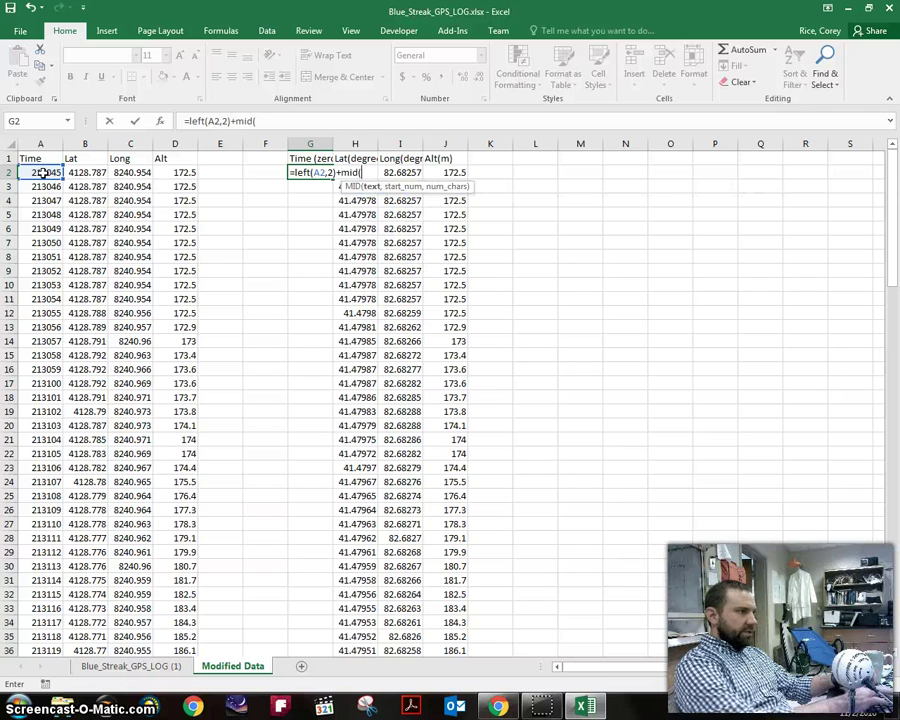
{"action": "left_click", "coordinate": [44, 172]}
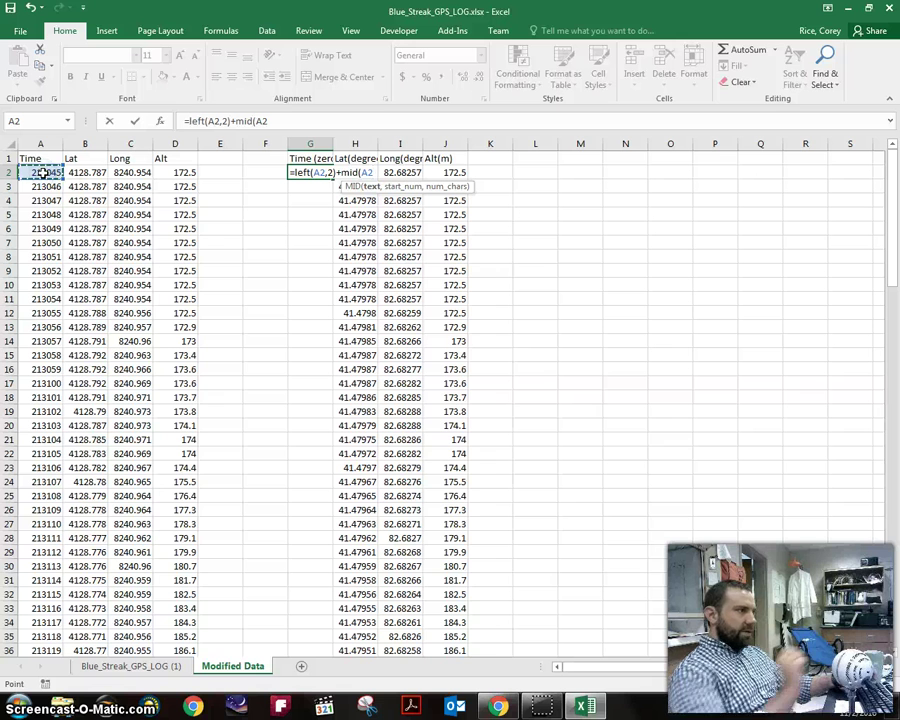
{"action": "type", "text": ","}
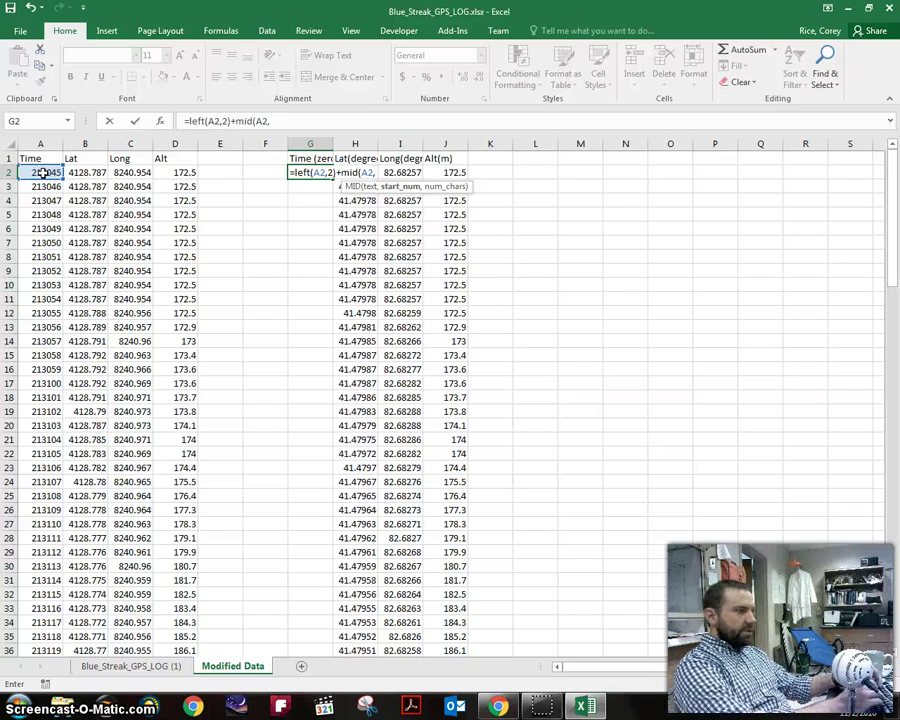
{"action": "type", "text": "3"}
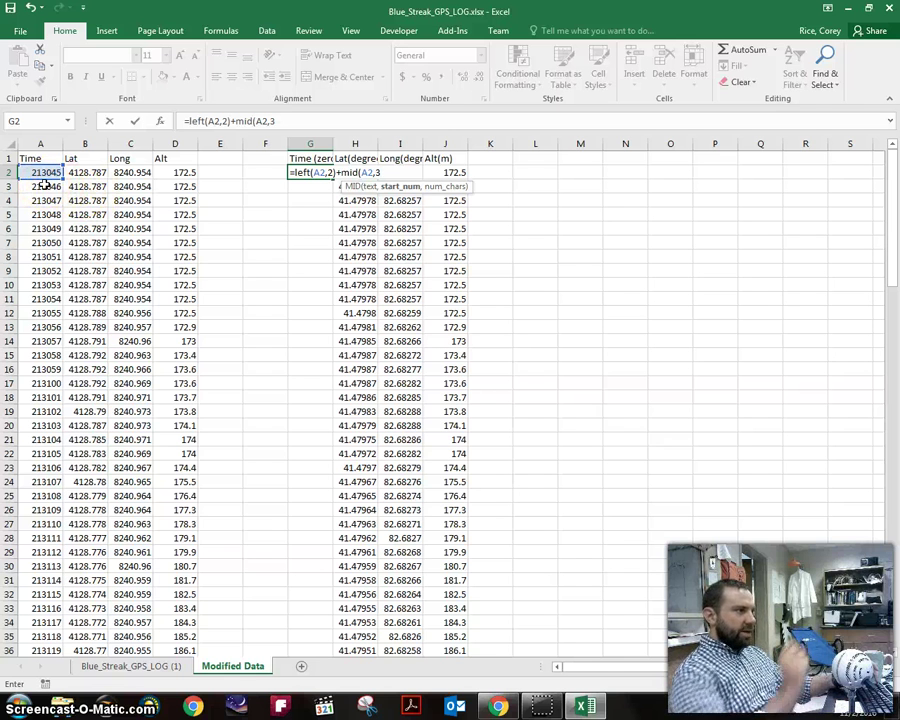
{"action": "type", "text": ",2)+"}
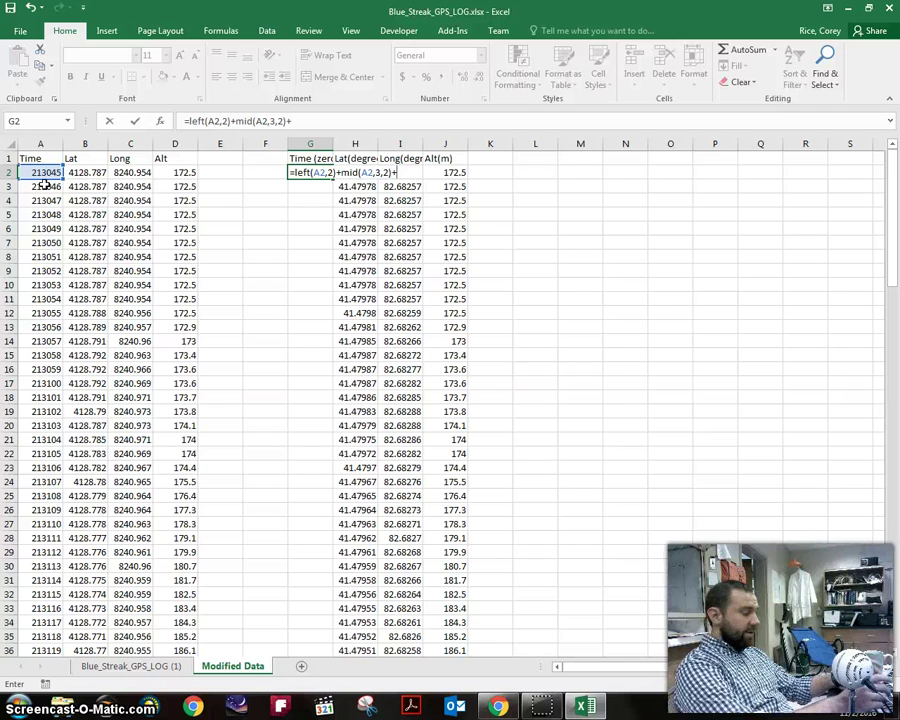
Add the seconds term MID(A2,5,10) and enter the formula =LEFT(A2,2)+MID(A2,3,2)+MID(A2,5,10) in G2
{"action": "type", "text": "mid"}
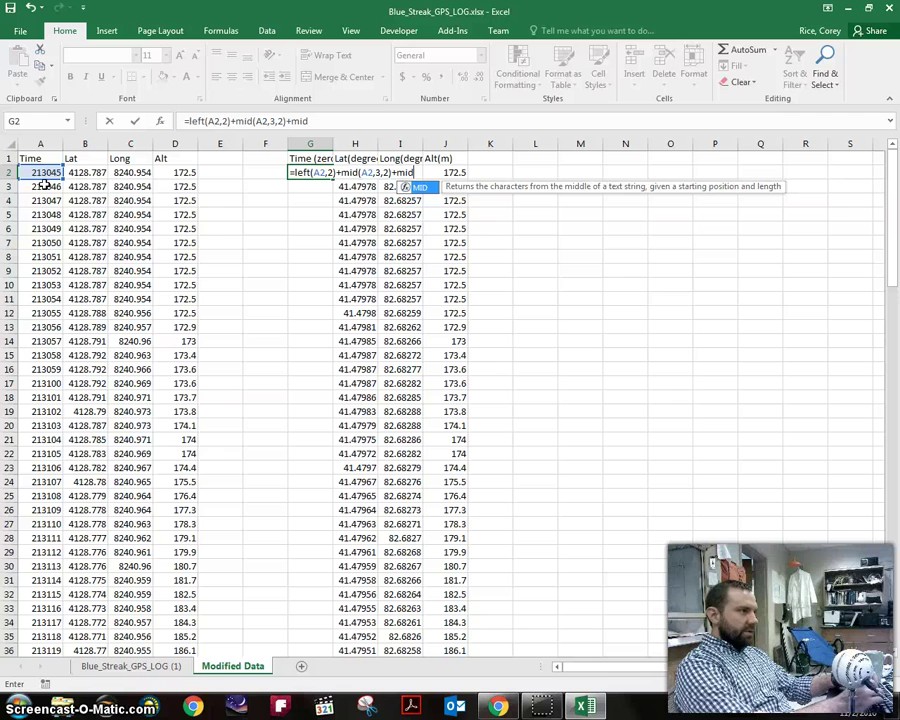
{"action": "type", "text": "("}
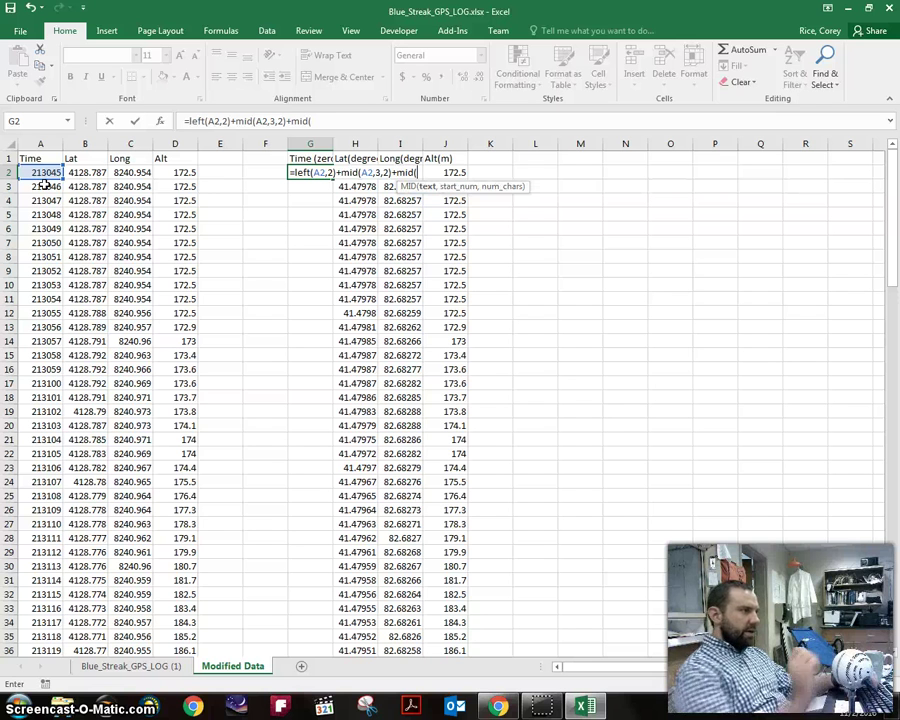
{"action": "left_click", "coordinate": [36, 173]}
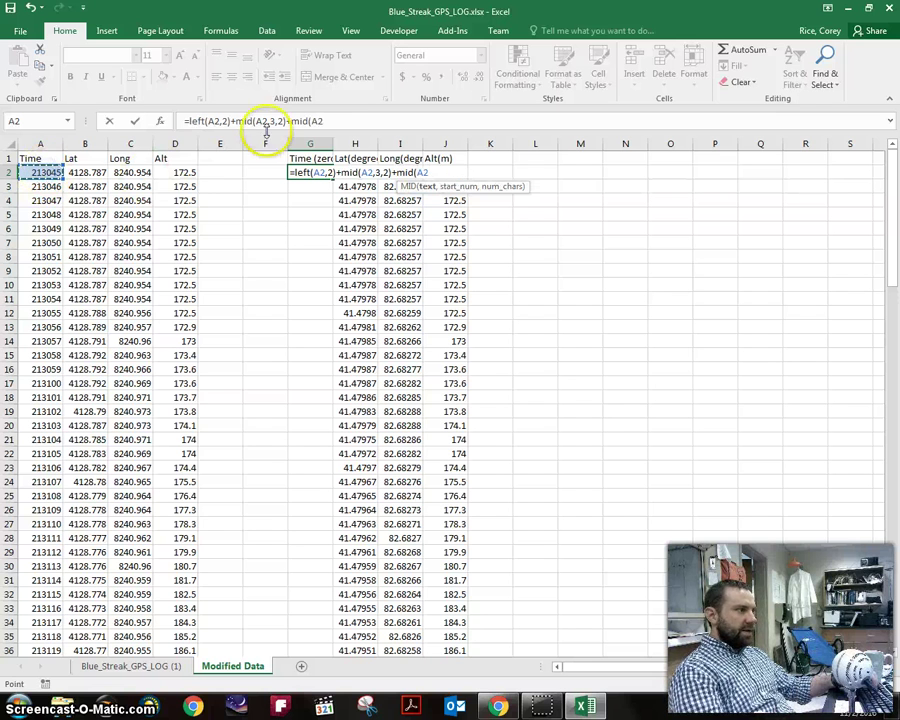
{"action": "type", "text": ",5"}
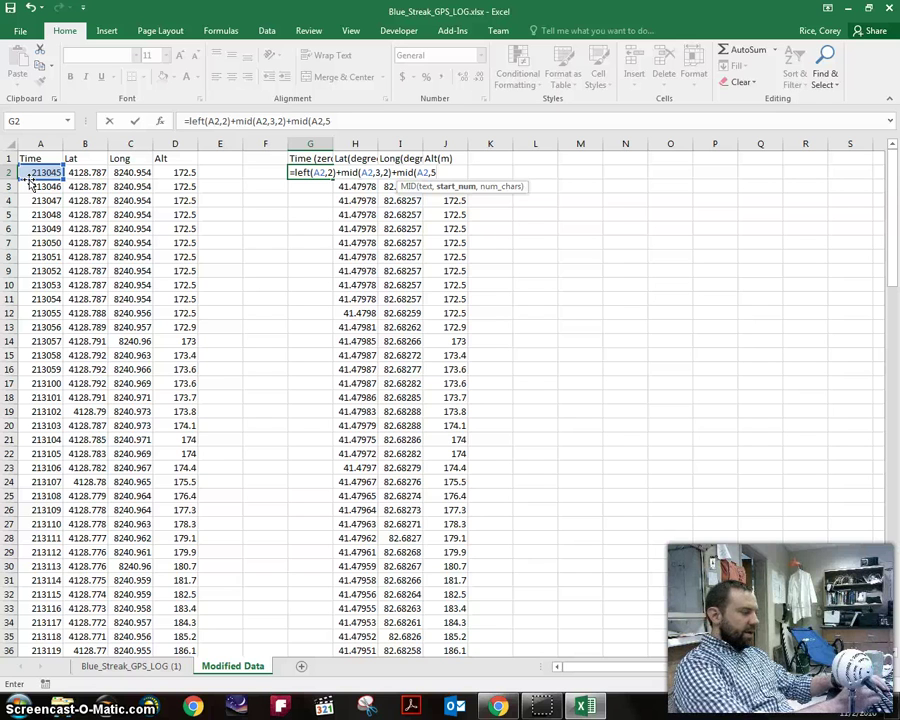
{"action": "type", "text": ",10"}
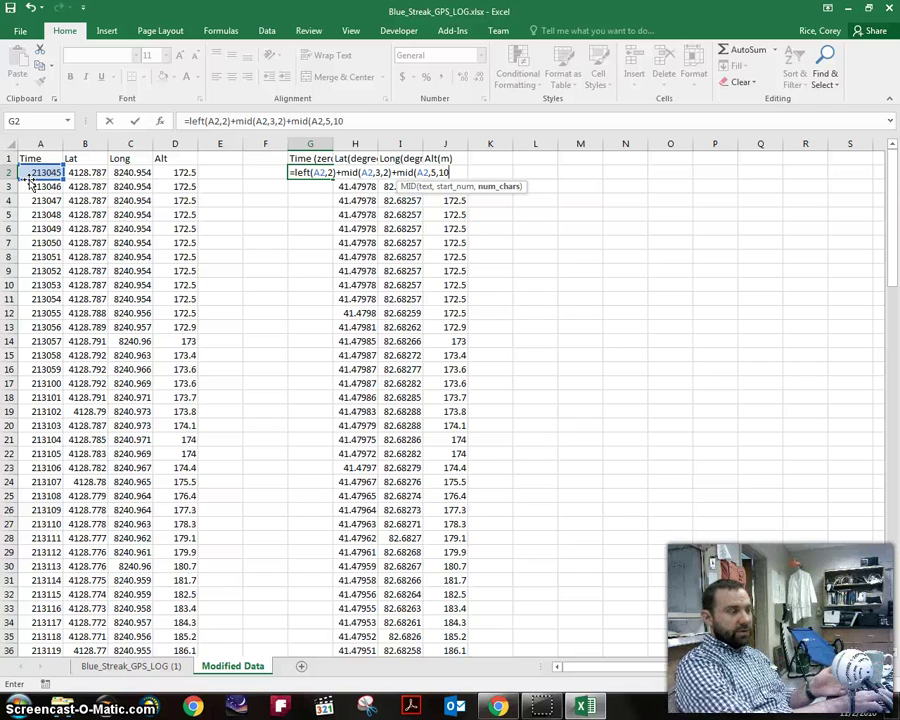
{"action": "type", "text": ")"}
{"action": "key", "text": "Return"}
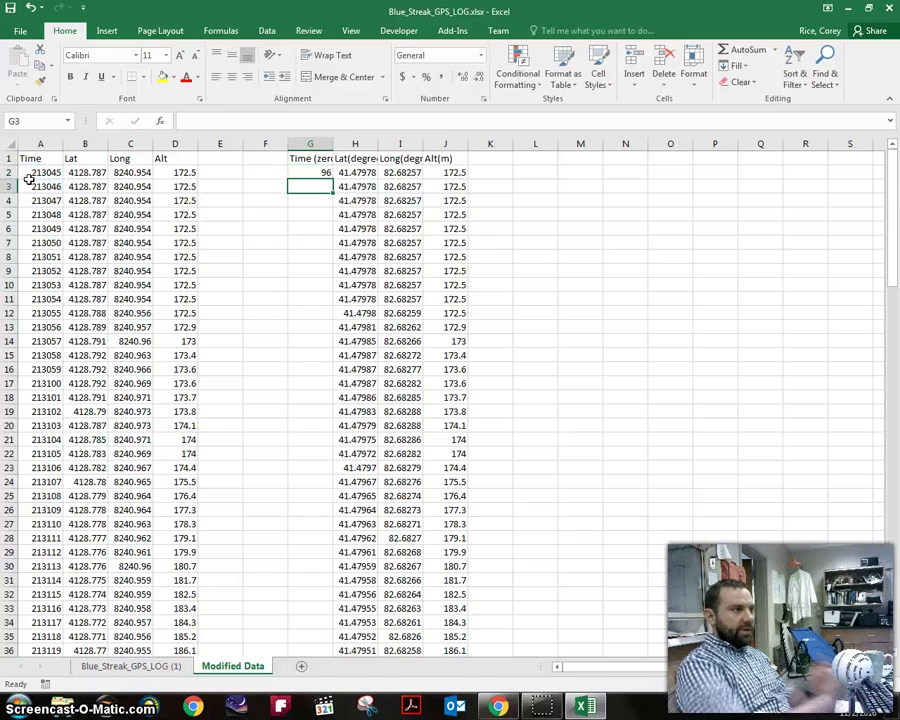
Convert the hours term in G2 to seconds by changing it to (3600*LEFT(A2,2))
{"action": "left_click", "coordinate": [312, 173]}
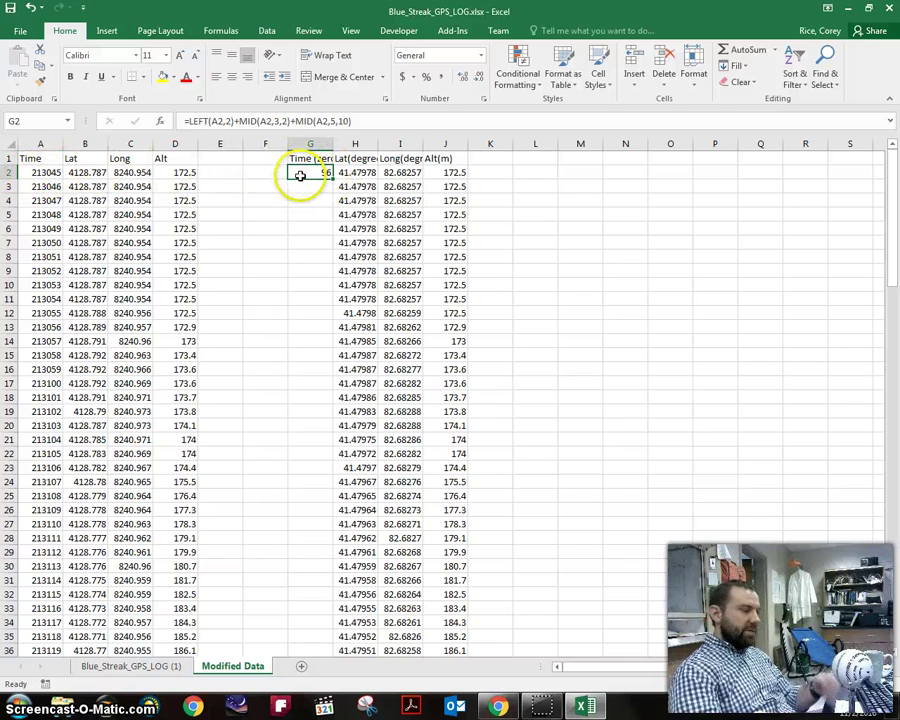
{"action": "left_click", "coordinate": [186, 121]}
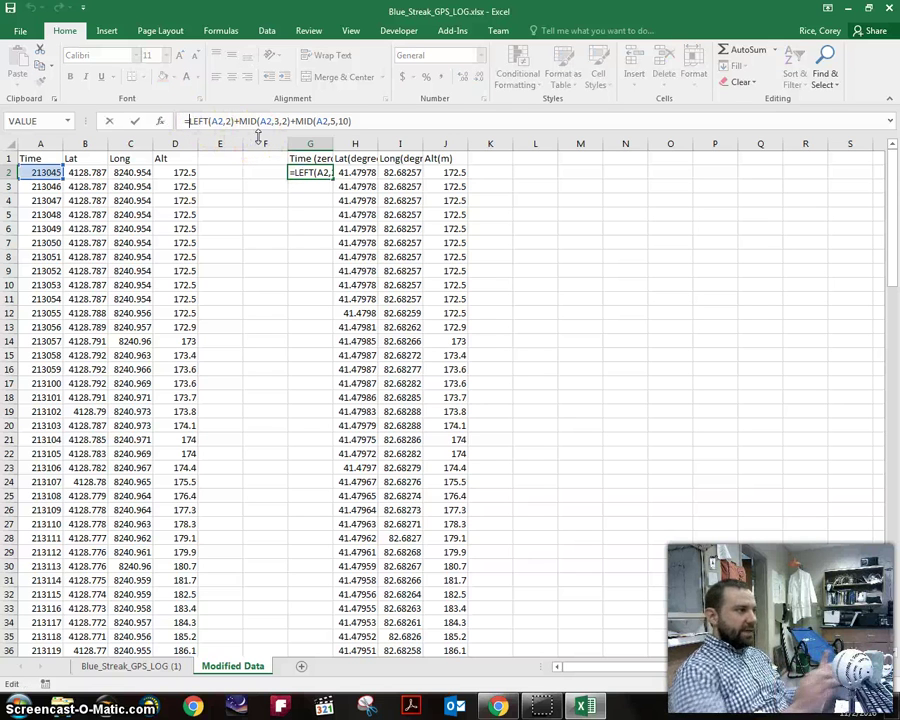
{"action": "type", "text": "("}
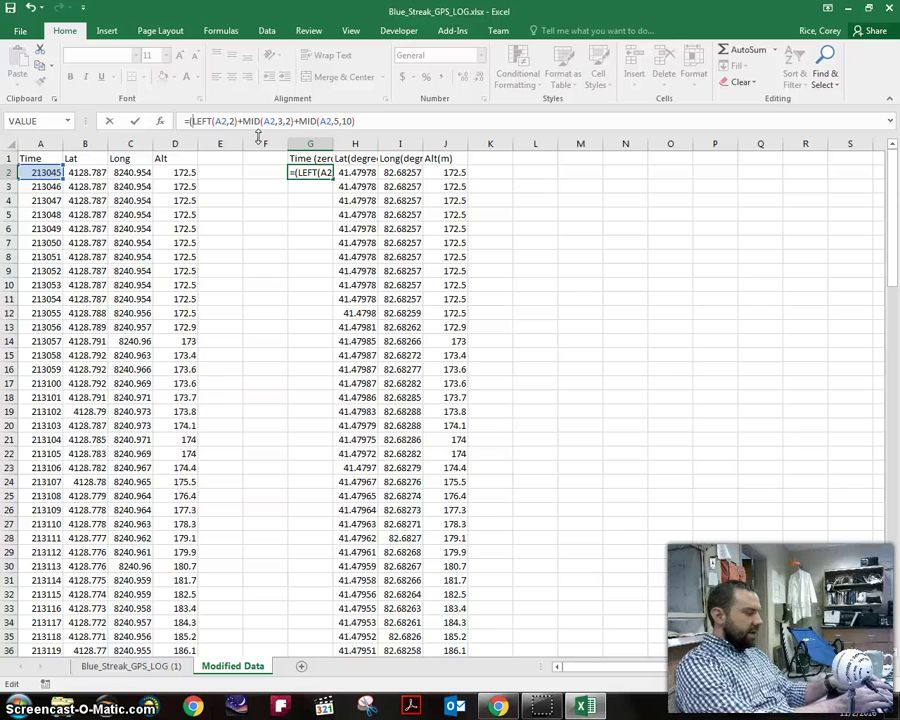
{"action": "type", "text": "3600"}
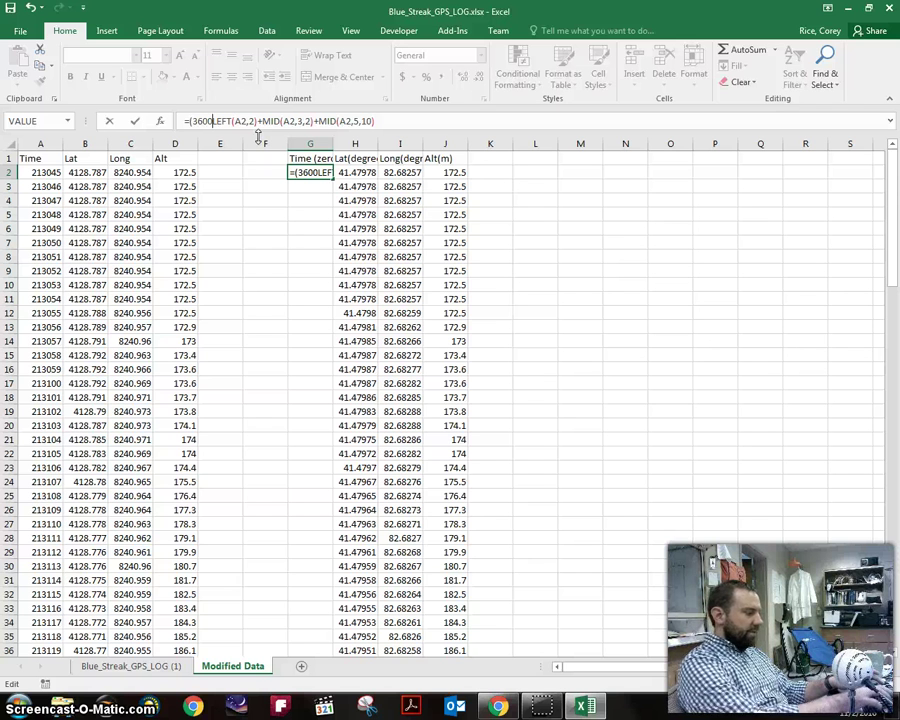
{"action": "type", "text": "*"}
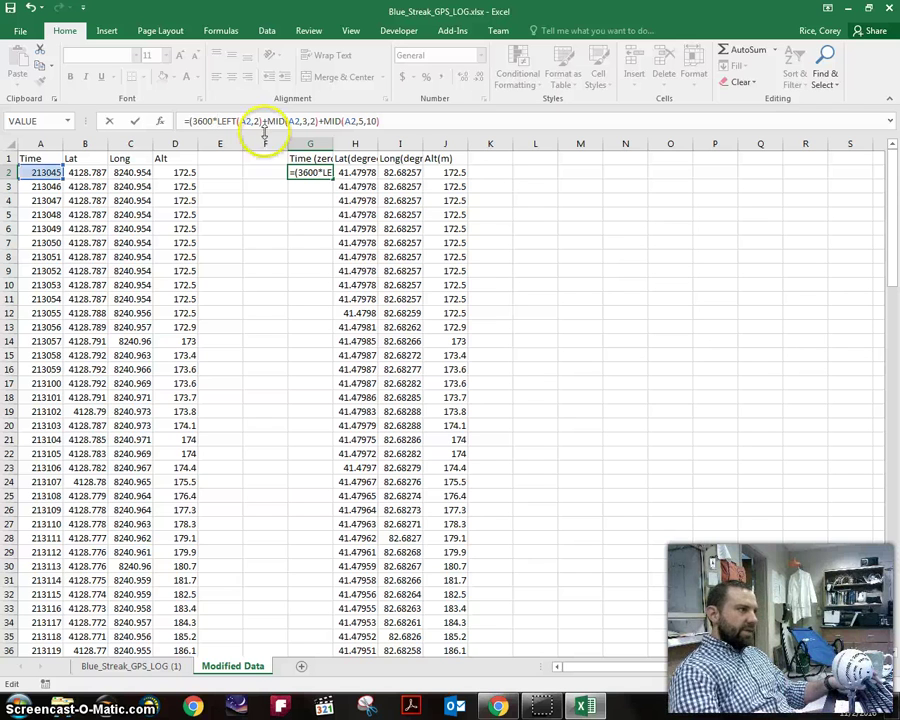
{"action": "left_click", "coordinate": [262, 121]}
{"action": "type", "text": ")"}
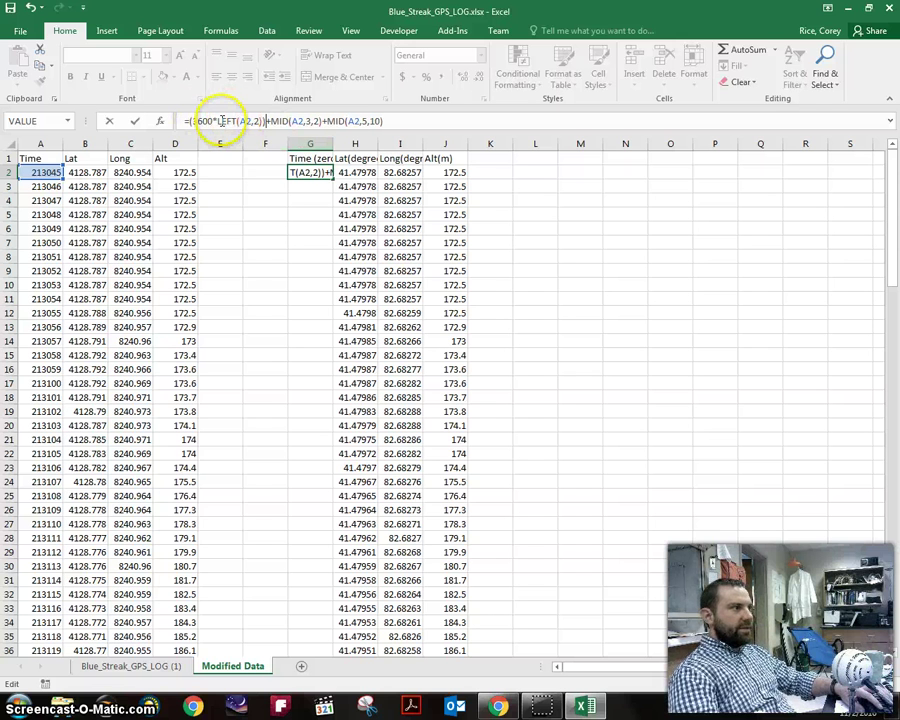
{"action": "left_click_drag", "start_coordinate": [219, 121], "coordinate": [262, 121]}
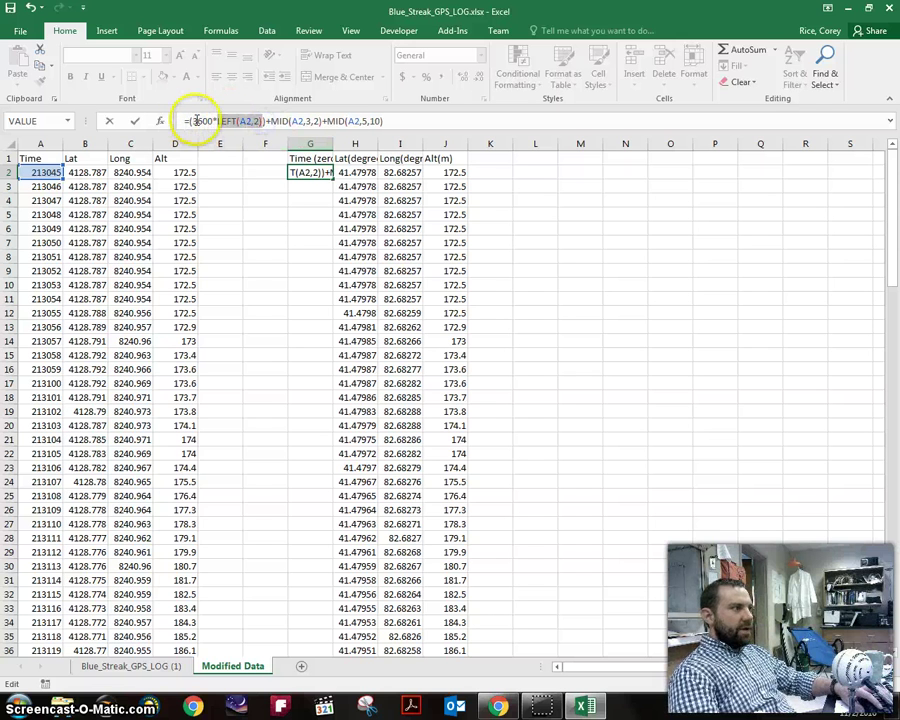
{"action": "left_click_drag", "start_coordinate": [191, 121], "coordinate": [213, 121]}
Multiply the minutes term in G2 by 60 inside parentheses, making =(3600*LEFT(A2,2))+(60*MID(A2,3,2))+MID(A2,5,10), and review the formula
{"action": "left_click", "coordinate": [267, 121]}
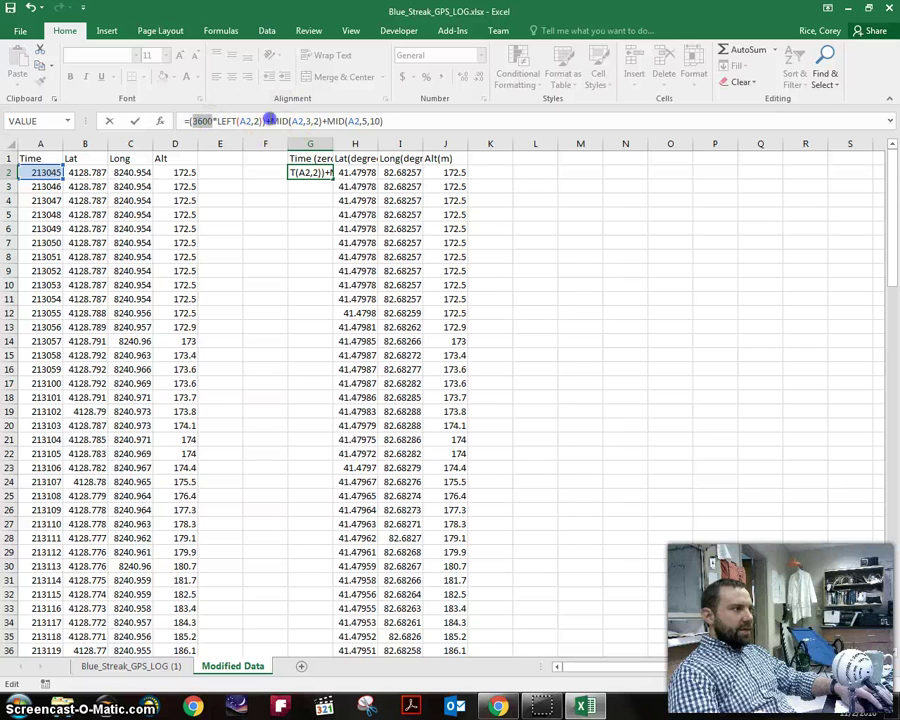
{"action": "type", "text": "("}
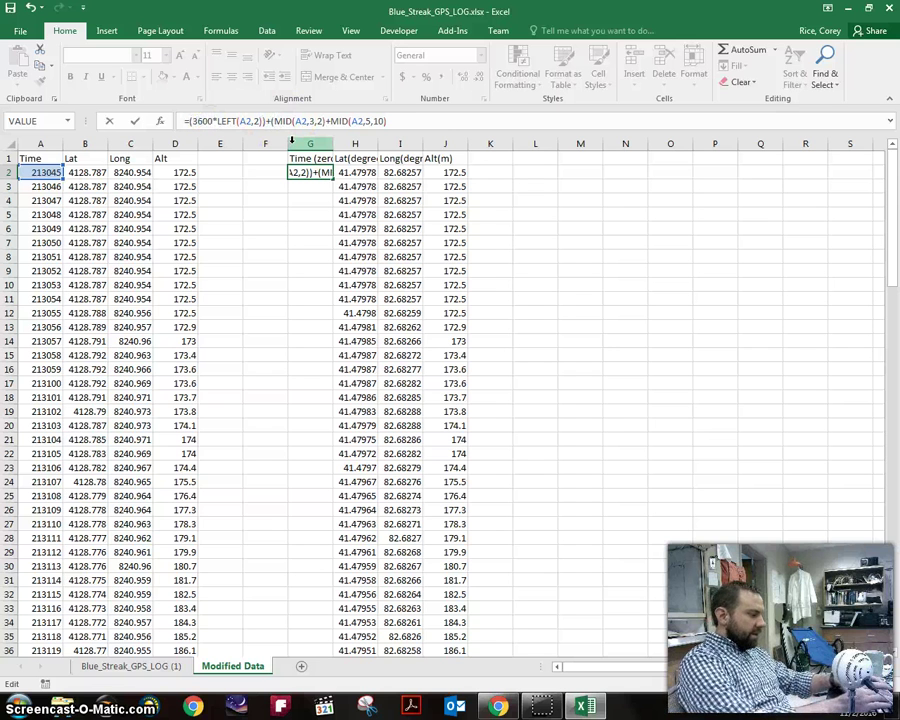
{"action": "type", "text": "60*"}
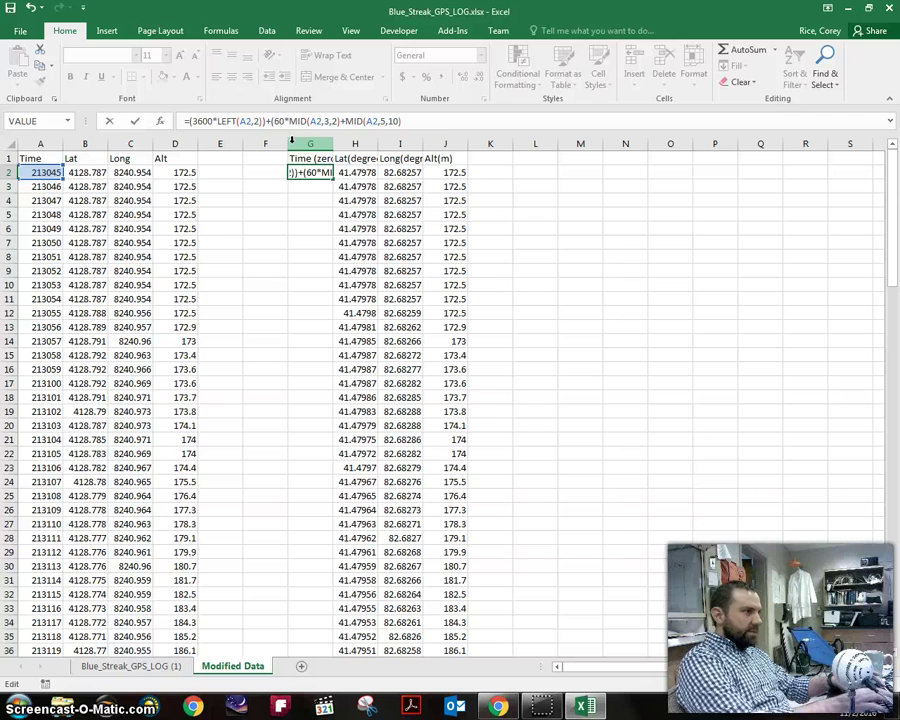
{"action": "left_click", "coordinate": [342, 121]}
{"action": "type", "text": ")"}
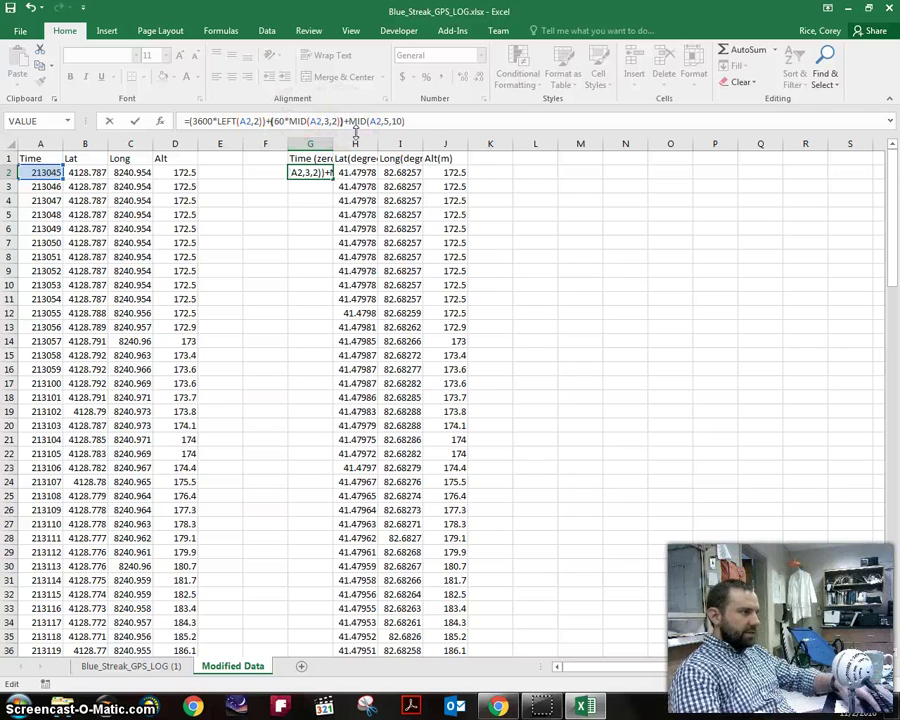
{"action": "key", "text": "Return"}
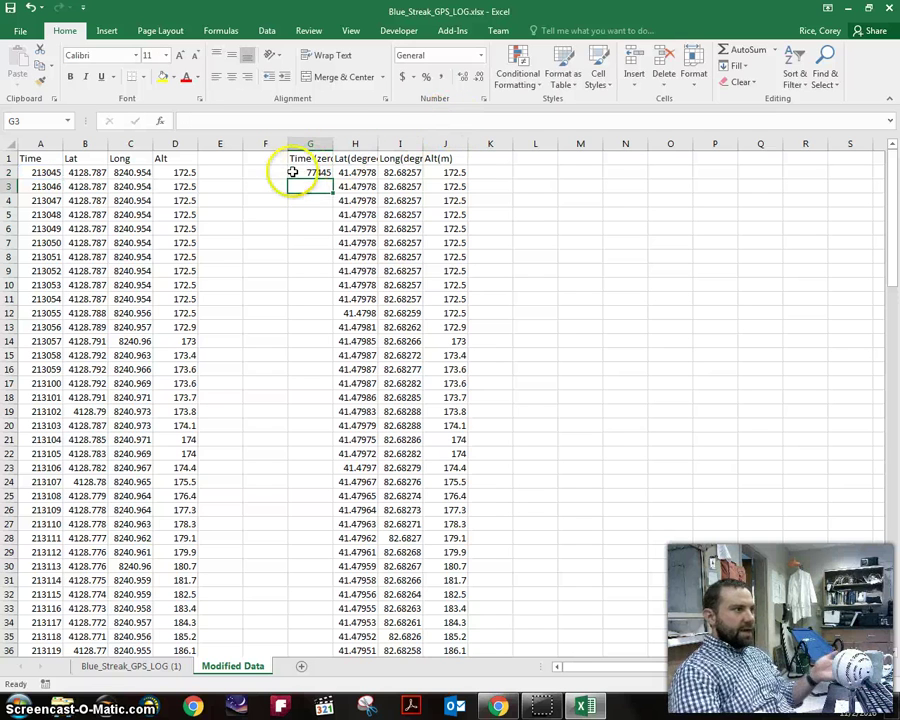
{"action": "left_click", "coordinate": [296, 173]}
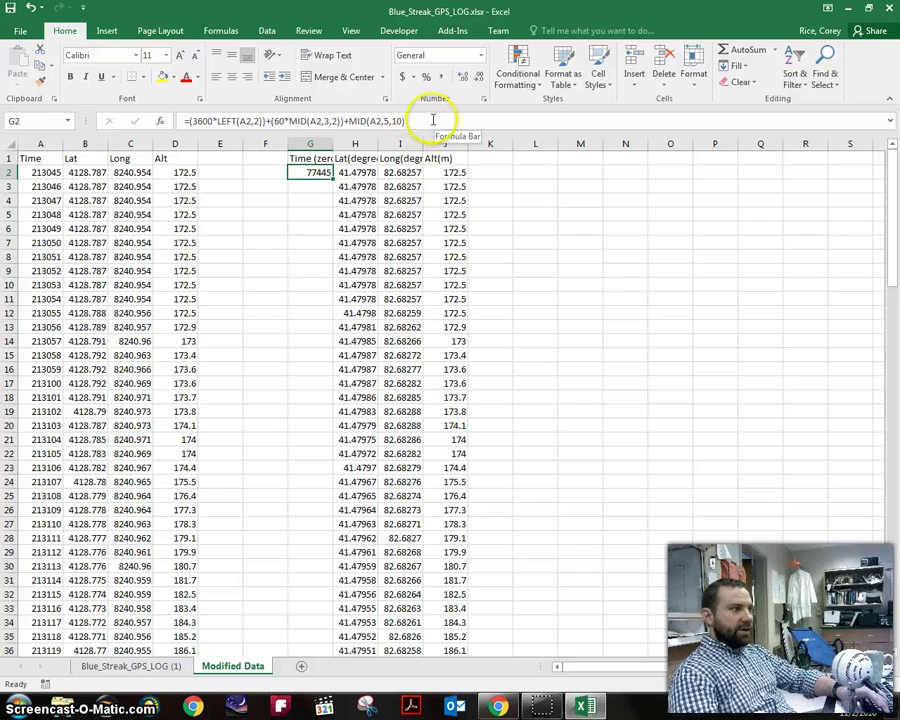
{"action": "left_click", "coordinate": [530, 174]}
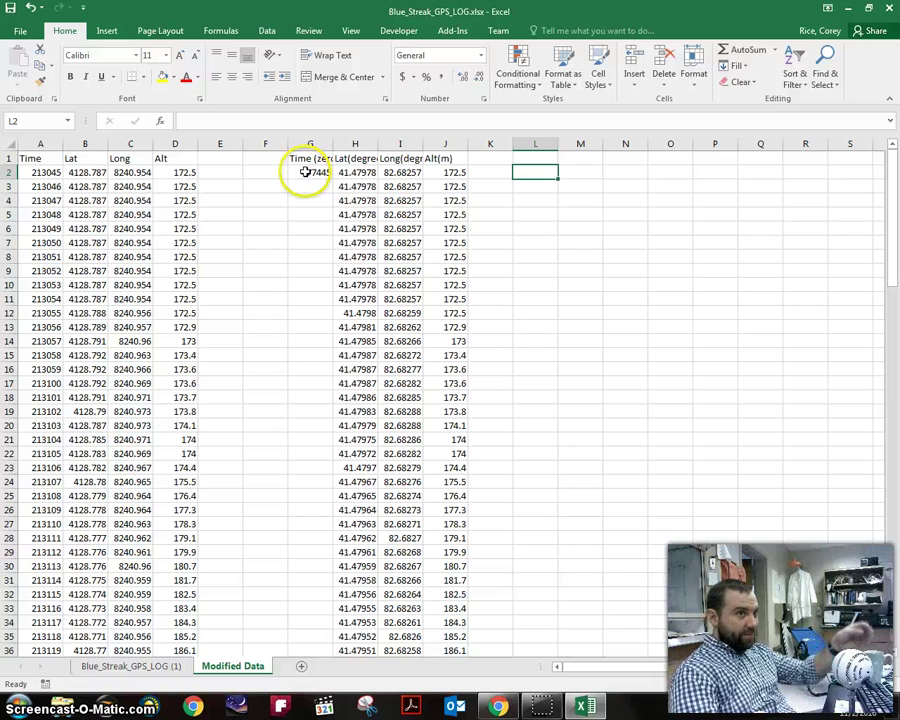
Copy the start time in seconds from G2 and paste it as a value only into F2
{"action": "left_click", "coordinate": [305, 172]}
{"action": "left_click", "coordinate": [308, 172]}
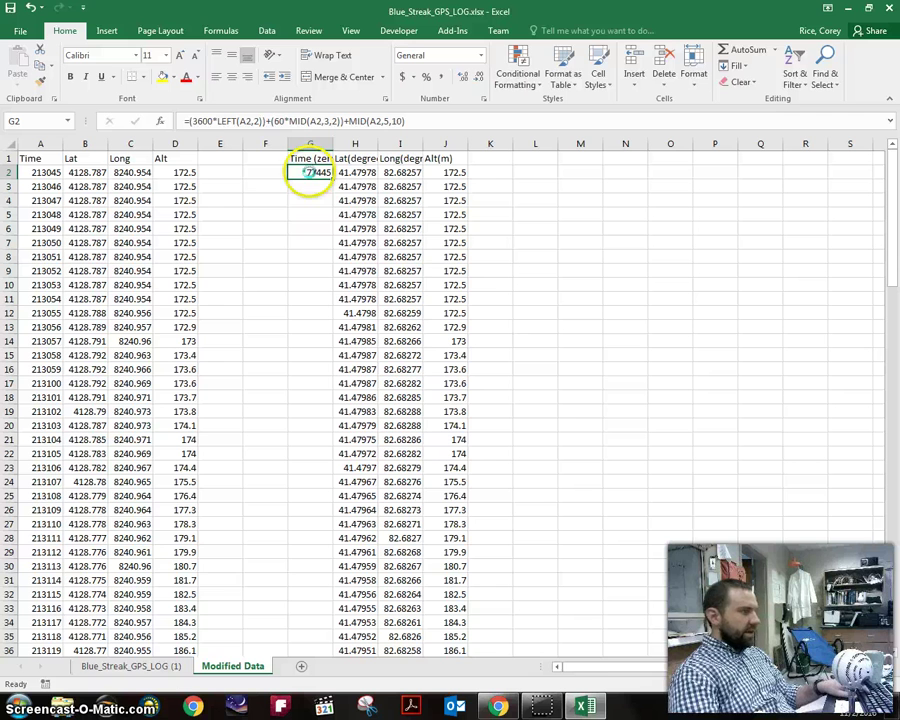
{"action": "key", "text": "ctrl+c"}
{"action": "right_click", "coordinate": [273, 171]}
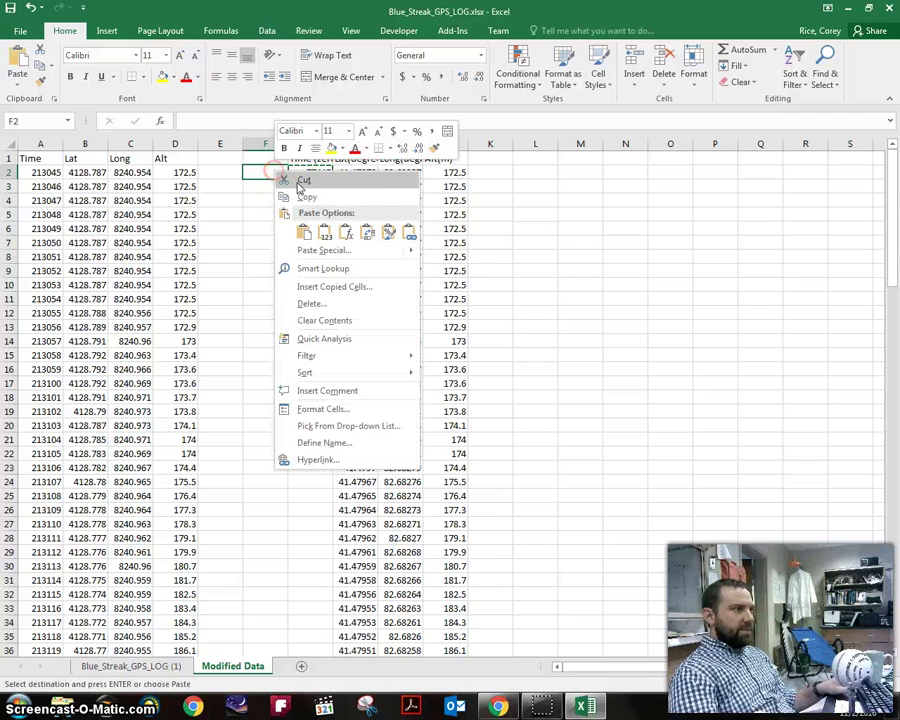
{"action": "left_click", "coordinate": [325, 232]}
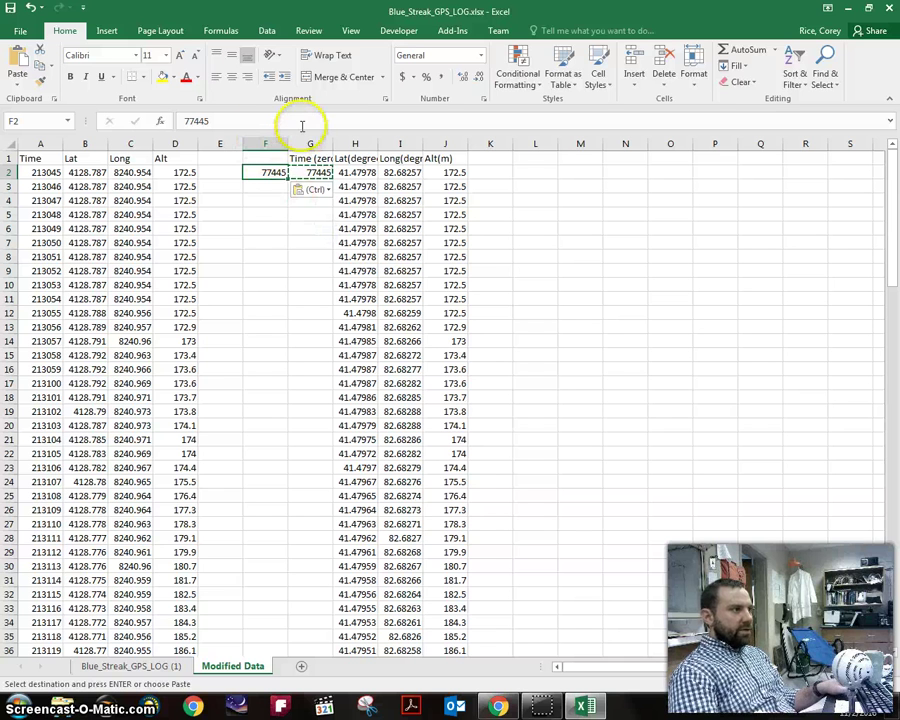
Fill the seconds formula from G2 down to G11 and check the copied formulas in G3 and G4
{"action": "left_click", "coordinate": [272, 117]}
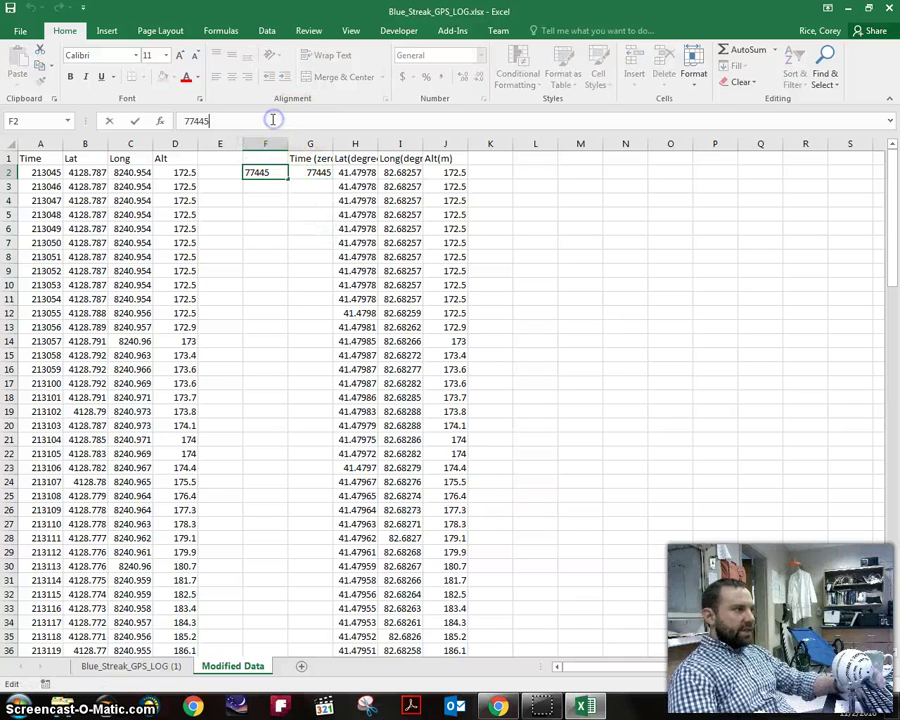
{"action": "left_click", "coordinate": [313, 172]}
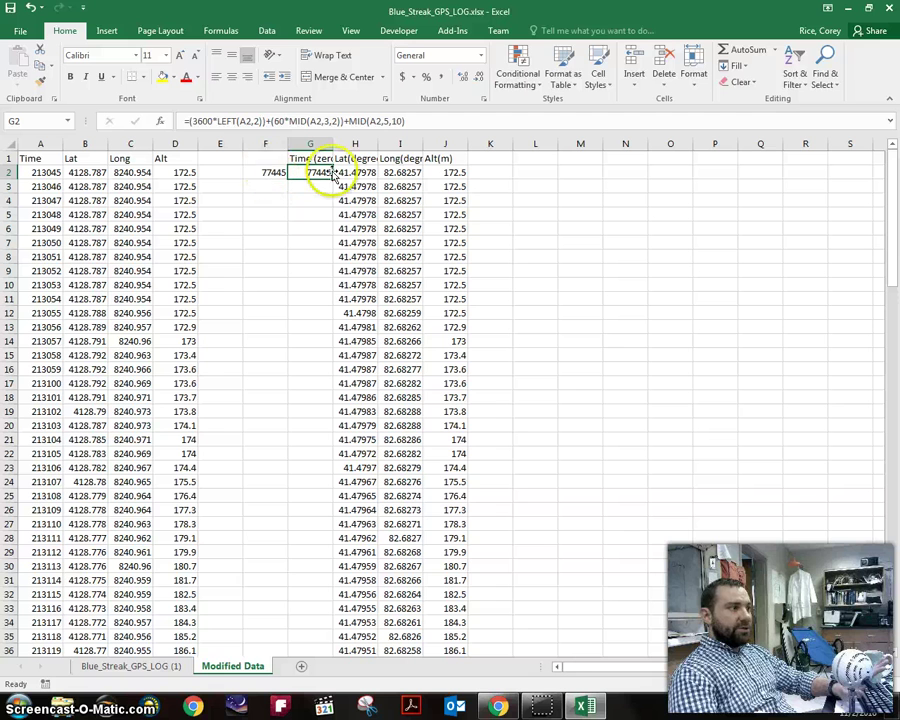
{"action": "left_click", "coordinate": [264, 171]}
{"action": "left_click", "coordinate": [308, 170]}
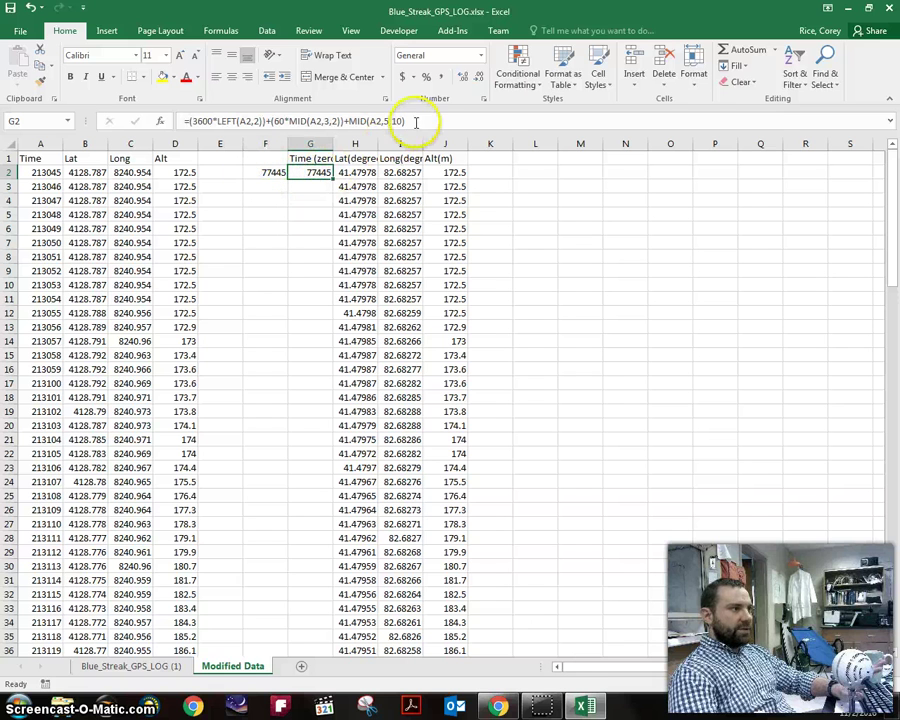
{"action": "left_click_drag", "start_coordinate": [333, 179], "coordinate": [305, 297]}
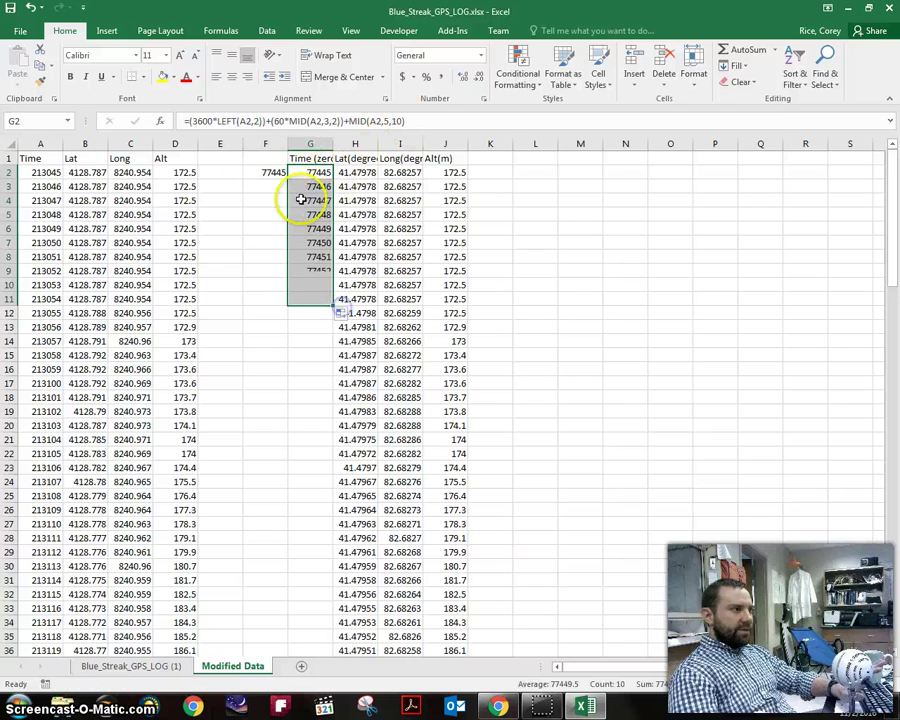
{"action": "left_click", "coordinate": [263, 198]}
{"action": "left_click", "coordinate": [301, 170]}
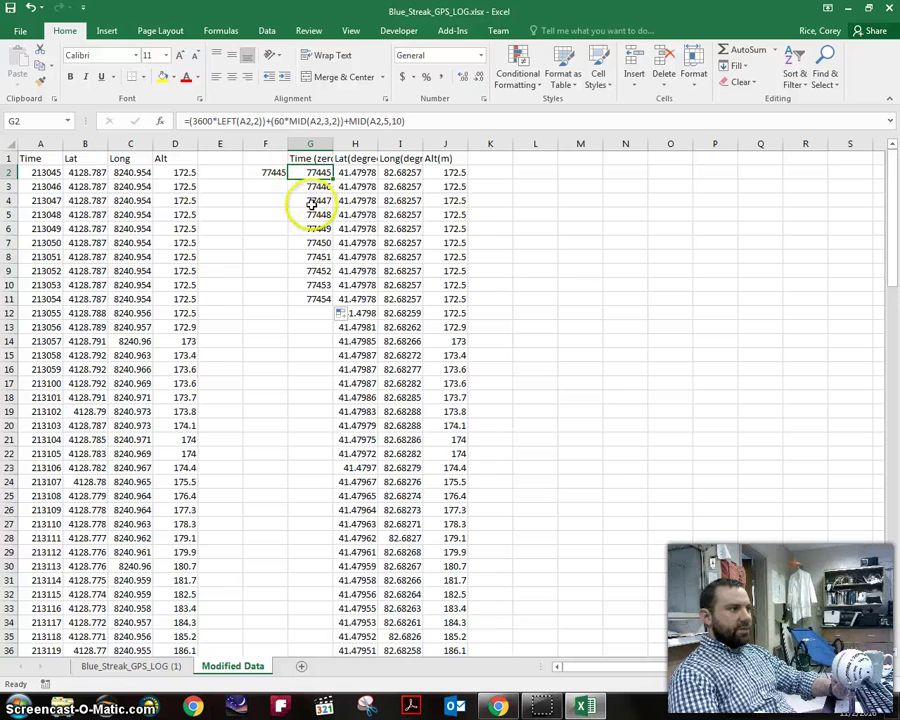
{"action": "left_click", "coordinate": [303, 186]}
{"action": "left_click", "coordinate": [297, 200]}
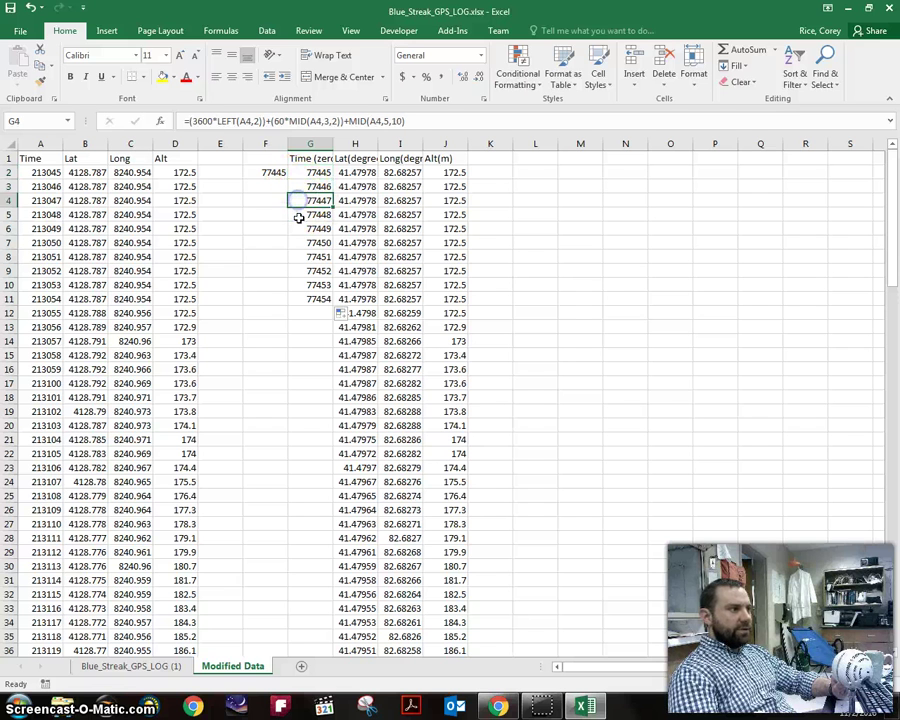
Subtract the start time from the G2 formula by adding -F2 at its end
{"action": "left_click", "coordinate": [303, 174]}
{"action": "left_click", "coordinate": [422, 124]}
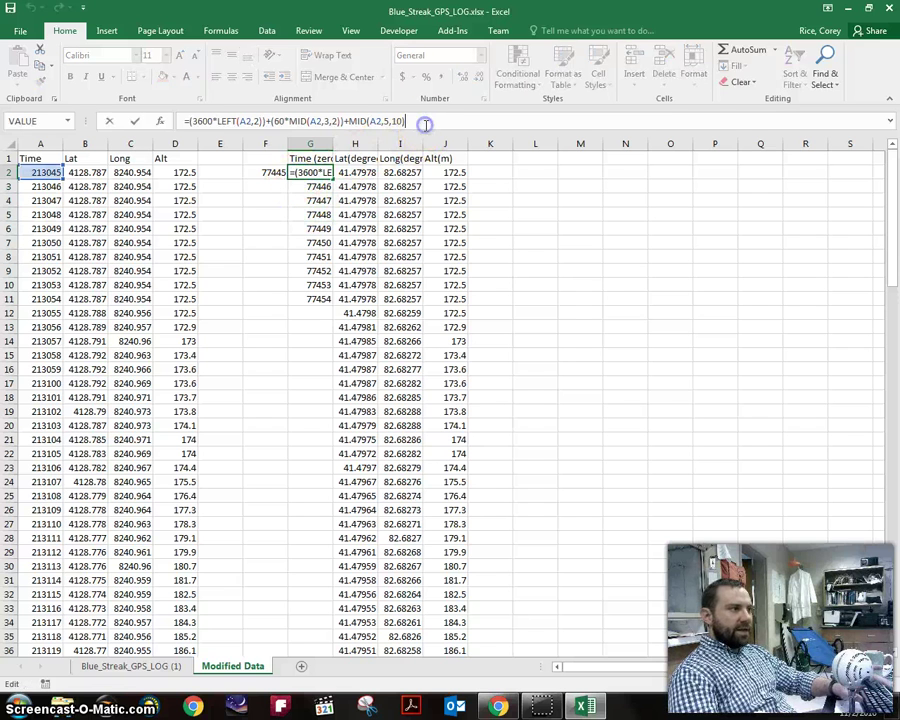
{"action": "type", "text": "-"}
{"action": "left_click", "coordinate": [265, 173]}
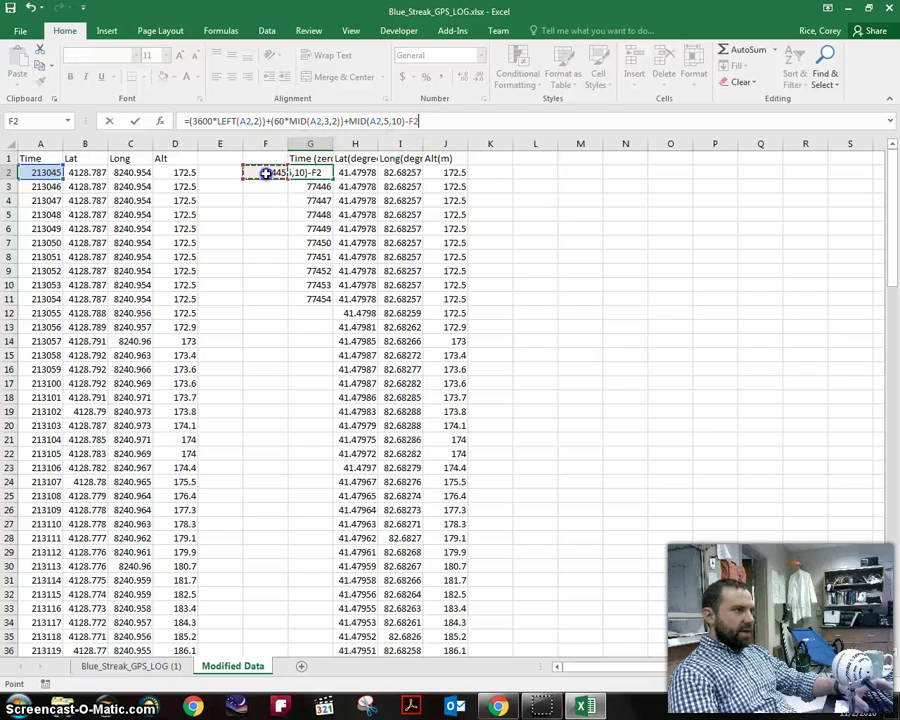
{"action": "key", "text": "Return"}
Fill the G2 formula down to G4 and inspect which F cells the formulas in G3 and G4 subtract
{"action": "left_click", "coordinate": [288, 184]}
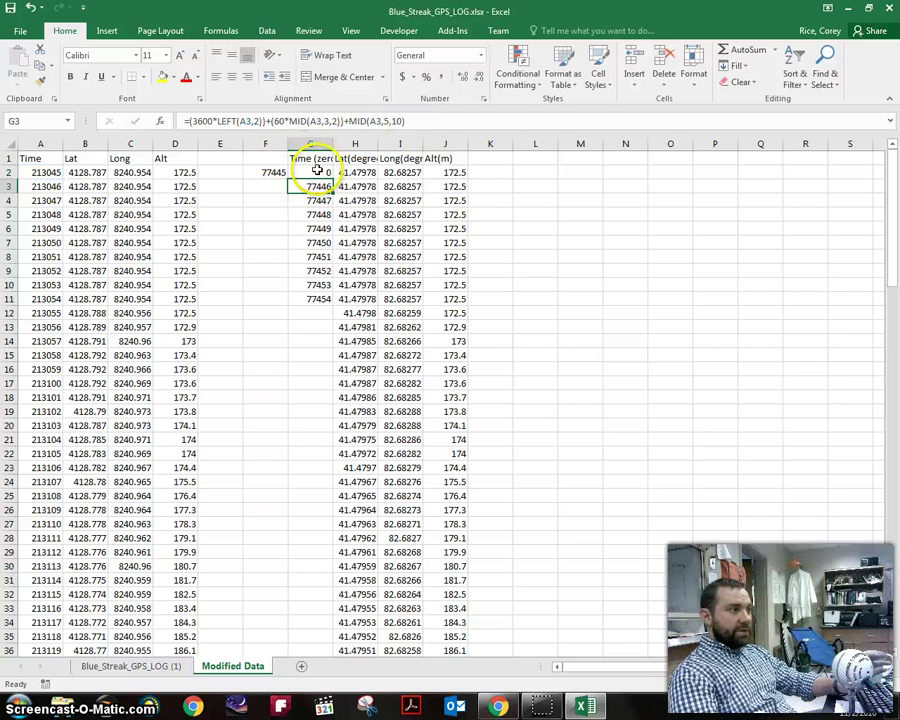
{"action": "left_click", "coordinate": [322, 173]}
{"action": "left_click_drag", "start_coordinate": [333, 178], "coordinate": [318, 208]}
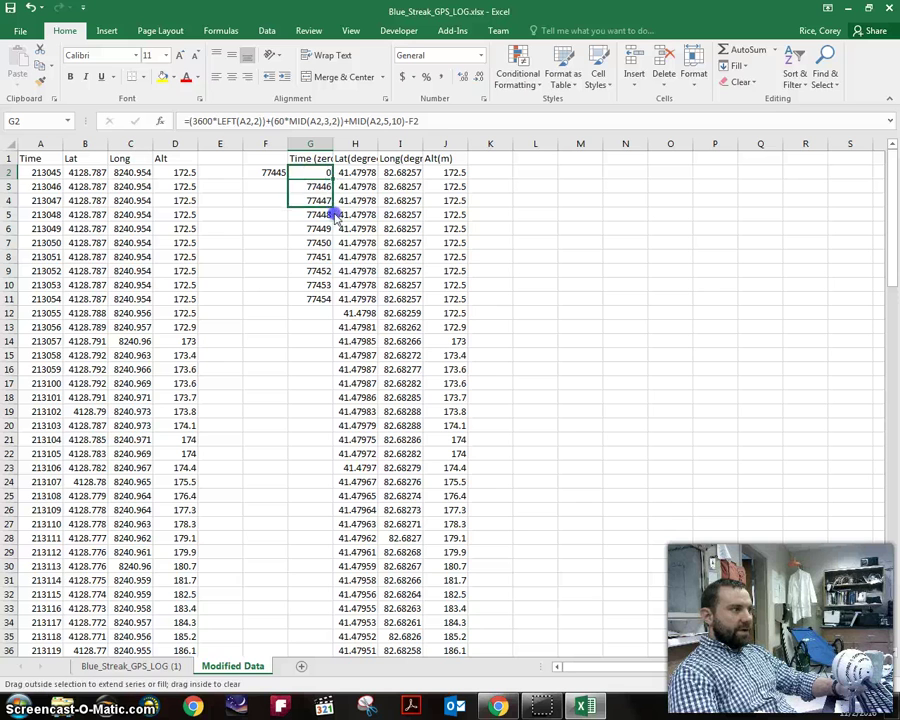
{"action": "left_click", "coordinate": [311, 189]}
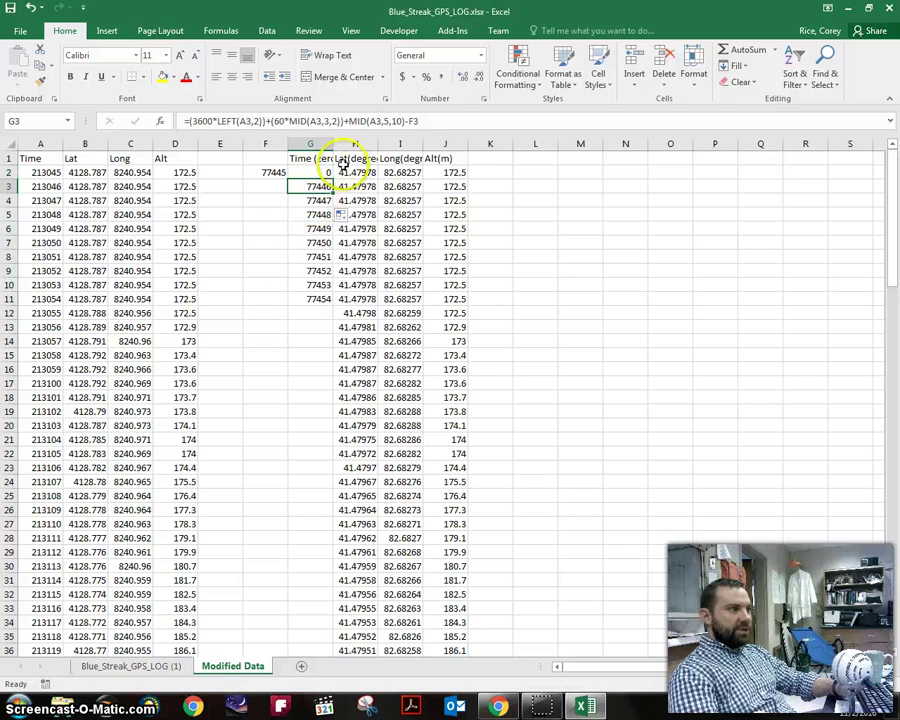
{"action": "key", "text": "F2"}
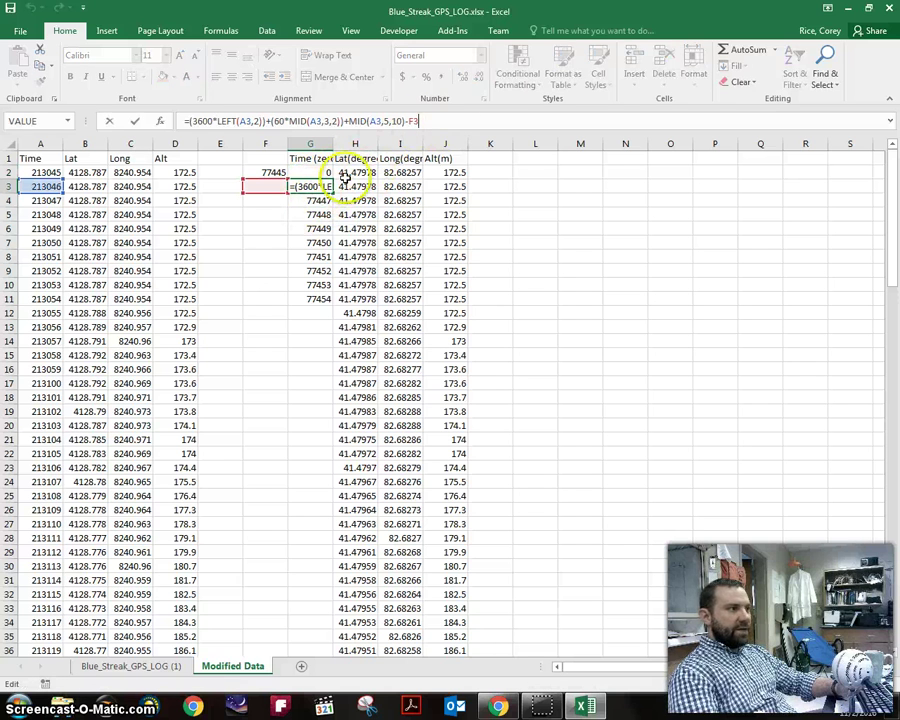
{"action": "key", "text": "Return"}
{"action": "key", "text": "F2"}
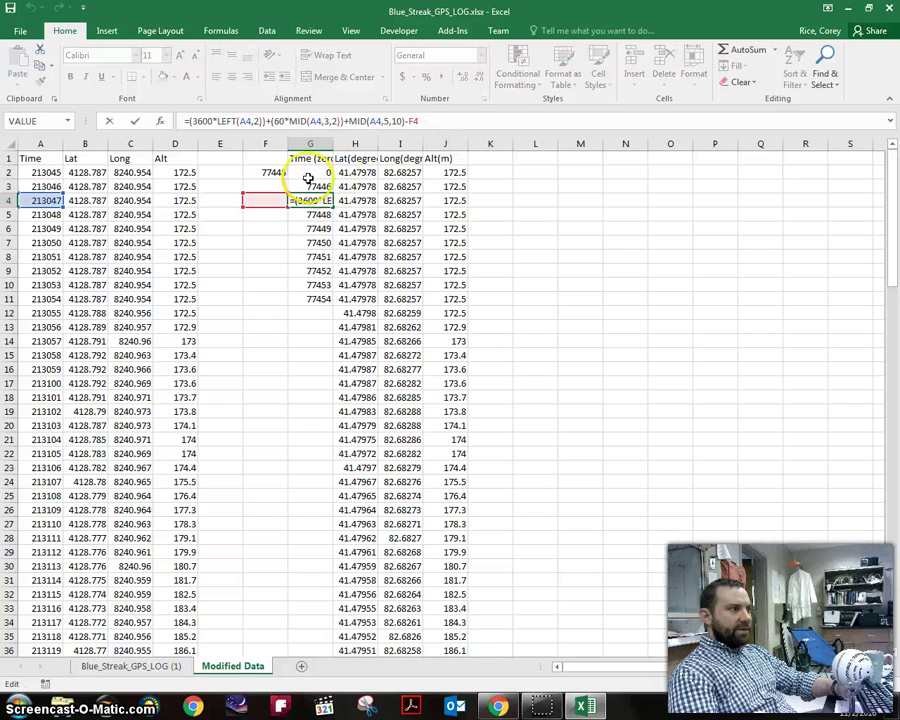
Try filling the start time from F2 down to F4, and clear F3 and F4 again
{"action": "left_click", "coordinate": [263, 174]}
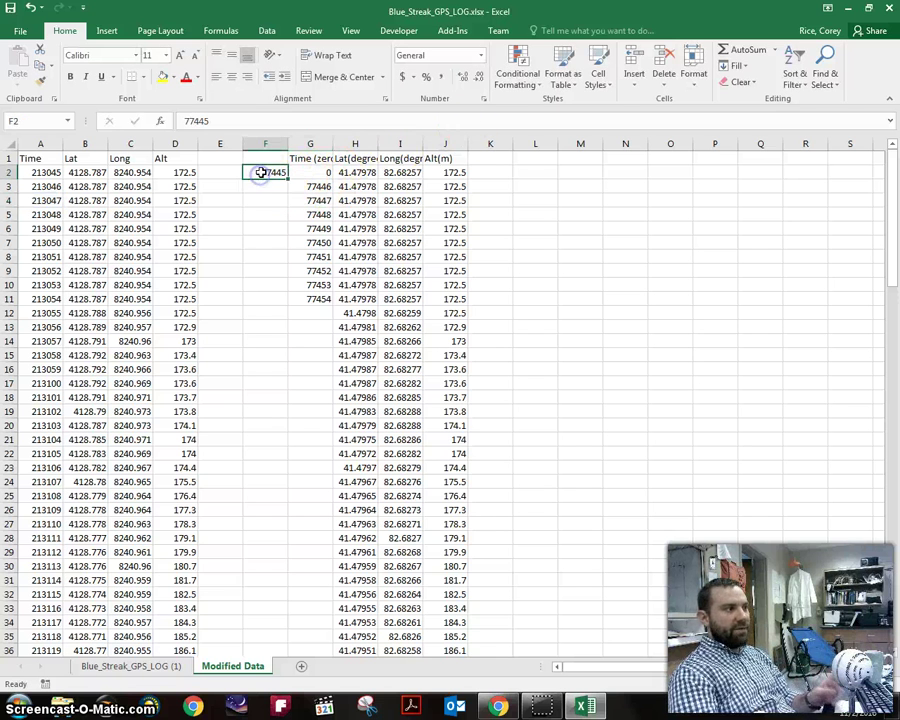
{"action": "left_click_drag", "start_coordinate": [286, 179], "coordinate": [290, 208]}
{"action": "left_click", "coordinate": [265, 189]}
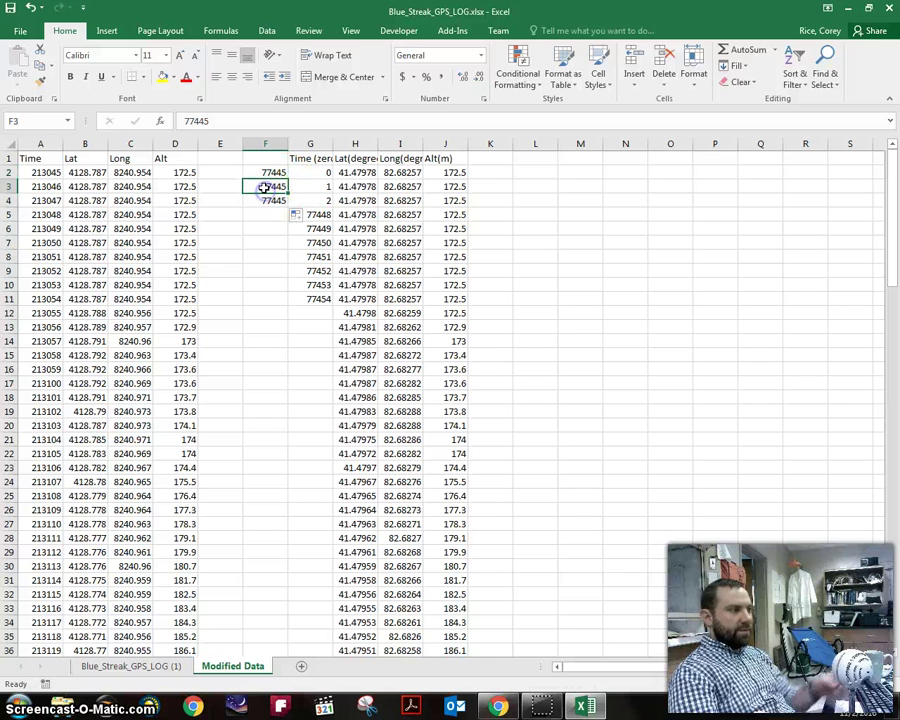
{"action": "key", "text": "Delete"}
{"action": "left_click", "coordinate": [270, 200]}
{"action": "key", "text": "Delete"}
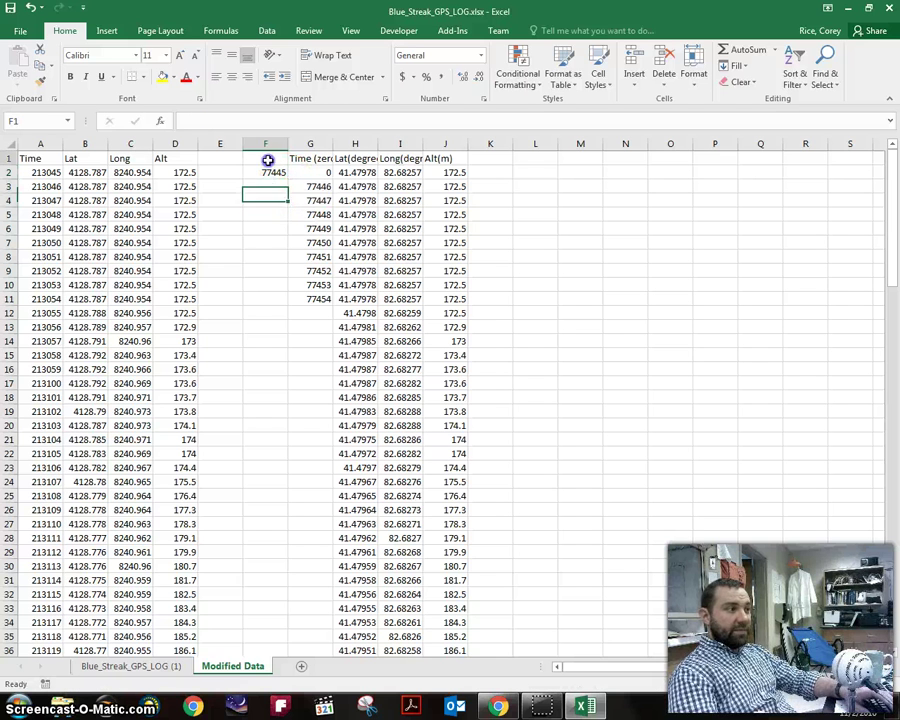
Replace the F2 reference in the G2 formula with the constant 77445 and fill the formula down to G4
{"action": "left_click", "coordinate": [266, 160]}
{"action": "left_click", "coordinate": [302, 174]}
{"action": "left_click", "coordinate": [450, 120]}
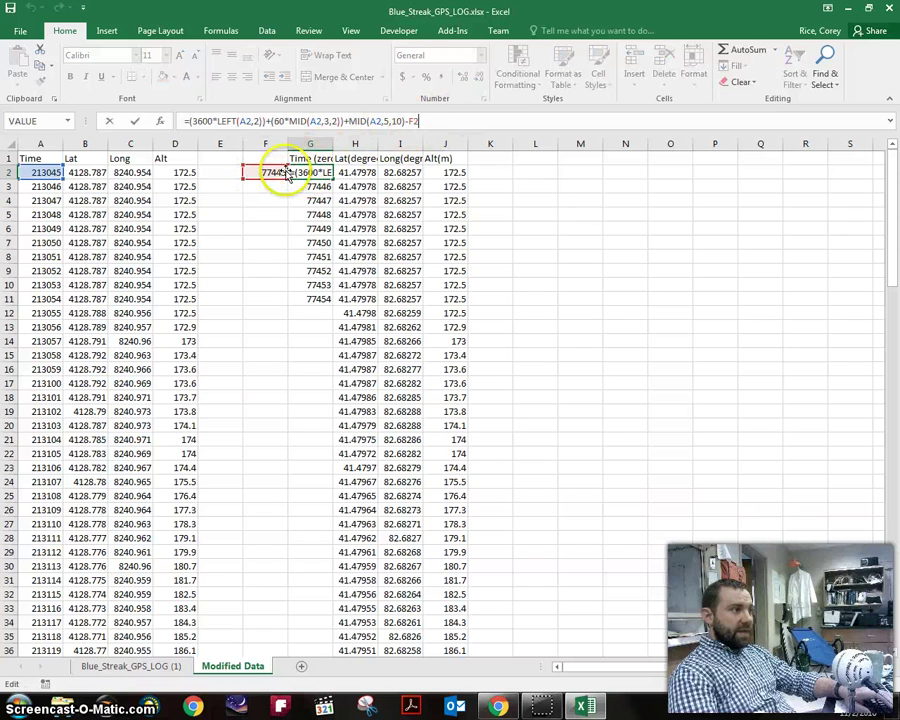
{"action": "key", "text": "BackSpace"}
{"action": "key", "text": "BackSpace"}
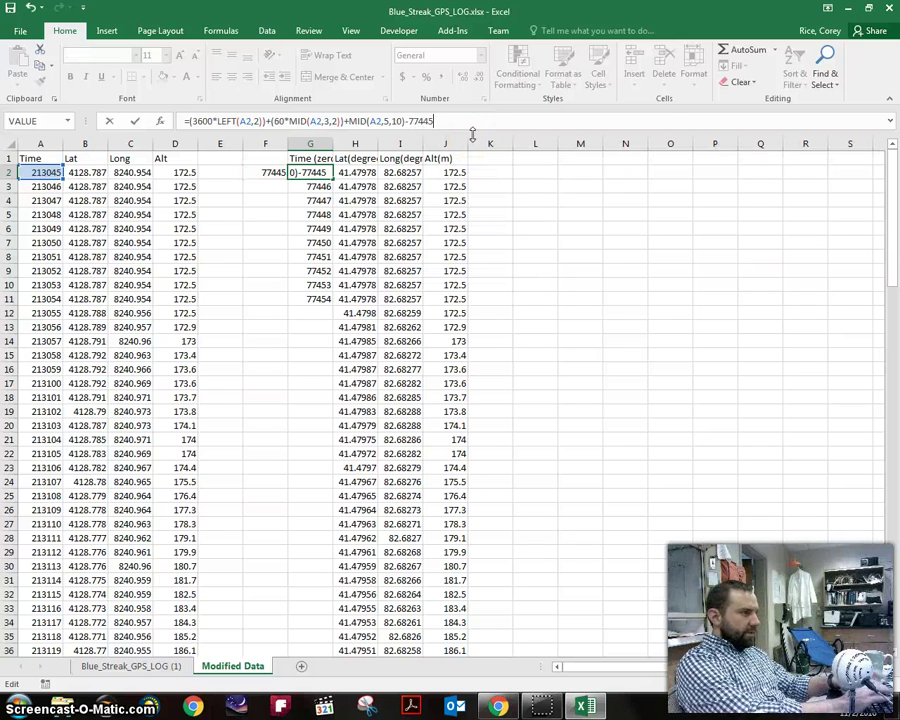
{"action": "type", "text": "77445"}
{"action": "key", "text": "Return"}
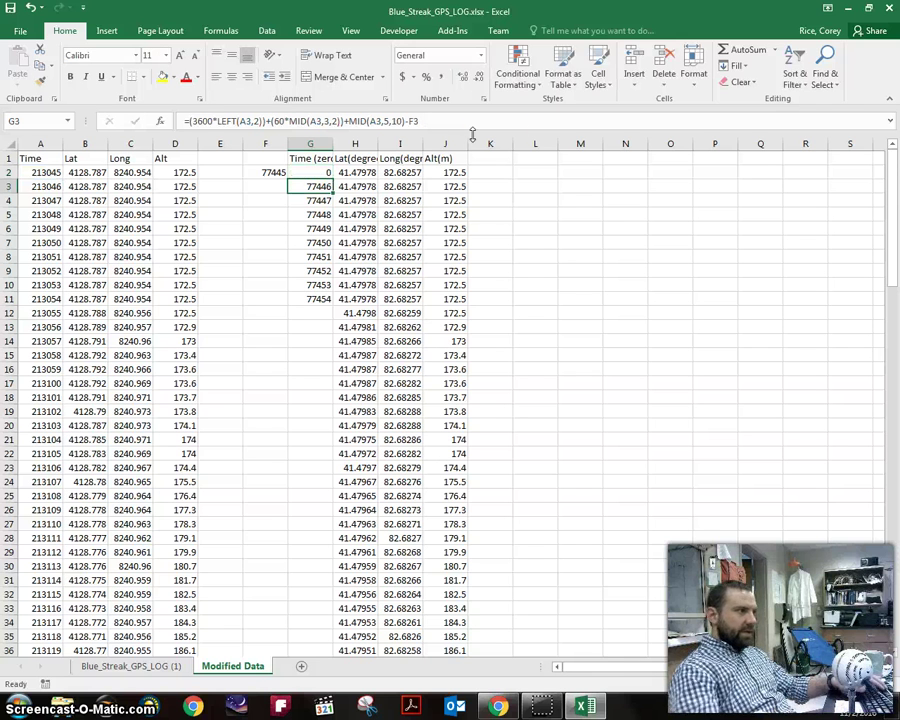
{"action": "left_click", "coordinate": [305, 172]}
{"action": "left_click_drag", "start_coordinate": [330, 176], "coordinate": [328, 203]}
Restore the F2 reference in place of 77445 in the G2 formula and fill it down to G4
{"action": "left_click", "coordinate": [450, 121]}
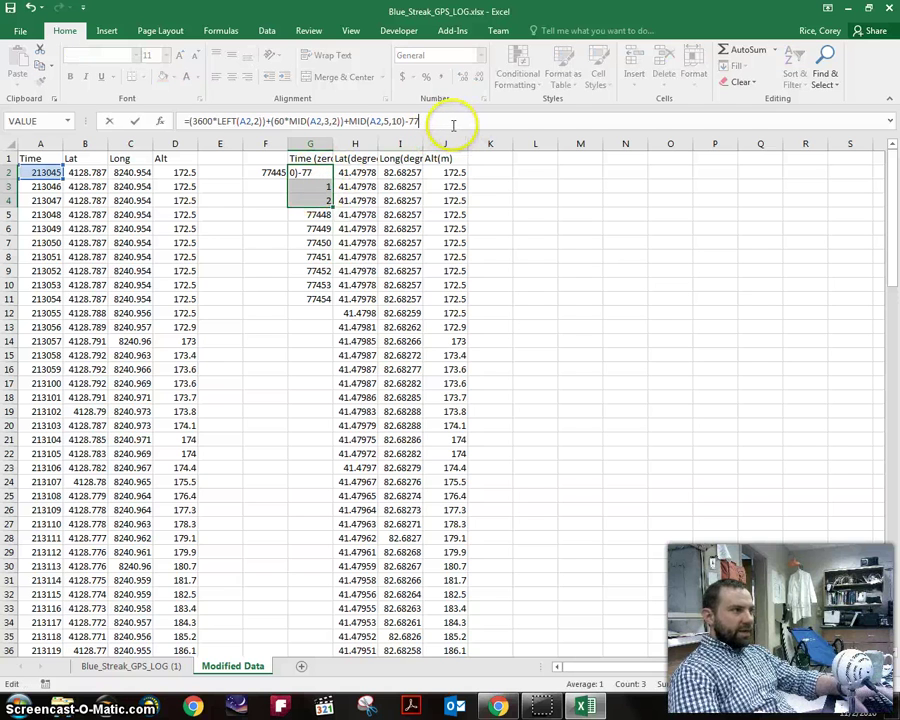
{"action": "left_click_drag", "start_coordinate": [453, 125], "coordinate": [394, 122]}
{"action": "left_click", "coordinate": [270, 172]}
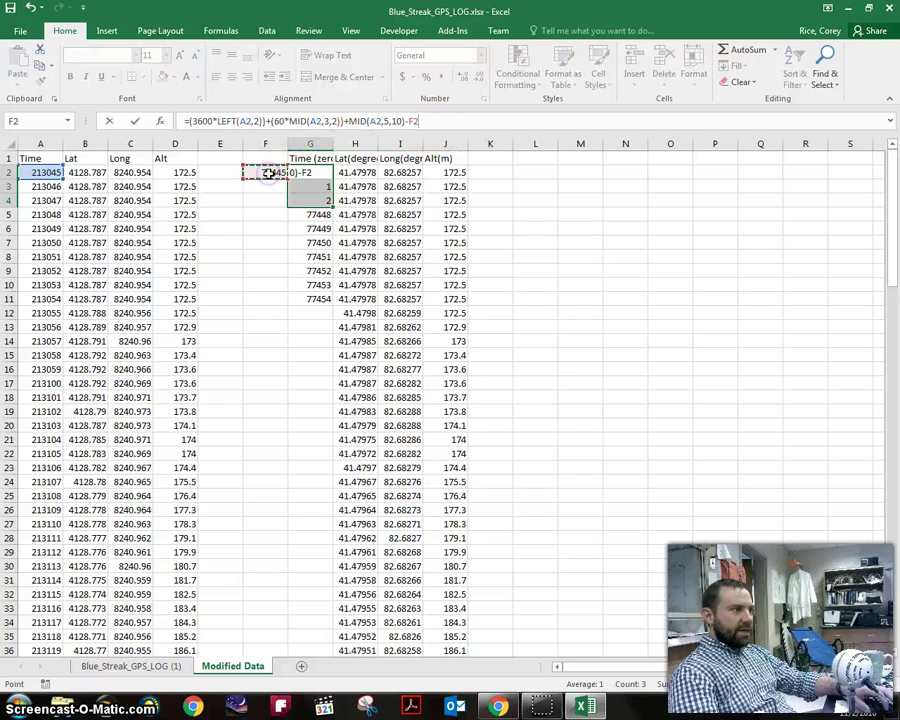
{"action": "key", "text": "Return"}
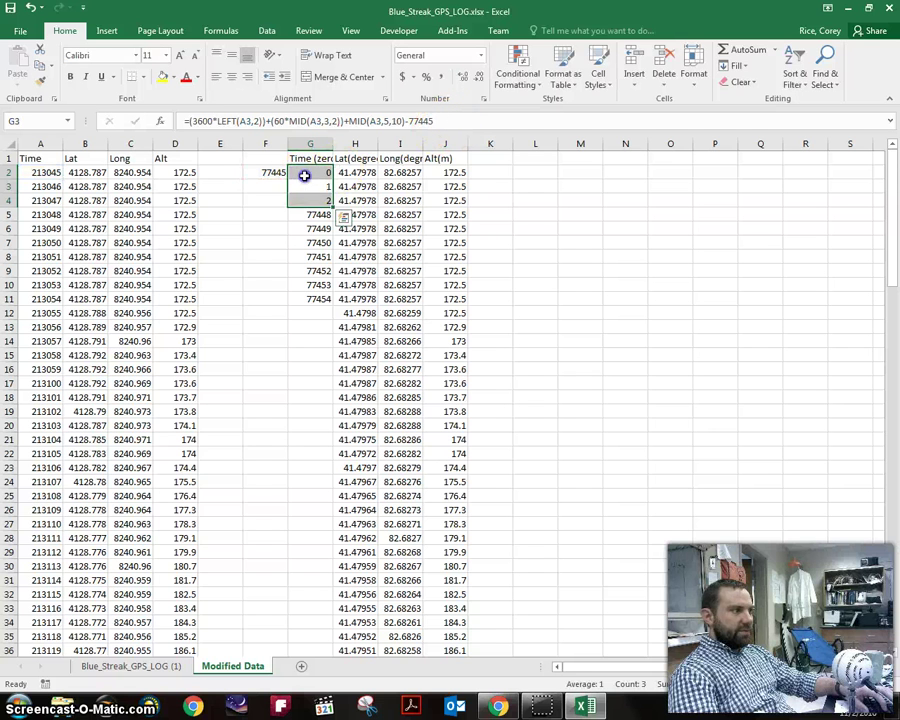
{"action": "left_click", "coordinate": [325, 173]}
{"action": "left_click_drag", "start_coordinate": [330, 184], "coordinate": [327, 257]}
{"action": "left_click", "coordinate": [313, 173]}
Try making the F3 reference in the G3 formula absolute as $F$3, and fill G2 down to G5
{"action": "left_click", "coordinate": [310, 184]}
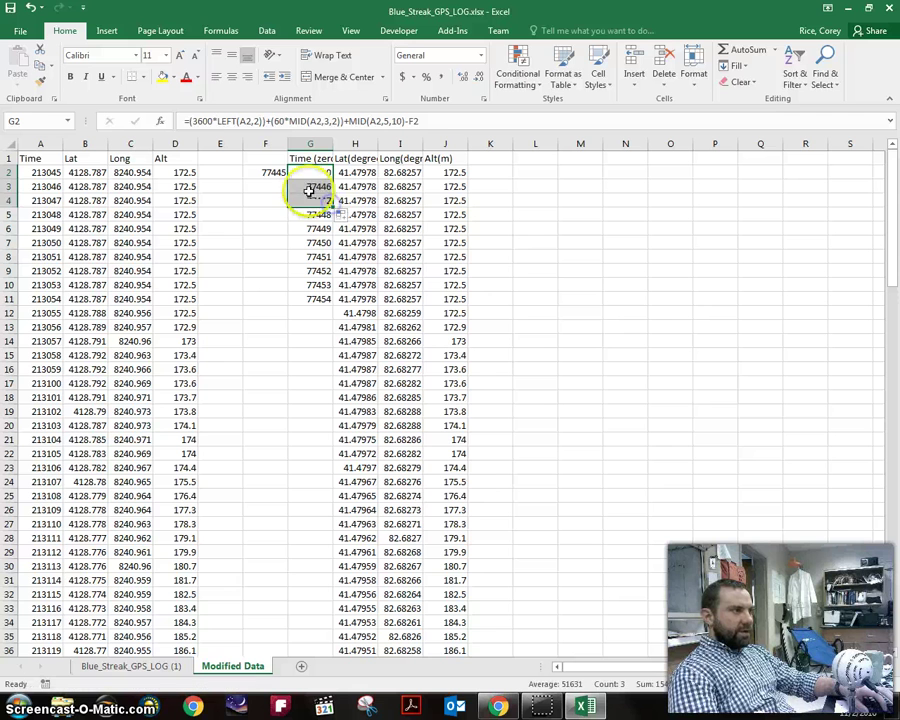
{"action": "left_click", "coordinate": [426, 121]}
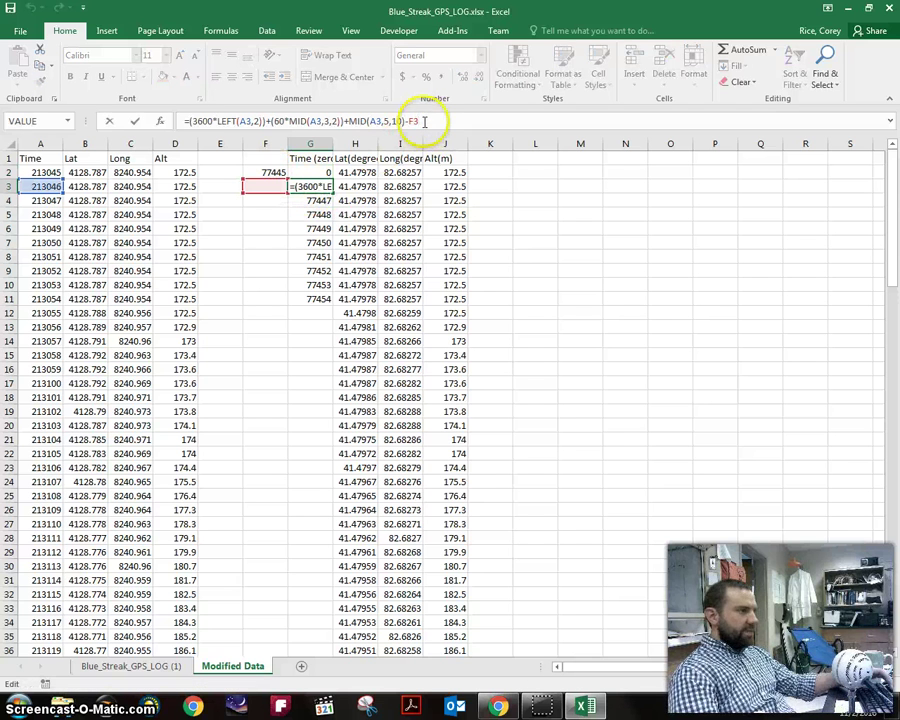
{"action": "key", "text": "F4"}
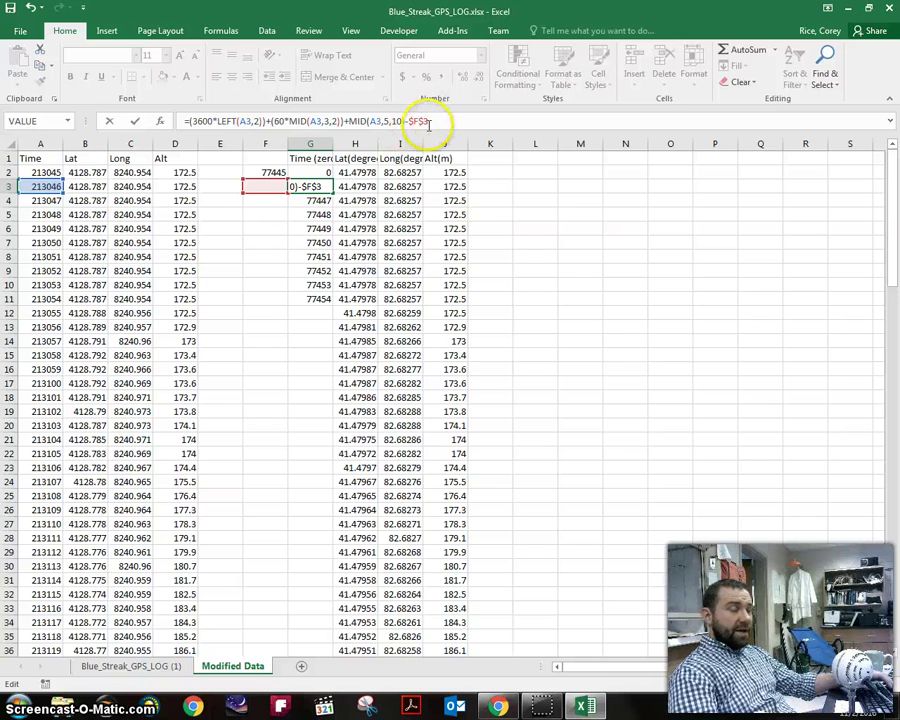
{"action": "key", "text": "Return"}
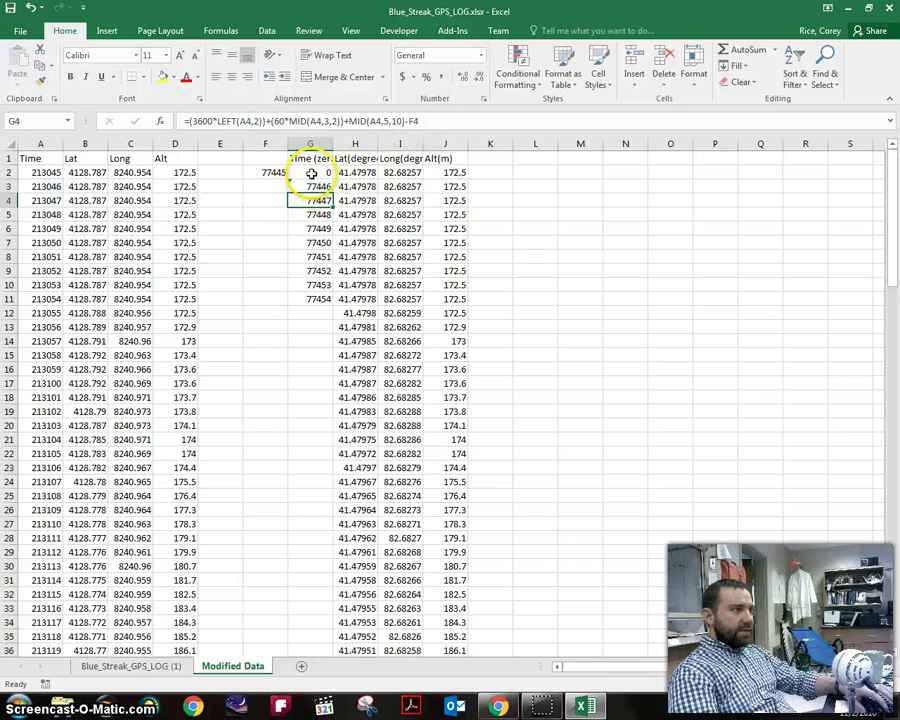
{"action": "left_click", "coordinate": [311, 173]}
{"action": "left_click_drag", "start_coordinate": [331, 186], "coordinate": [331, 215]}
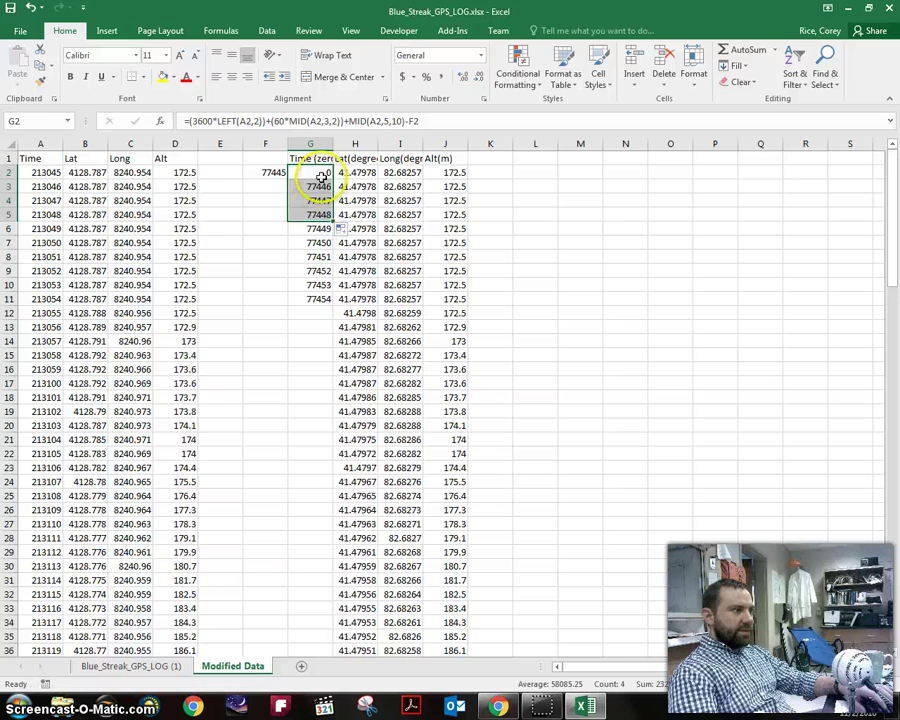
Make the F2 reference in the G2 formula absolute so that it ends with -$F$2
{"action": "left_click", "coordinate": [311, 172]}
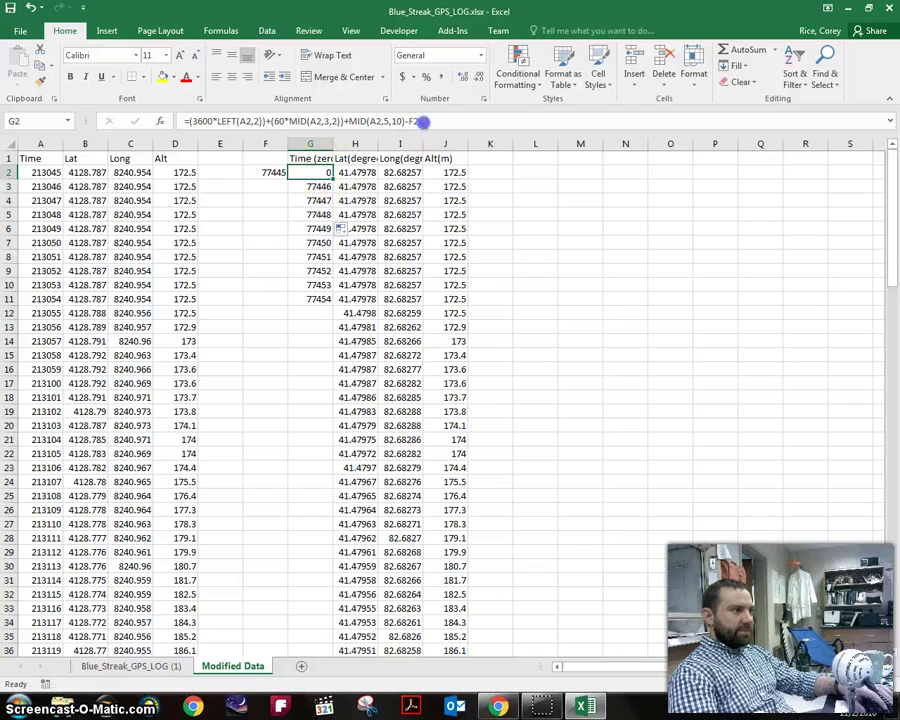
{"action": "left_click", "coordinate": [424, 121]}
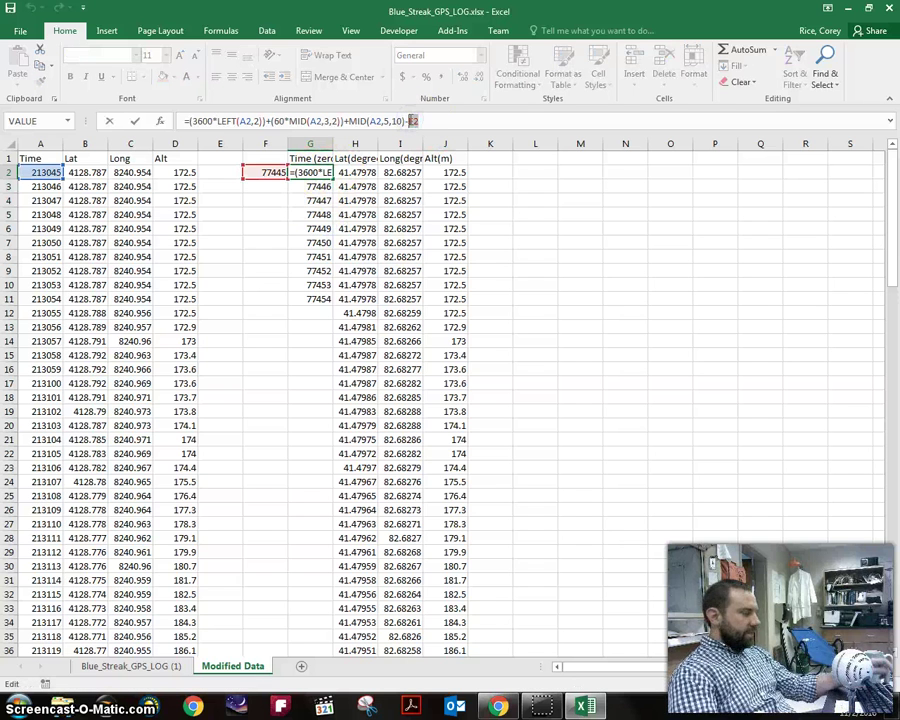
{"action": "key", "text": "F4"}
{"action": "key", "text": "Return"}
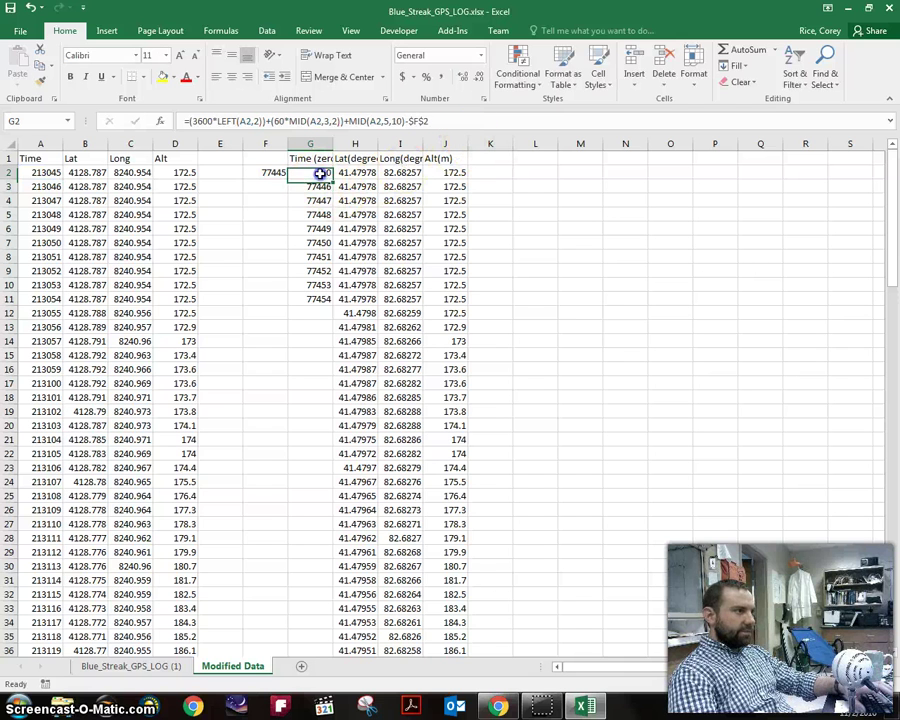
Test the absolute reference by filling G2 down to G5 and checking the formula in G4
{"action": "left_click_drag", "start_coordinate": [331, 179], "coordinate": [327, 218]}
{"action": "left_click", "coordinate": [311, 200]}
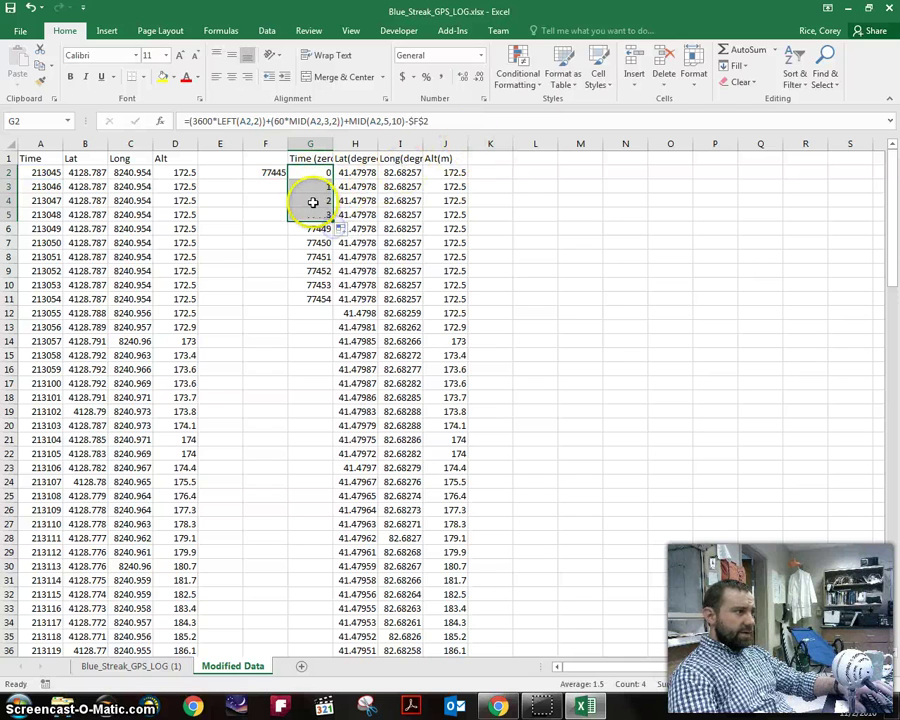
{"action": "left_click", "coordinate": [450, 124]}
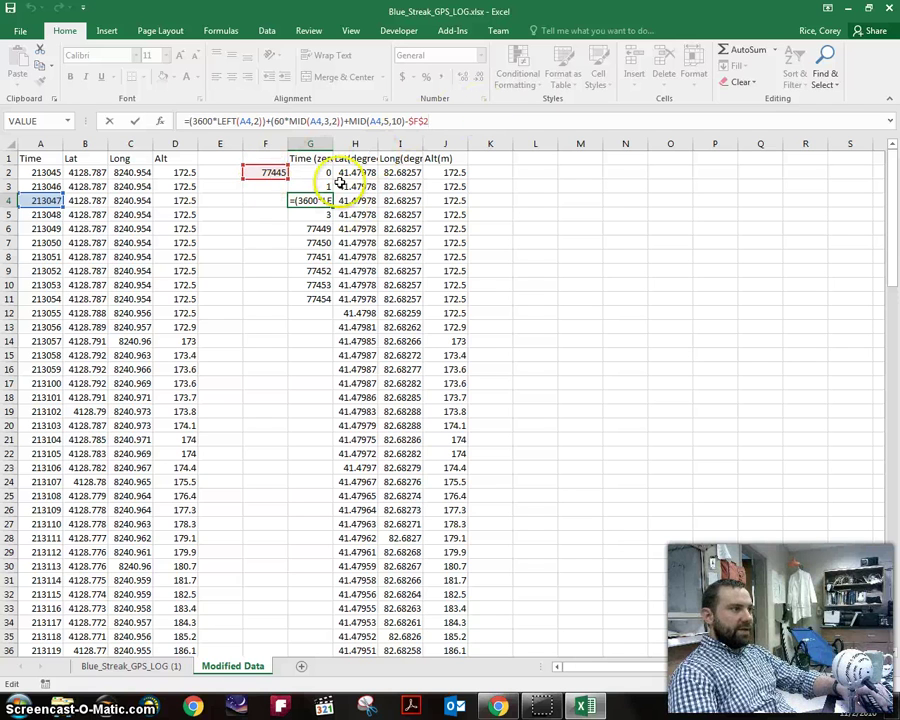
{"action": "key", "text": "Return"}
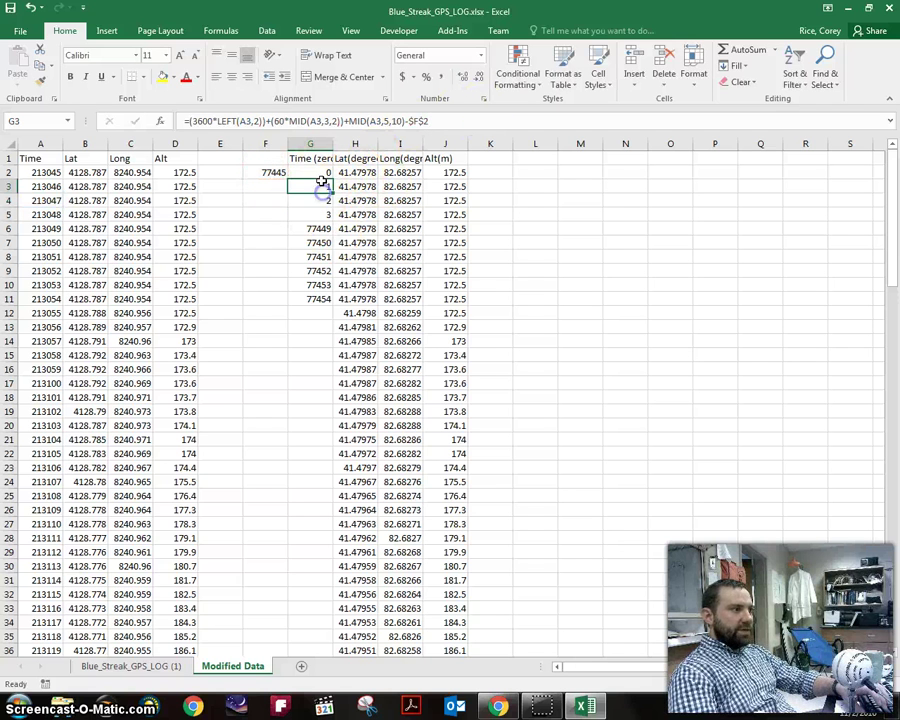
Fill the zeroed time formula from G2 down to G130 and select the last converted row, G130:J130
{"action": "left_click", "coordinate": [320, 174]}
{"action": "left_click_drag", "start_coordinate": [331, 178], "coordinate": [340, 629]}
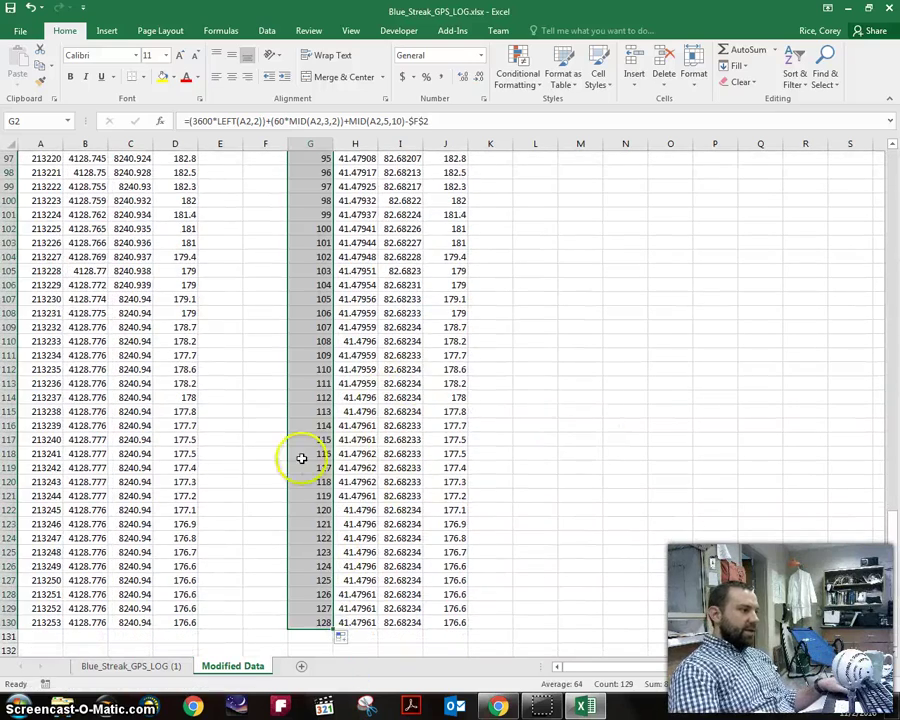
{"action": "left_click", "coordinate": [555, 482]}
{"action": "left_click_drag", "start_coordinate": [326, 622], "coordinate": [432, 621]}
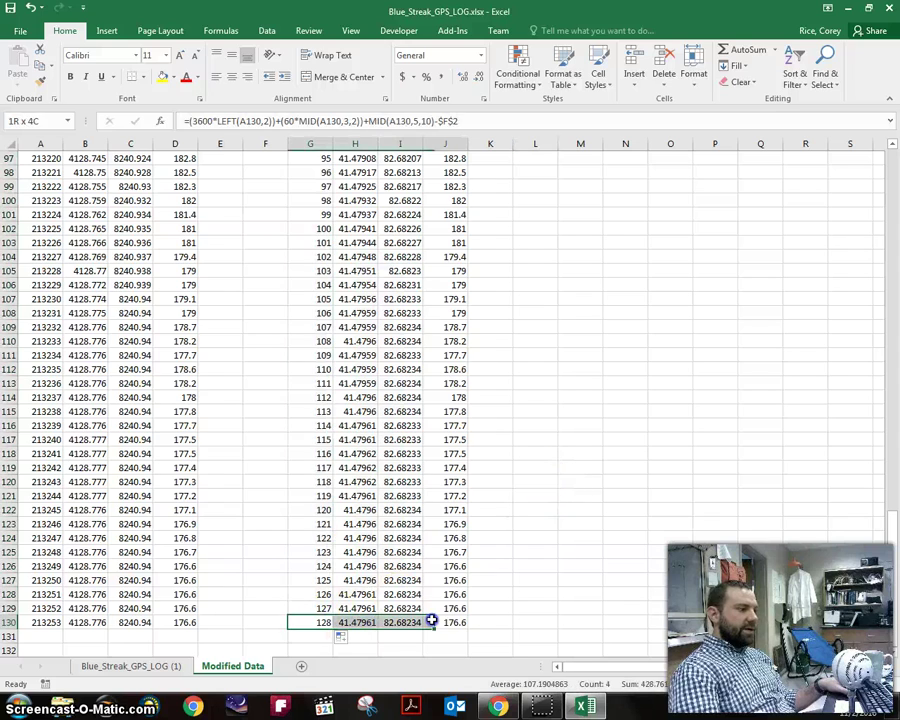
Return to the start of the Modified Data sheet, select the empty cell K2, and save the workbook
{"action": "scroll", "coordinate": [532, 486], "scroll_direction": "up", "scroll_amount": 20}
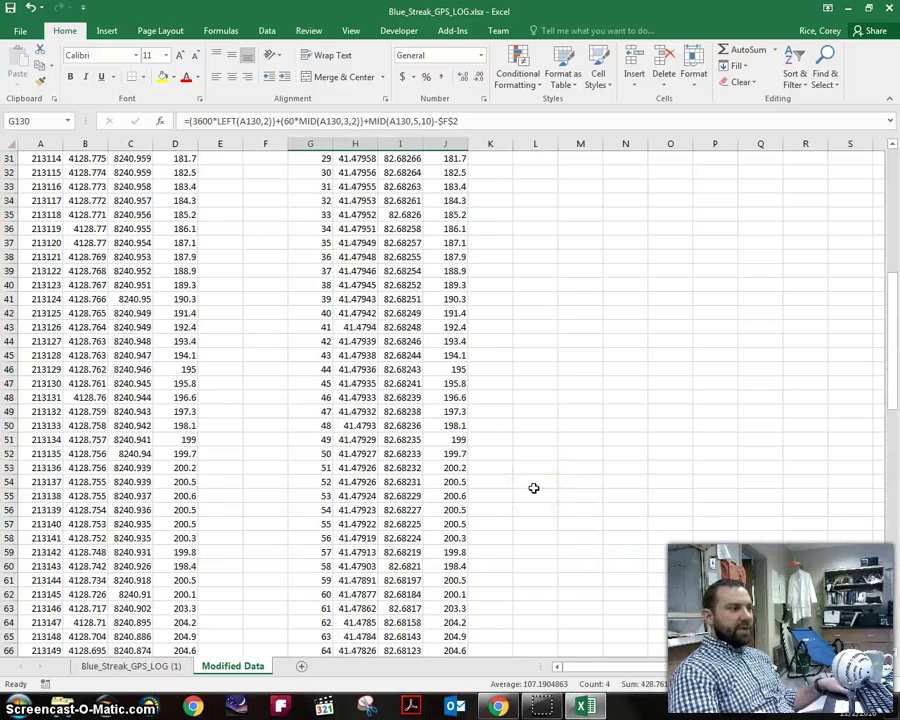
{"action": "scroll", "coordinate": [534, 486], "scroll_direction": "up", "scroll_amount": 3}
{"action": "left_click", "coordinate": [507, 171]}
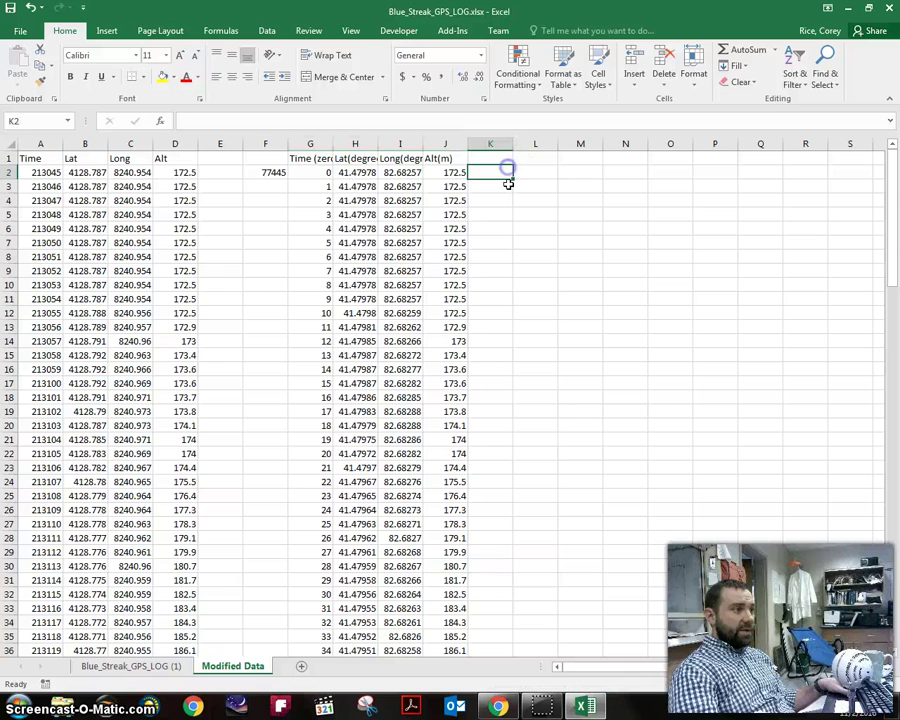
{"action": "left_click", "coordinate": [13, 10]}
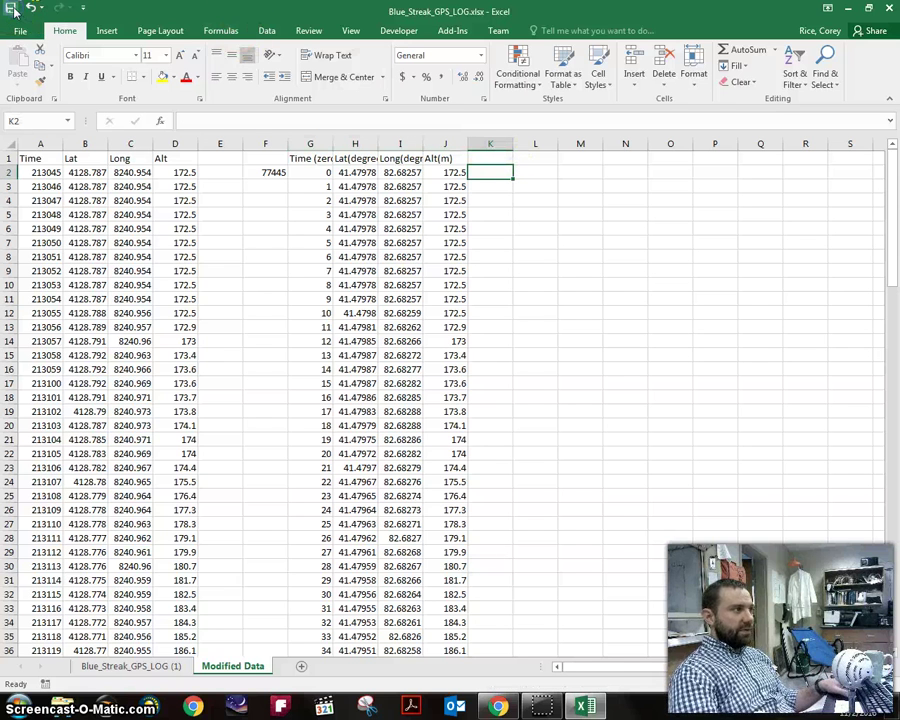
Minimize the workbook, switch to the Cross Curricular Project Based Learning class in Chrome, and show its newest stream post, "Format your raw for the Math People"
{"action": "left_click", "coordinate": [857, 8]}
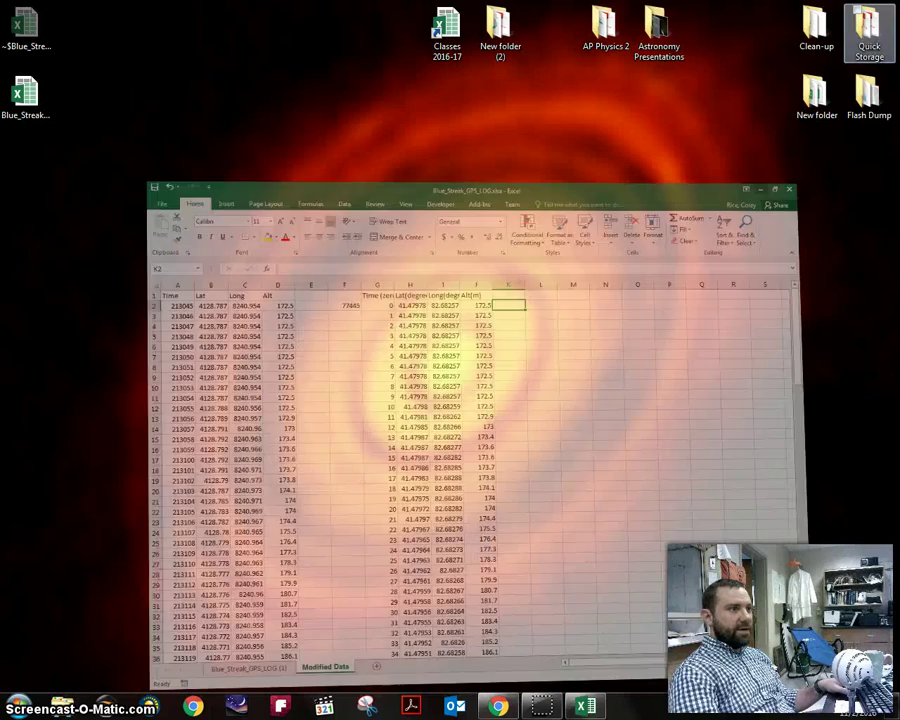
{"action": "left_click", "coordinate": [498, 704]}
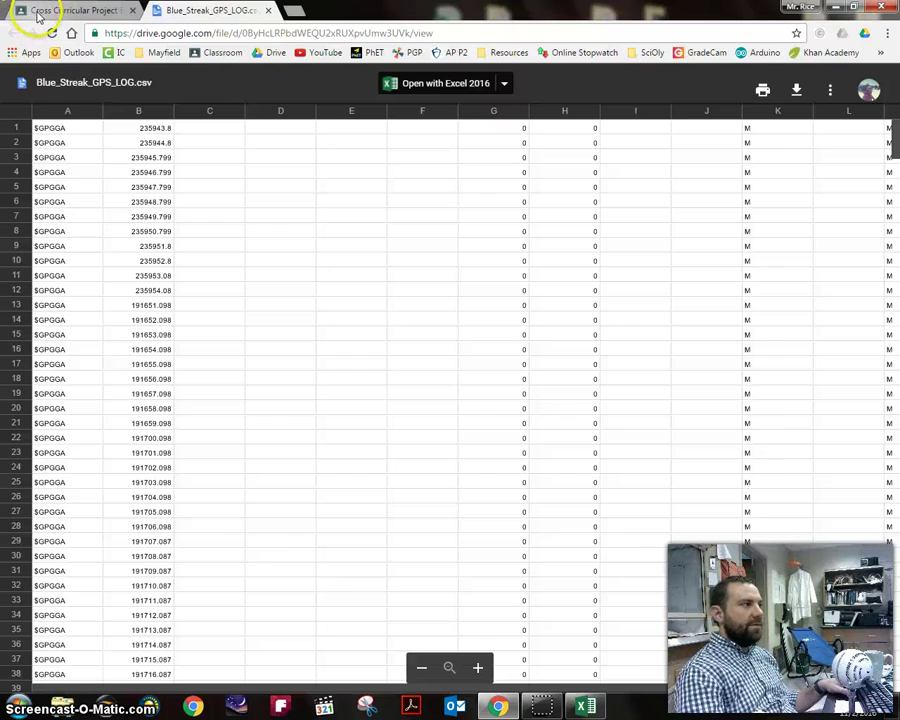
{"action": "left_click", "coordinate": [30, 12]}
{"action": "left_click", "coordinate": [22, 80]}
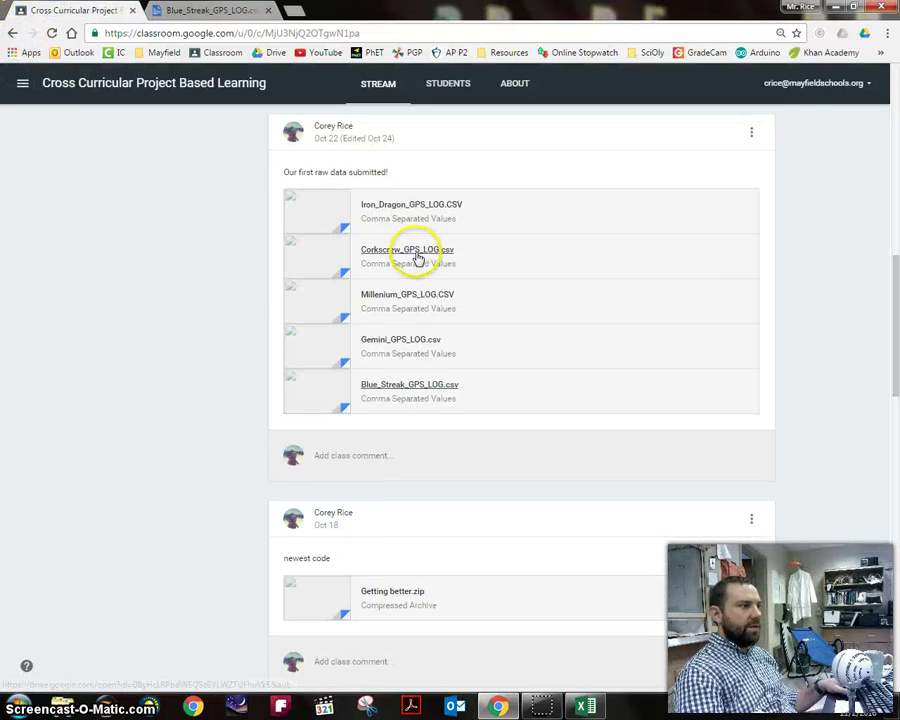
{"action": "scroll", "coordinate": [416, 256], "scroll_direction": "up", "scroll_amount": 10}
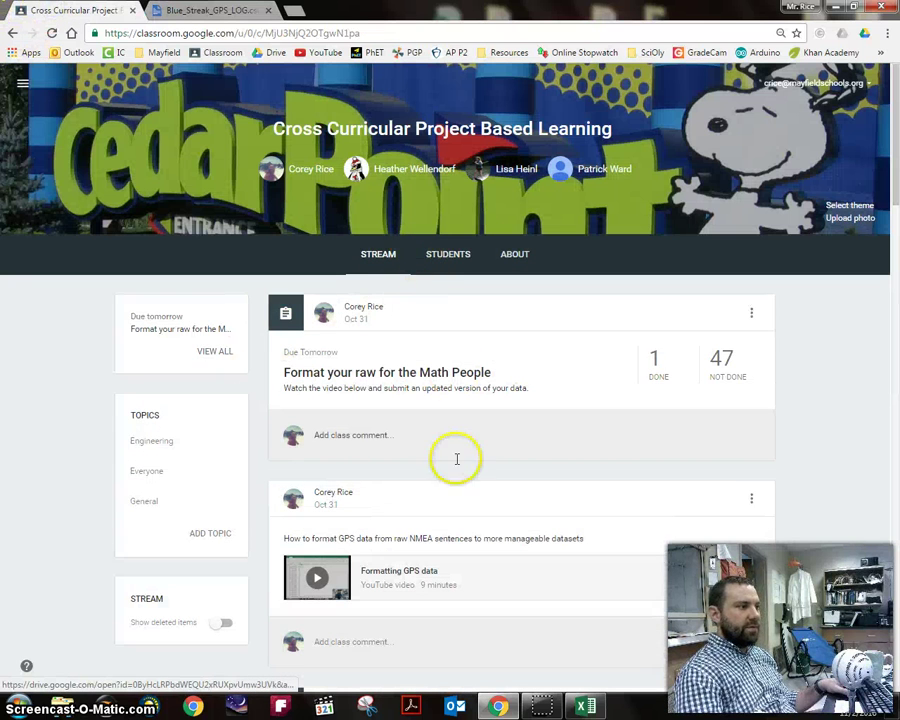